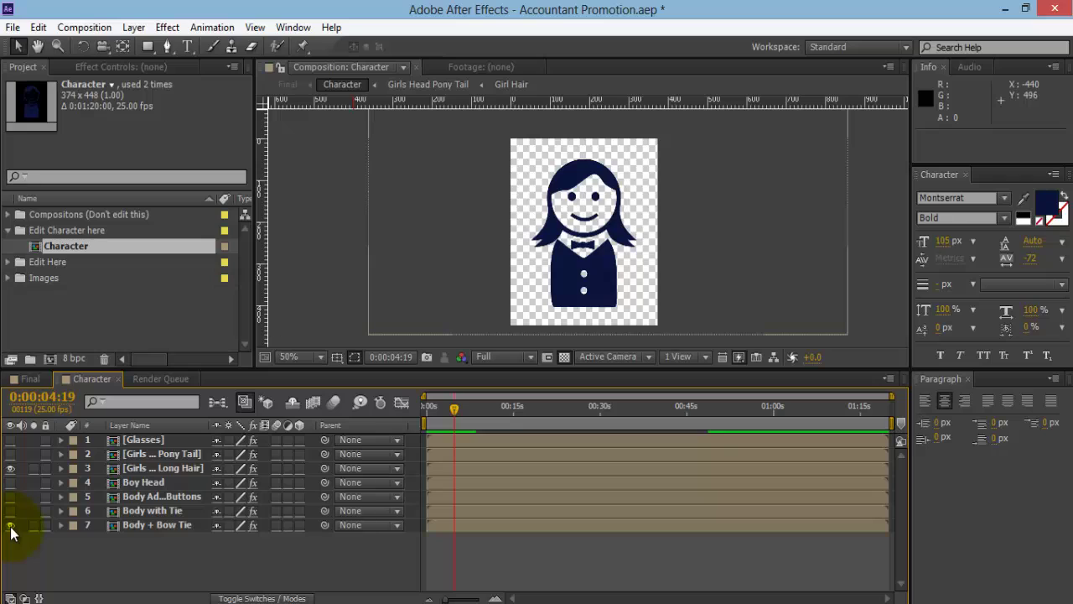
Swap the bow-tie body for the body with buttons, then return to the Final composition.
click(10, 525)
click(10, 512)
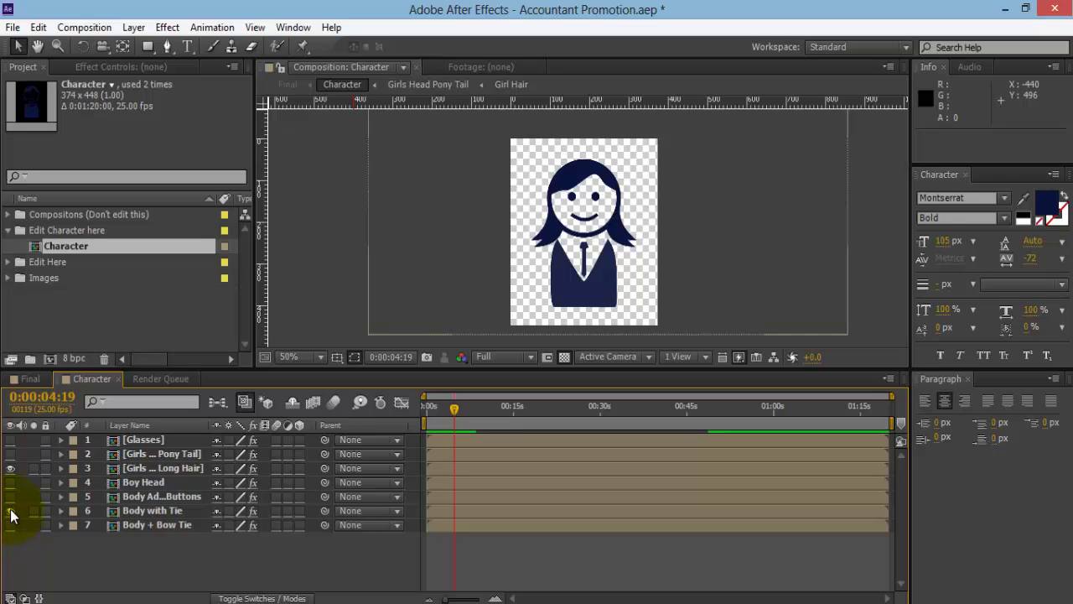
click(10, 511)
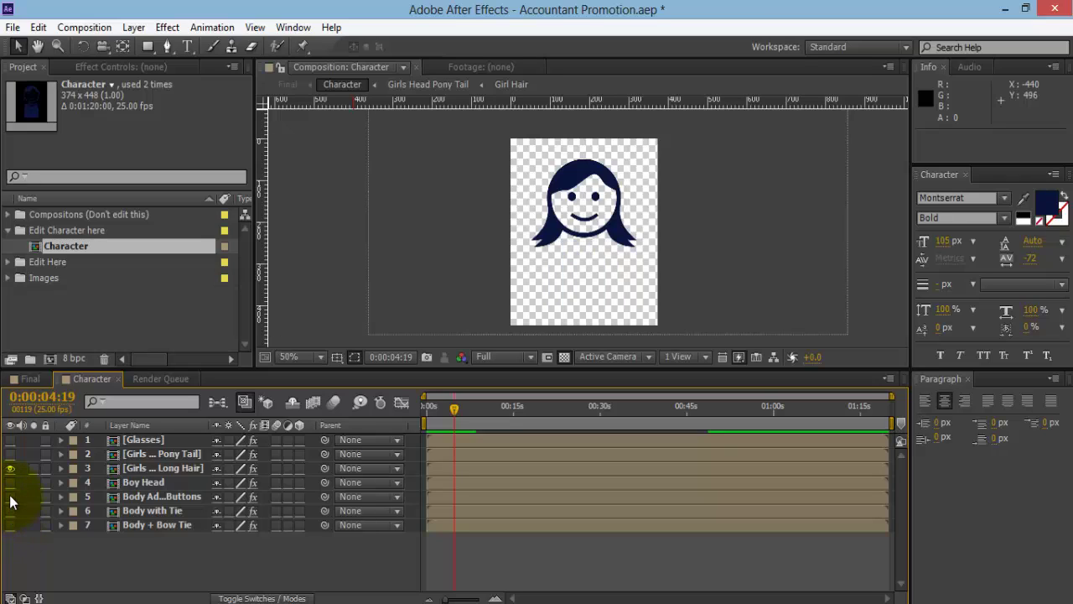
click(10, 497)
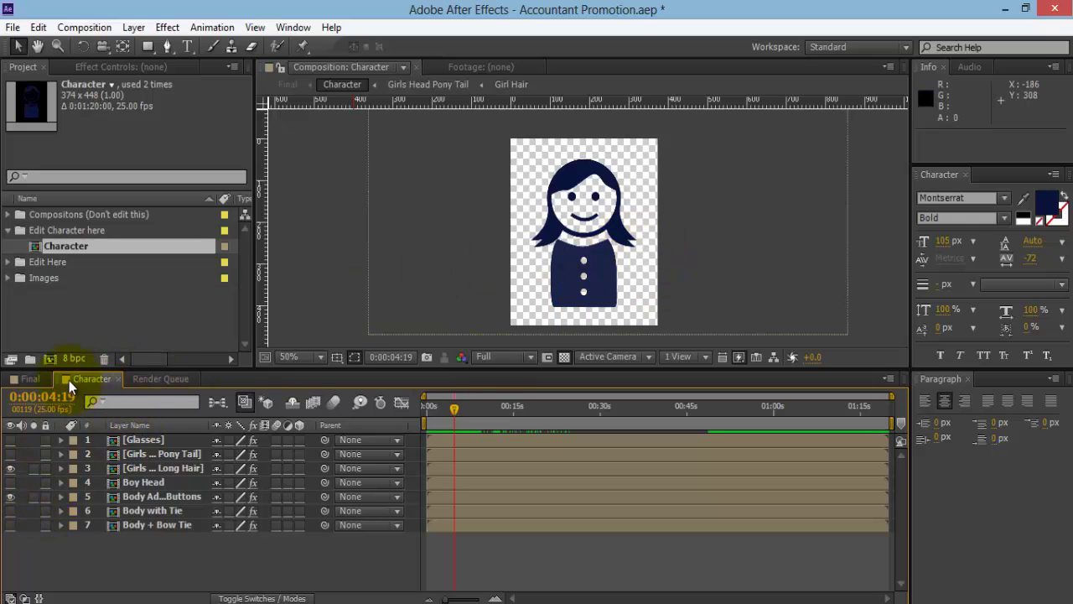
click(26, 378)
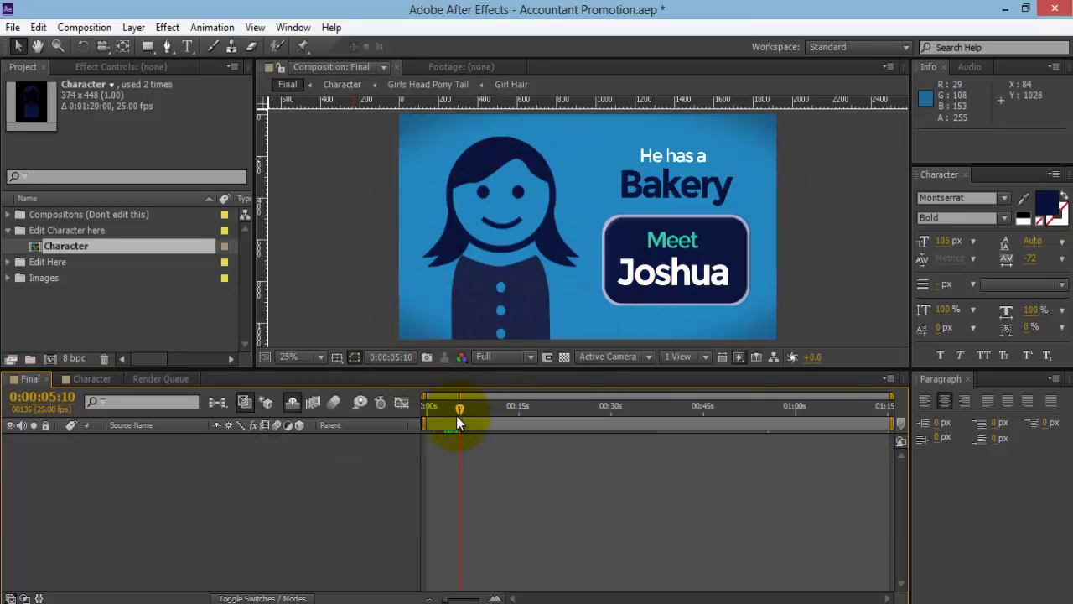
Collapse Edit Character here, expand the Edit Here folder and select 1a - Meet.
mouse_move(456, 415)
mouse_down()
mouse_move(429, 416)
mouse_move(793, 408)
mouse_move(460, 422)
mouse_move(439, 410)
mouse_move(452, 411)
mouse_up()
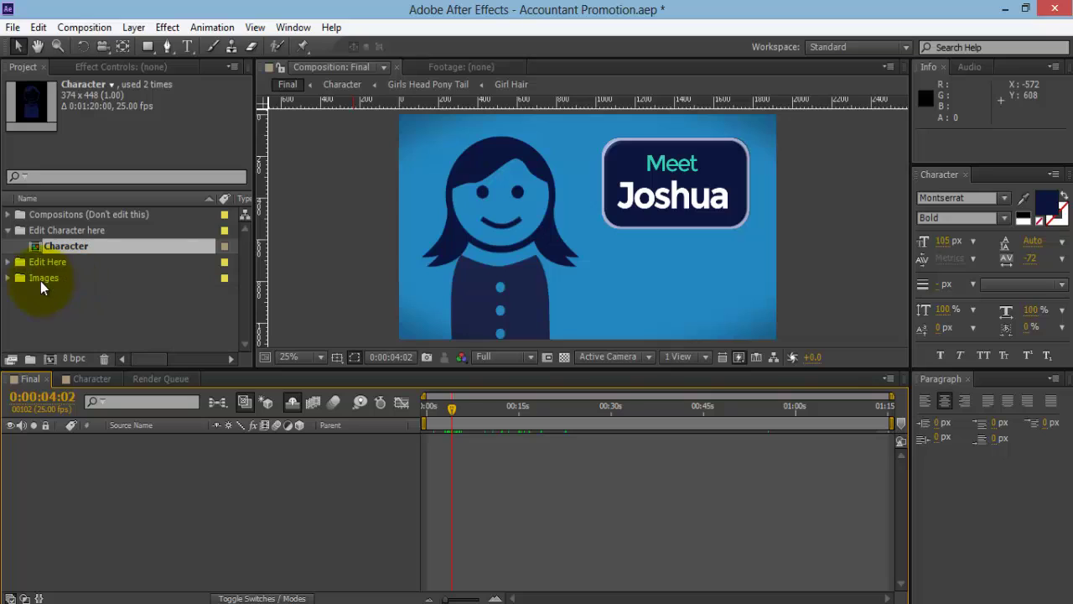
click(9, 231)
click(37, 246)
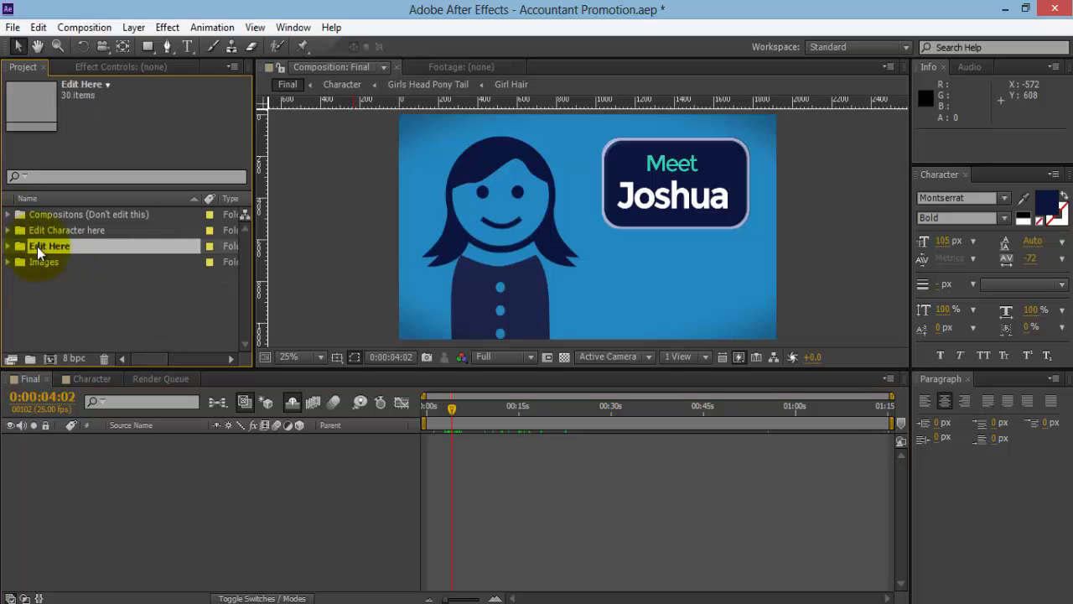
click(7, 250)
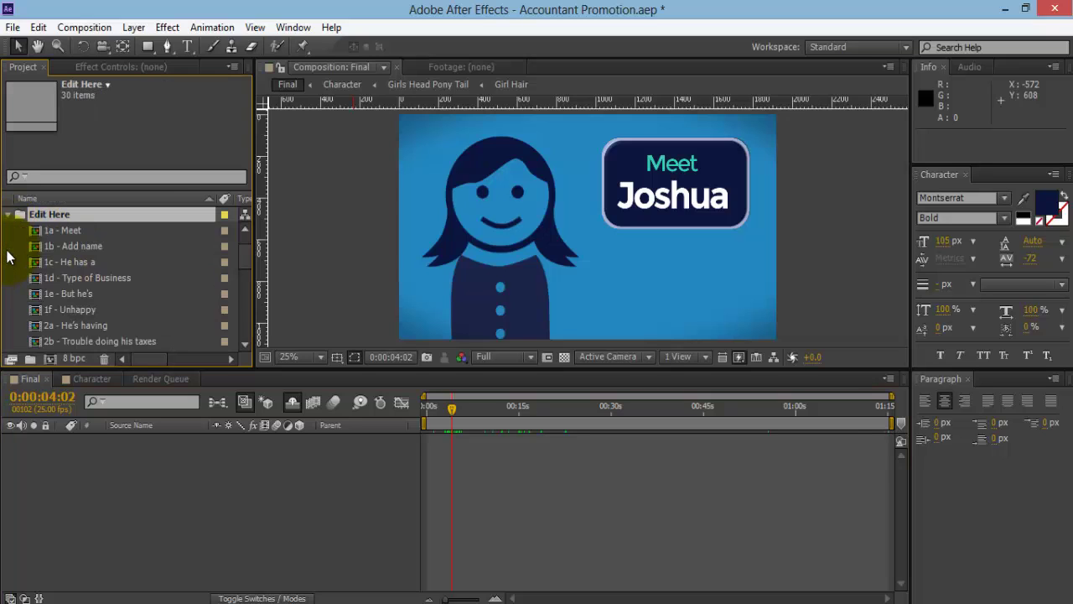
click(67, 230)
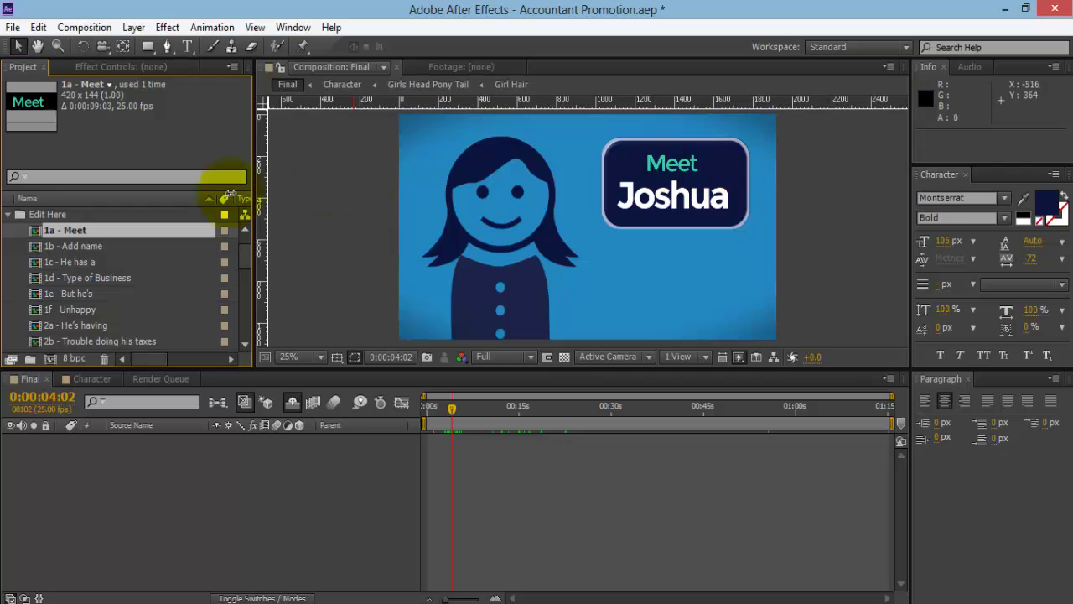
Replace 'Meet' with 'This is' in the 1a - Meet text and check it in Final.
double_click(80, 231)
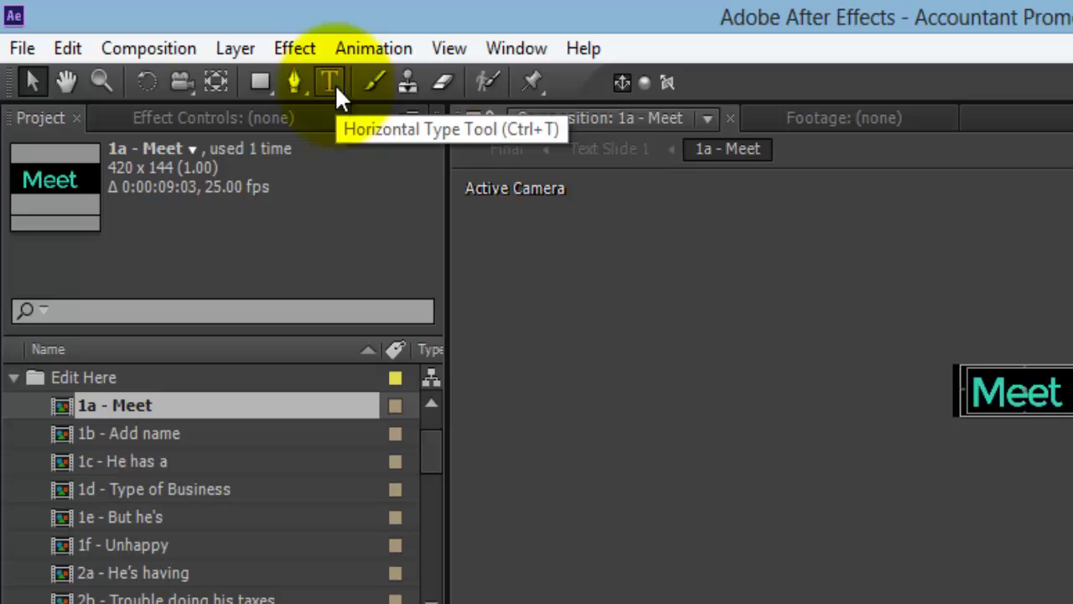
click(187, 46)
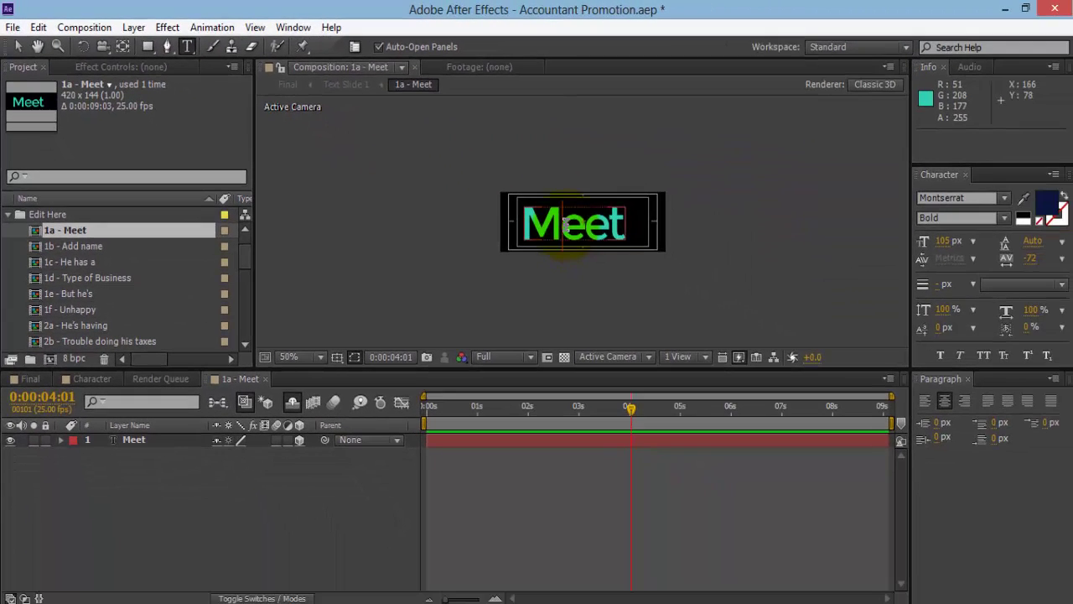
double_click(566, 222)
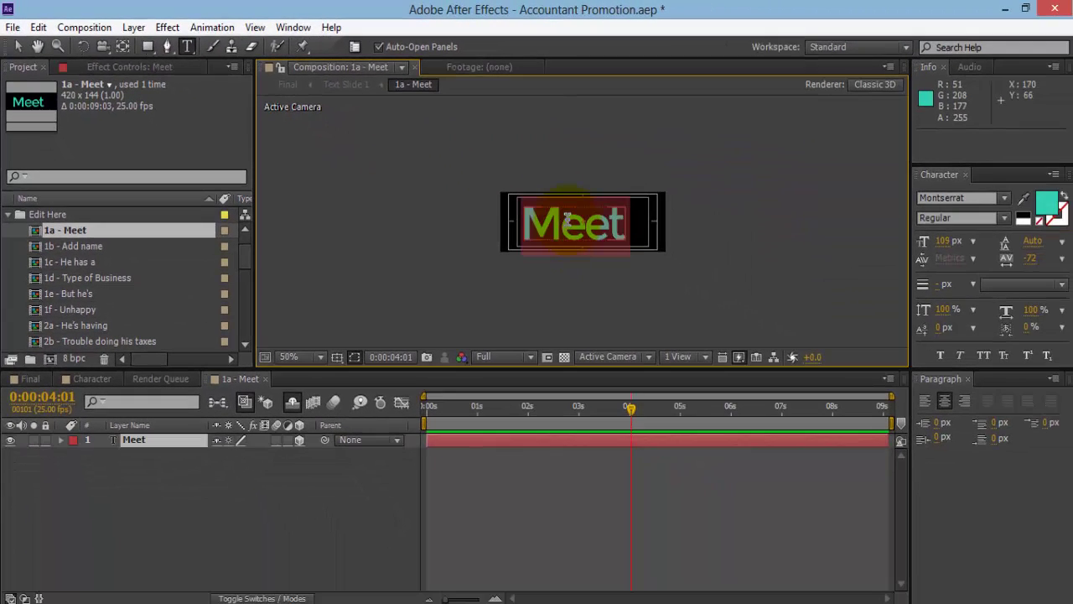
text(This is)
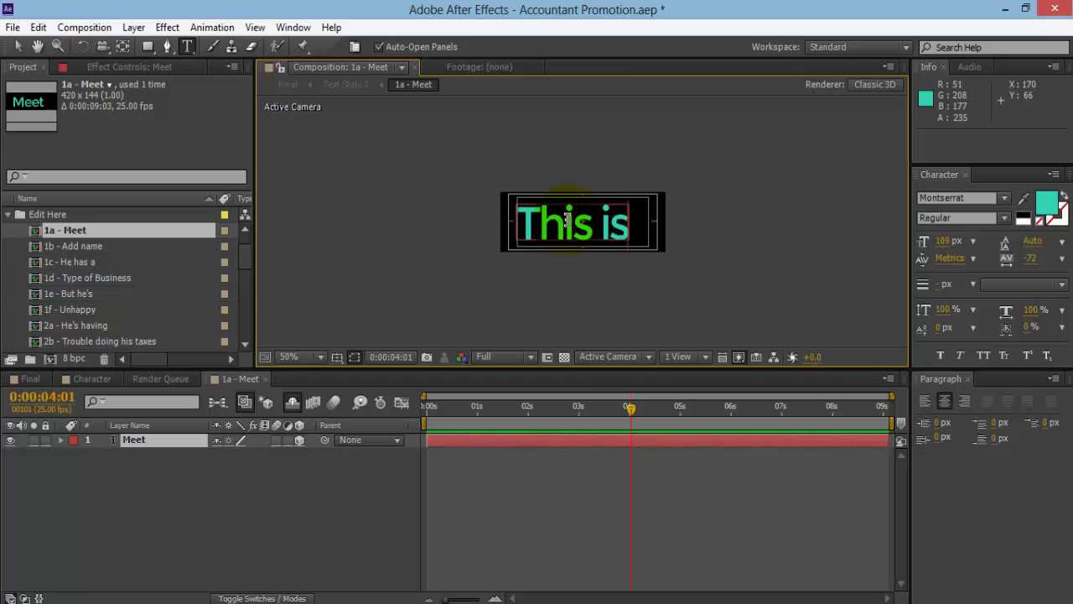
key(KP_Enter)
key(v)
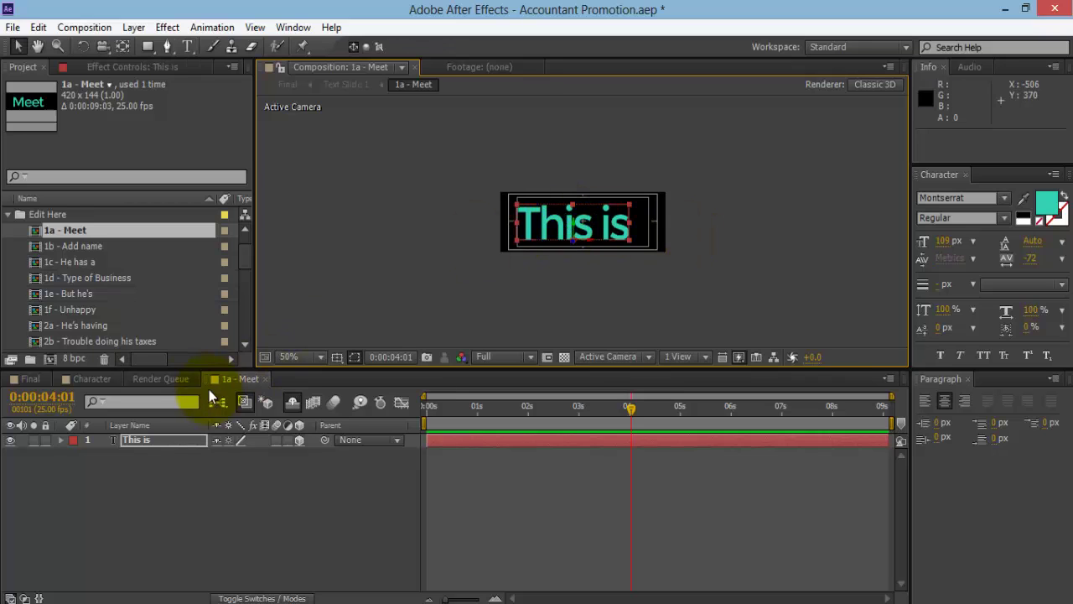
click(23, 379)
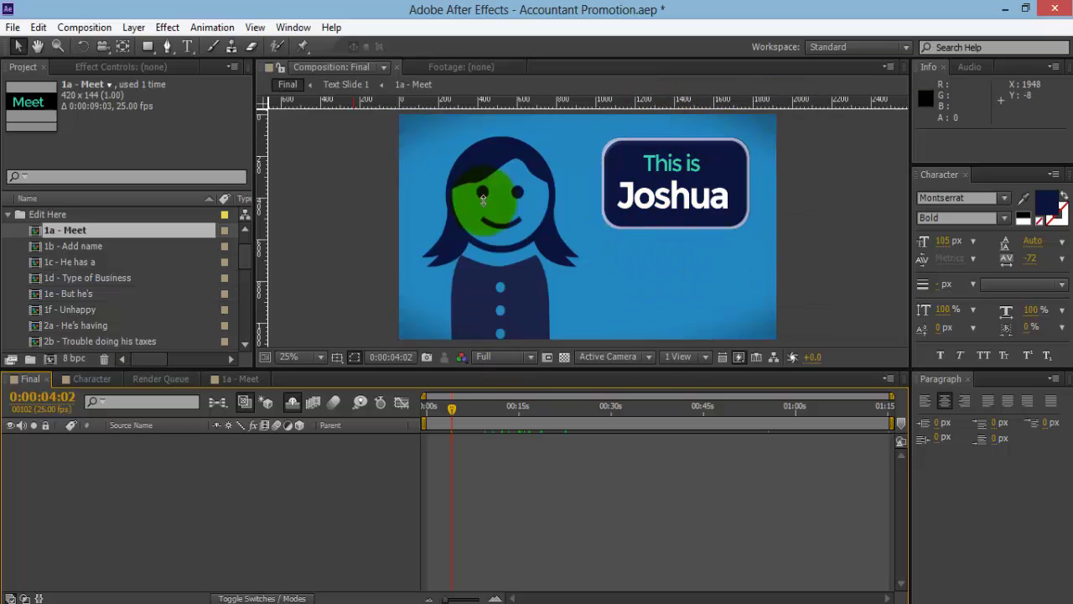
In 1b - Add name, replace the name 'Joshua' with 'Michelle'.
click(97, 248)
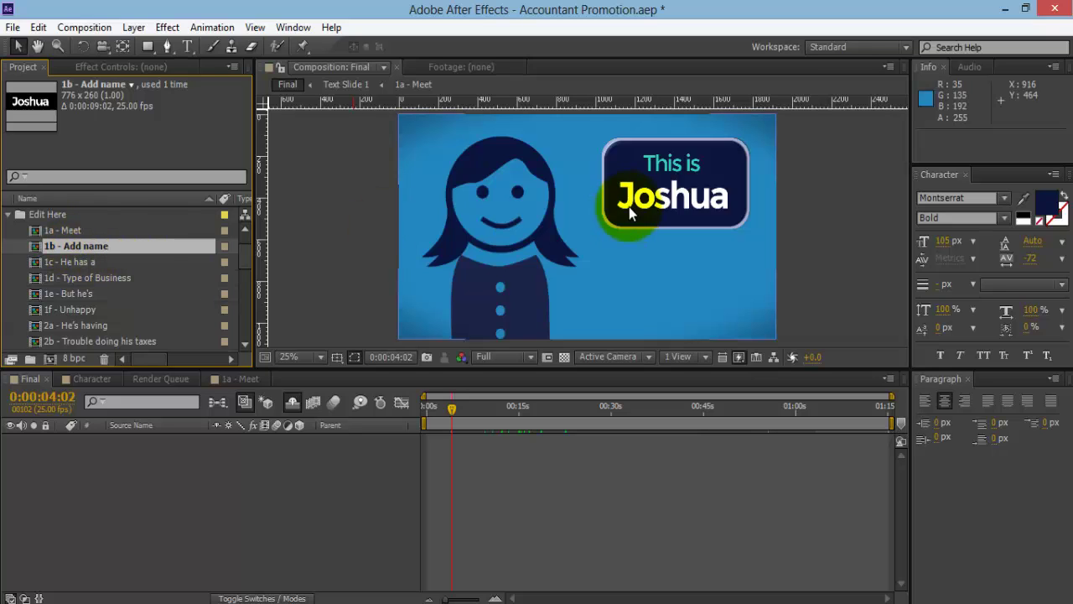
double_click(78, 244)
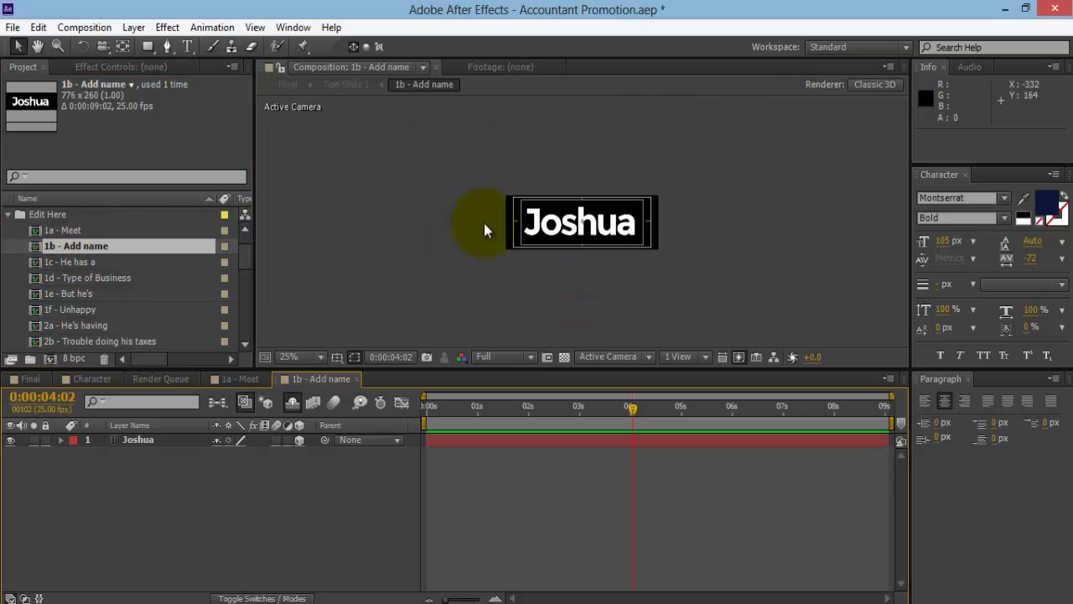
click(188, 46)
scroll(618, 253, up, 2)
scroll(630, 247, down, 1)
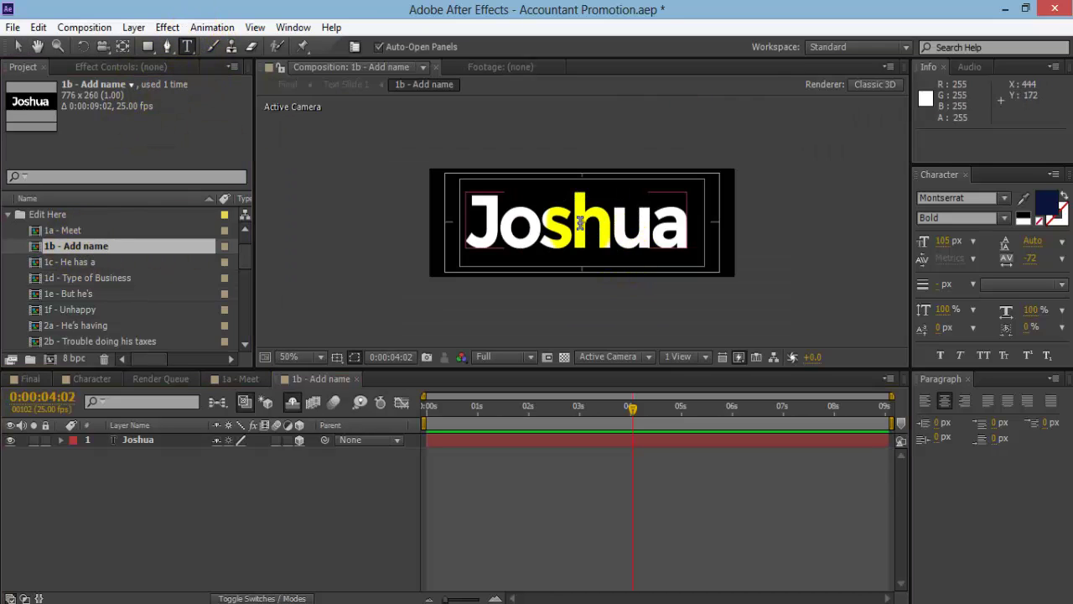
double_click(579, 223)
text(M)
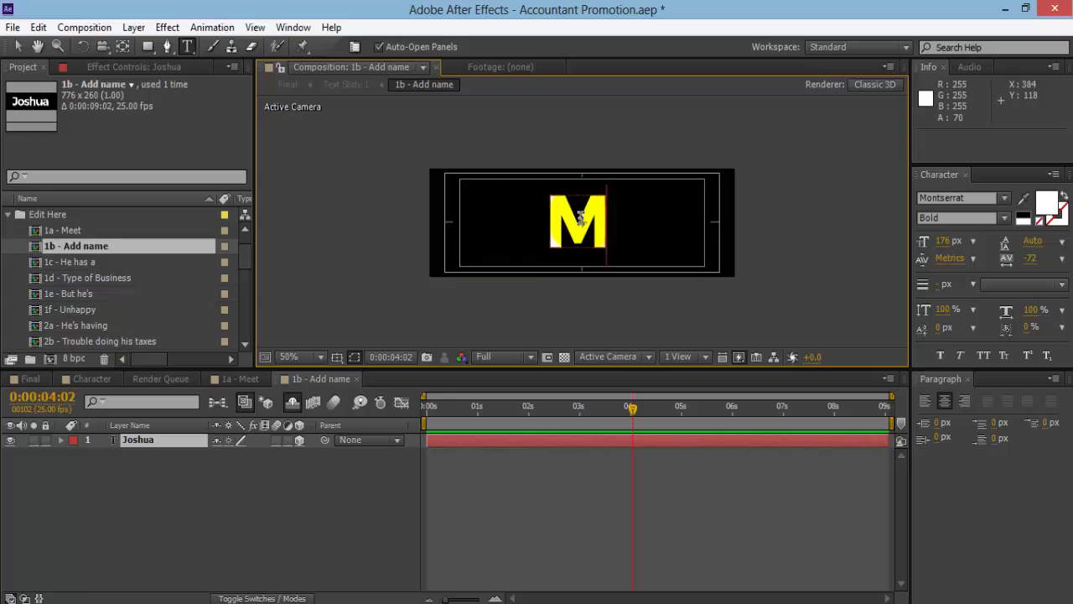
text(ichelle)
key(KP_Enter)
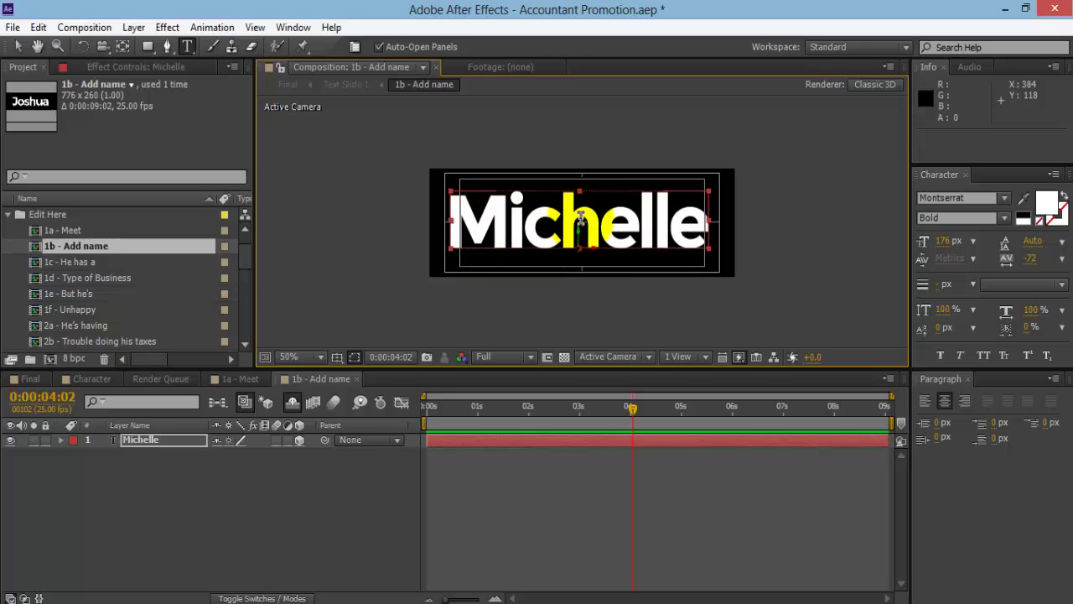
key(v)
Preview the titles in the Final composition and select the 1c - He has a composition.
click(22, 379)
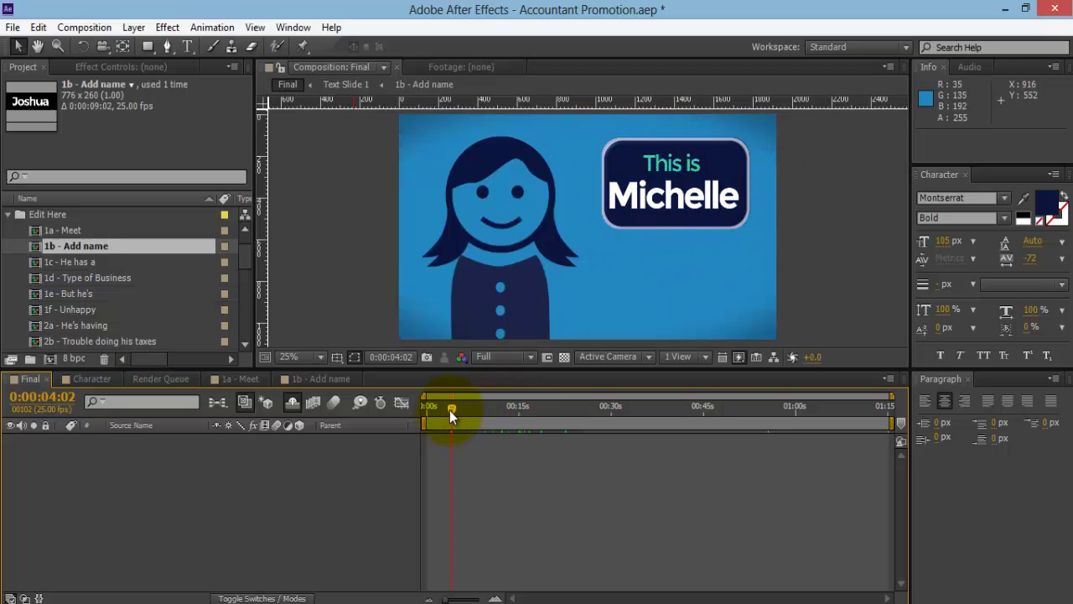
drag(449, 410, 463, 413)
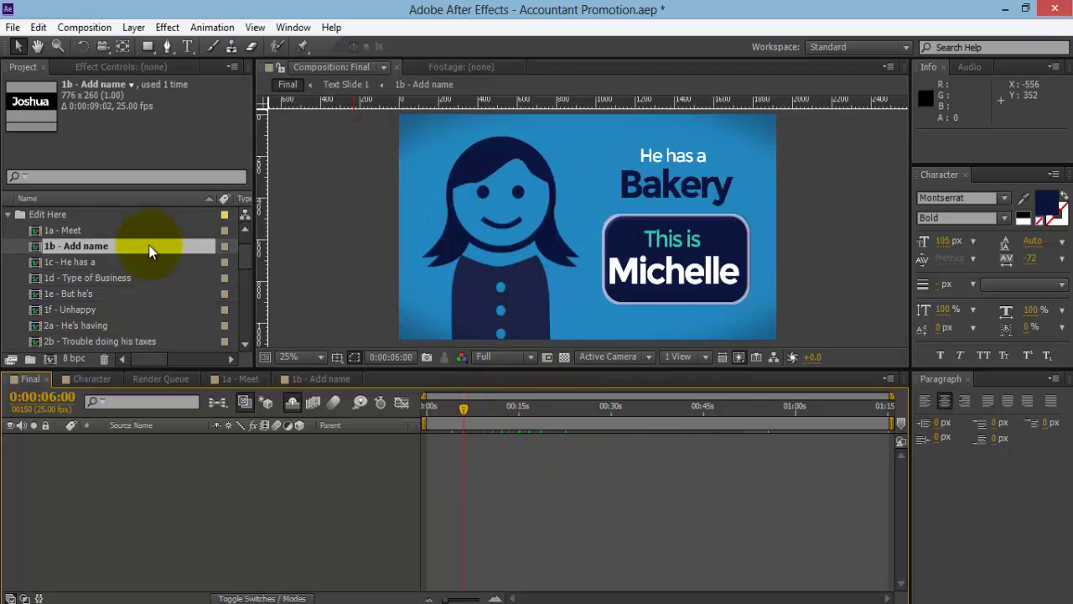
click(93, 260)
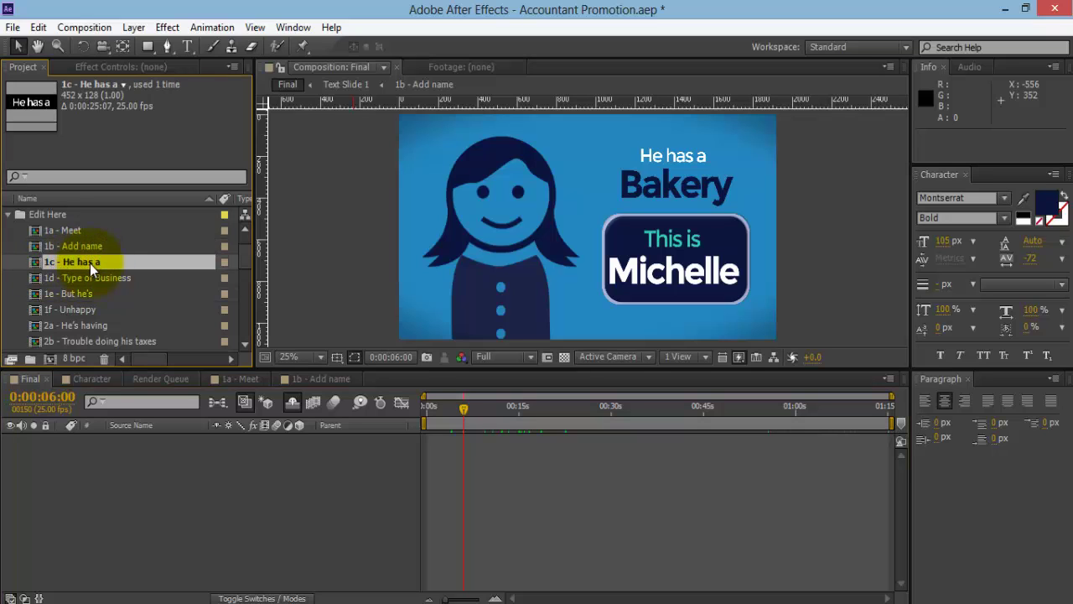
Edit the 1c text from 'He has a' to 'She has a' and close that composition.
double_click(90, 263)
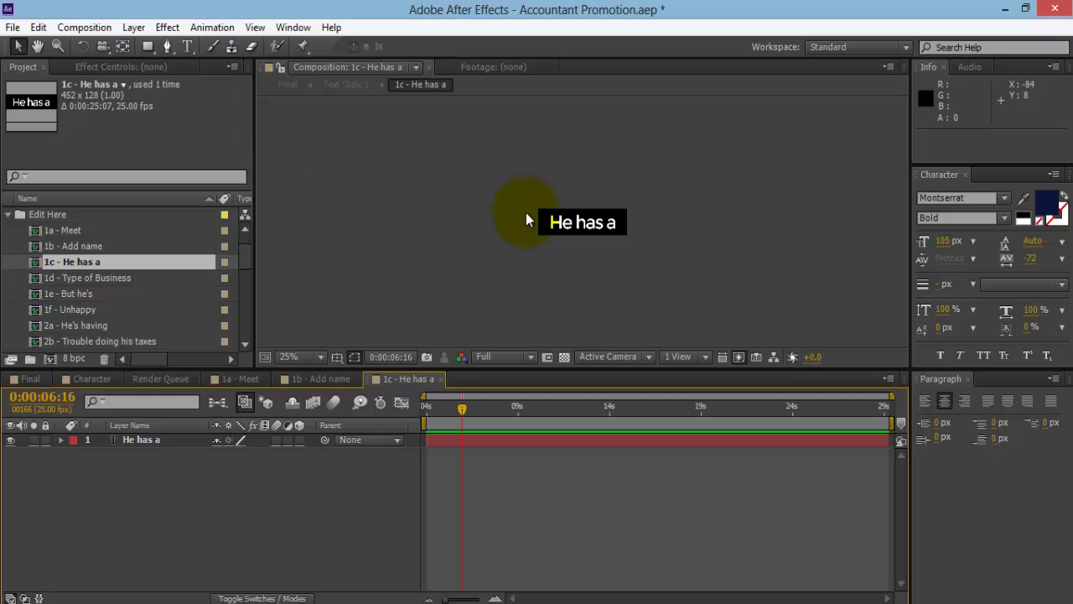
key(period)
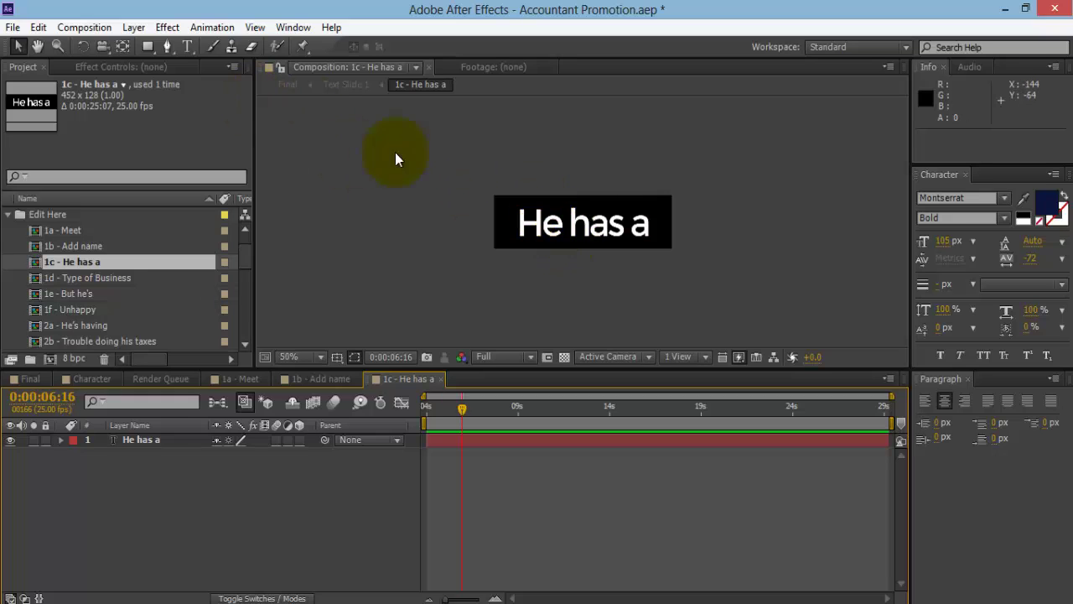
click(187, 47)
key(period)
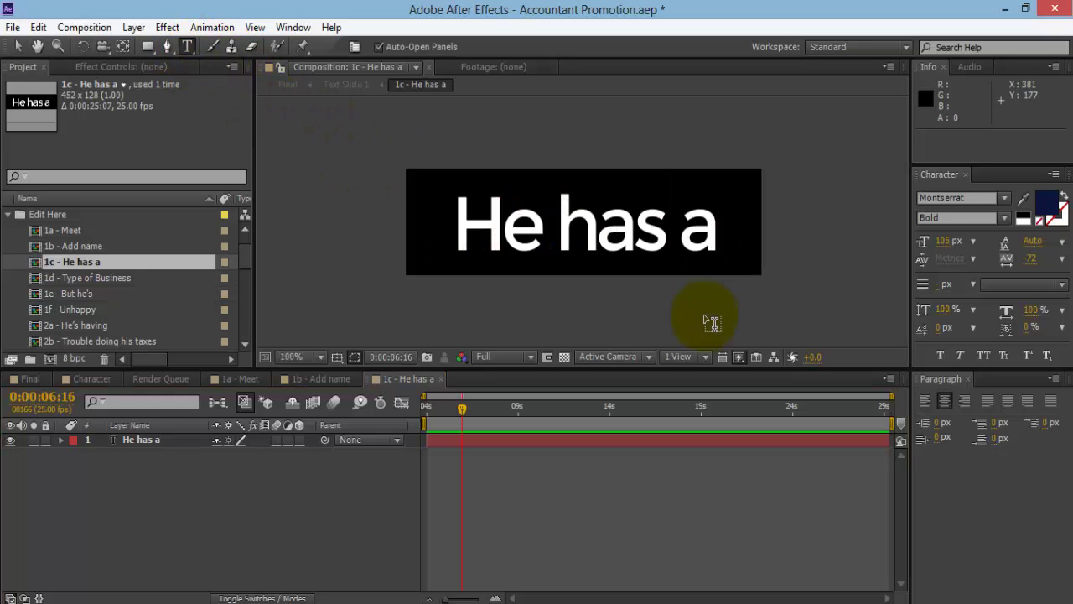
click(512, 211)
key(BackSpace)
text(Sh)
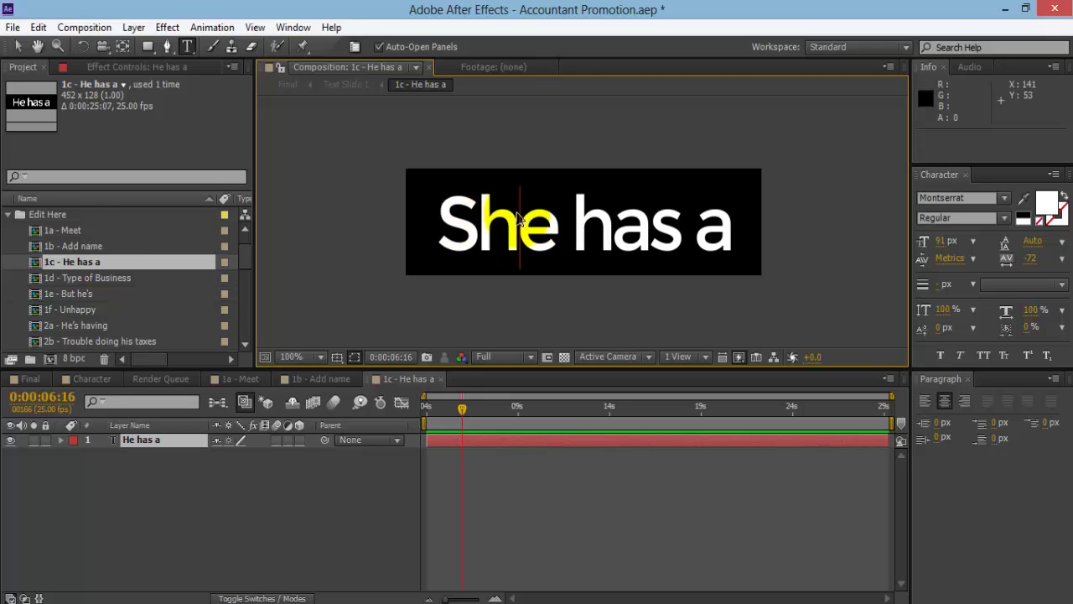
key(Escape)
key(v)
click(438, 379)
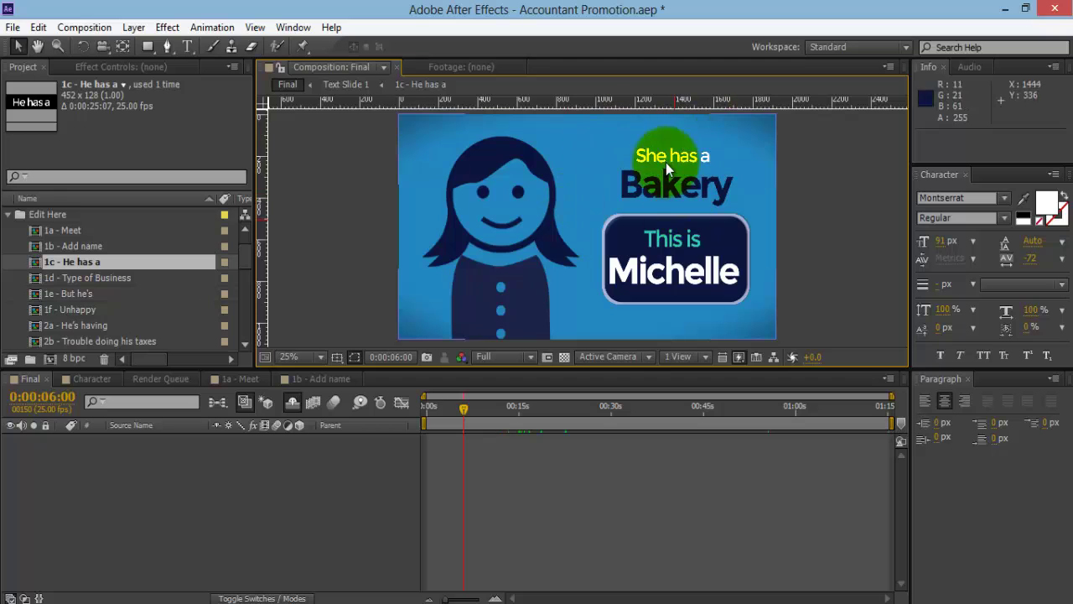
In 1d - Type of Business, replace 'Bakery' with 'Business'.
click(74, 288)
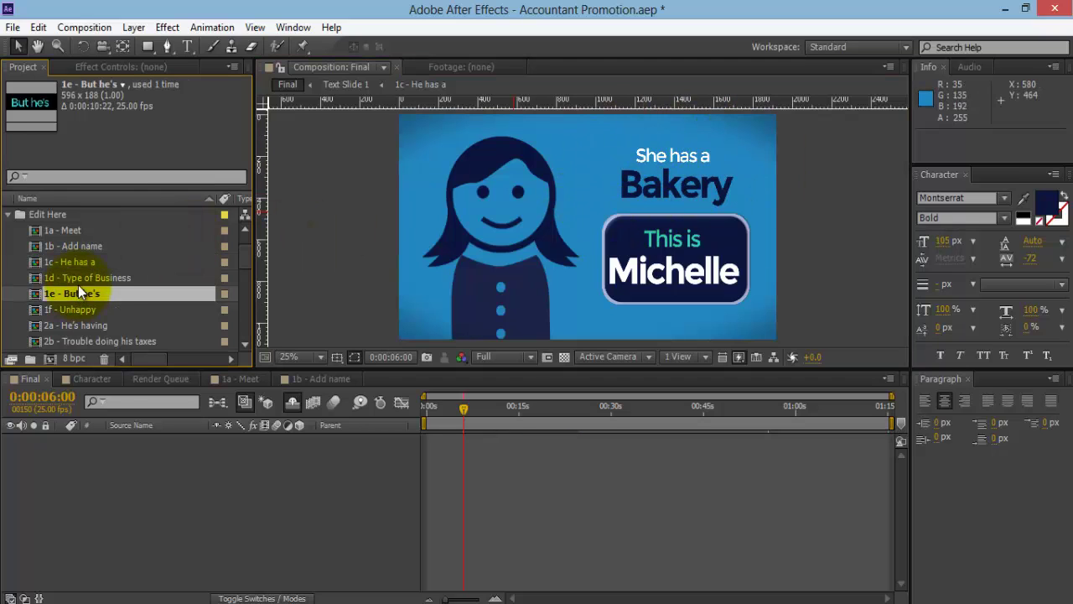
click(85, 277)
double_click(91, 278)
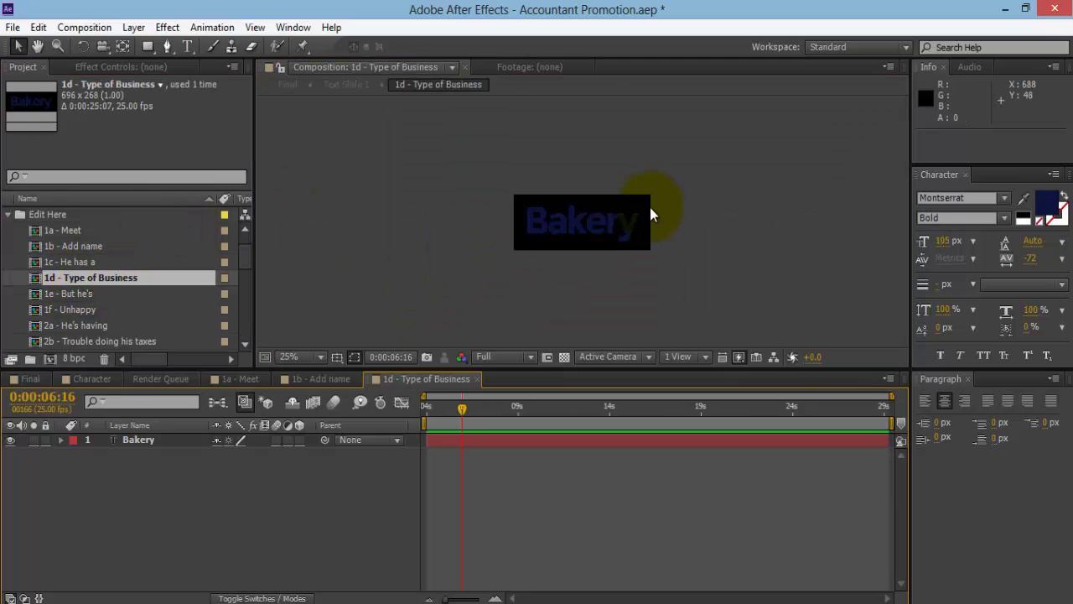
click(630, 227)
double_click(599, 225)
text(Business)
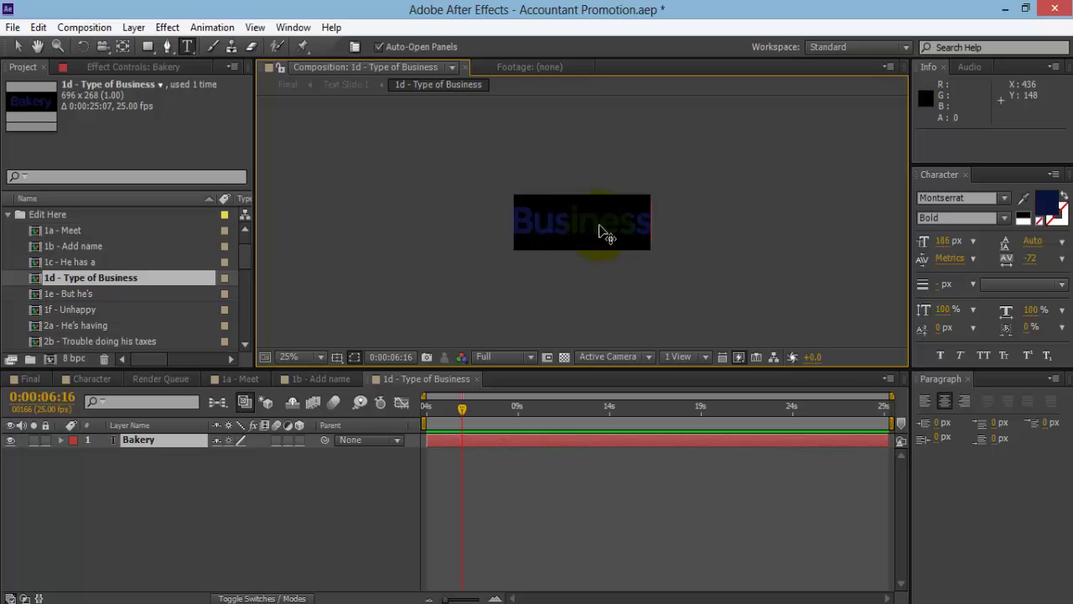
key(KP_Enter)
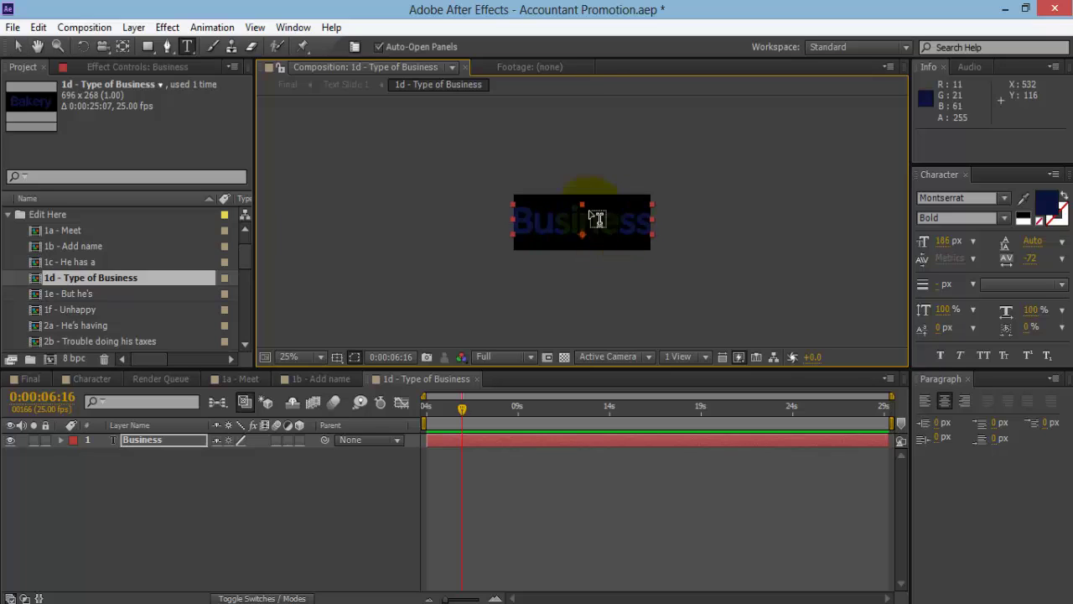
key(period)
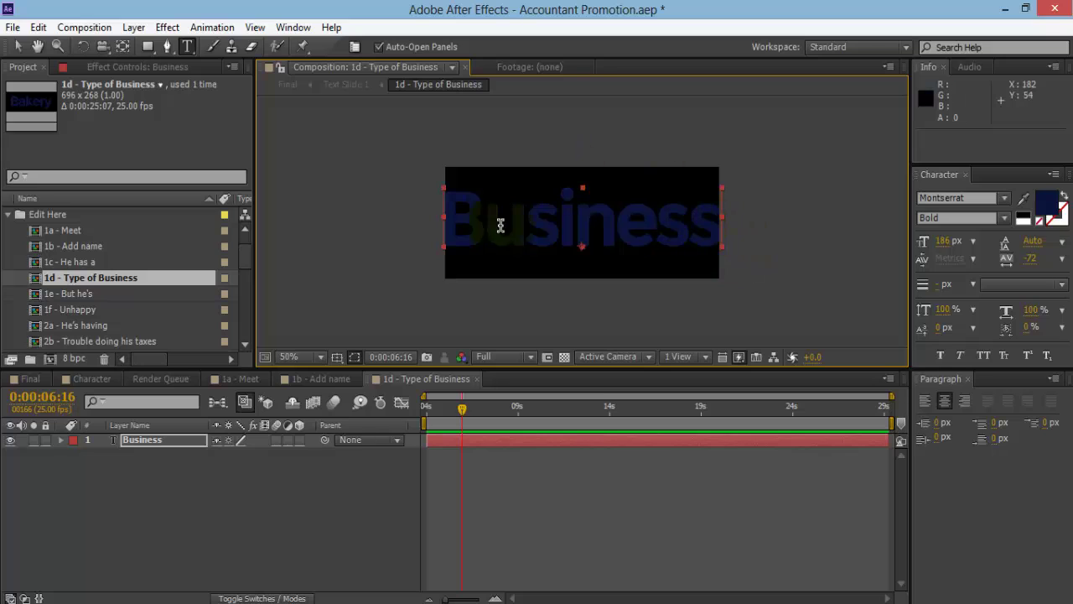
Set the Business text to 175 px, close the composition and select 1e - But he's.
click(951, 243)
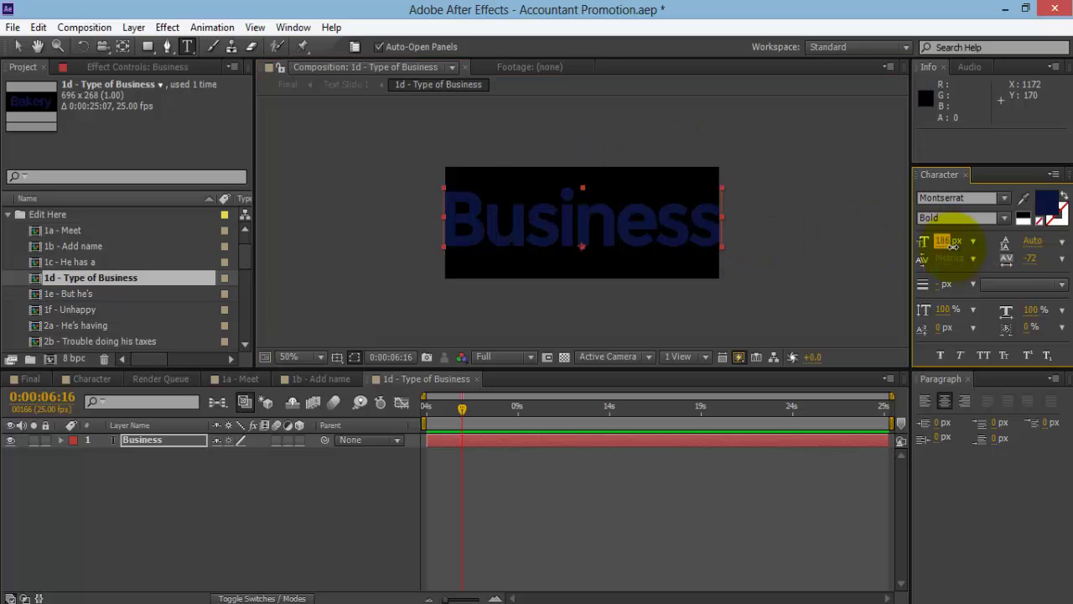
text(175)
key(Return)
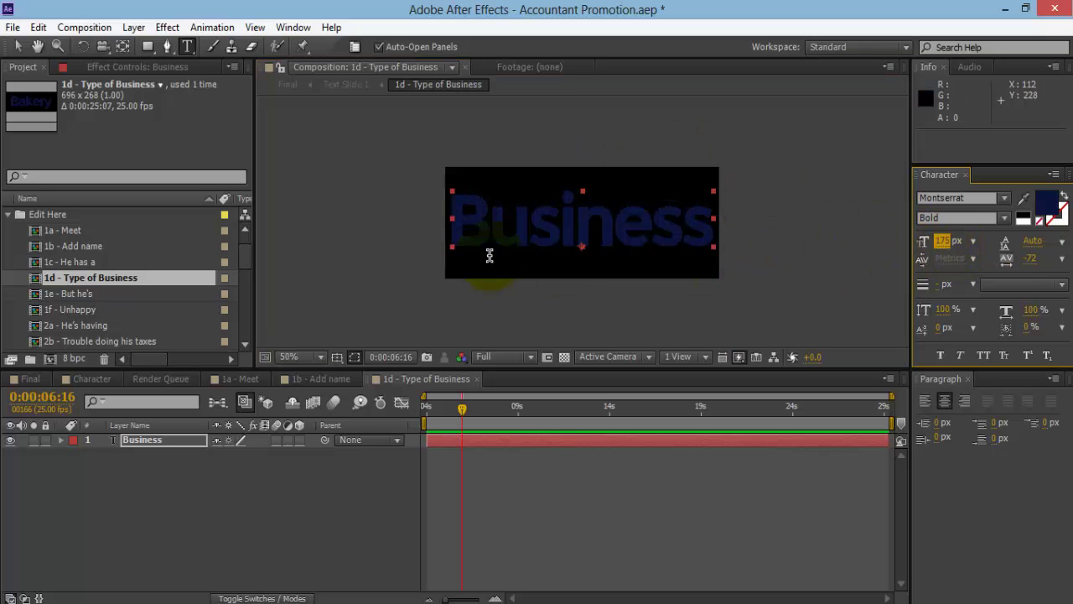
click(476, 378)
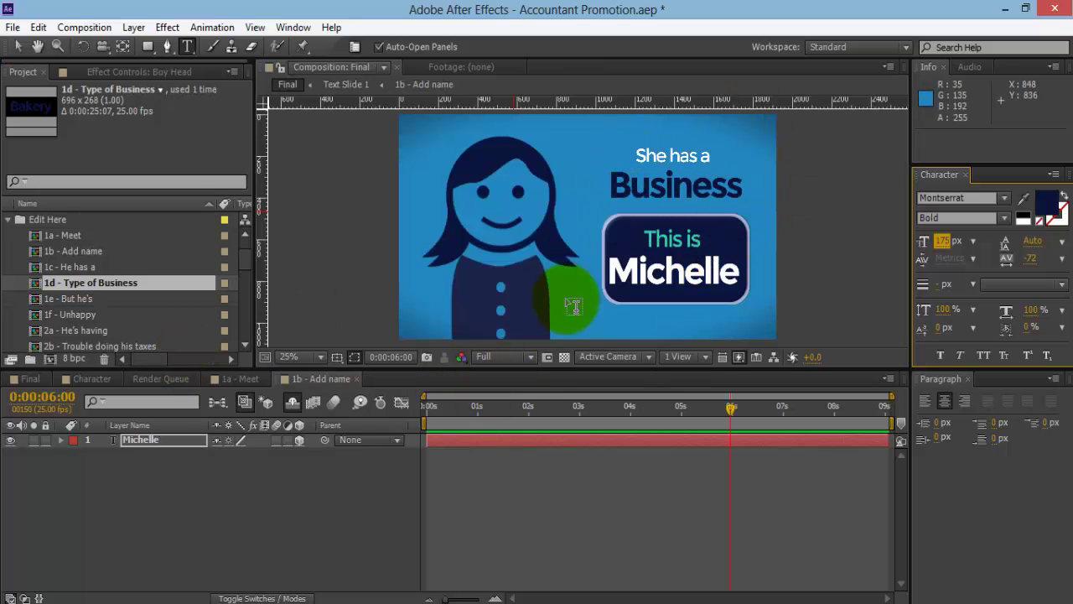
click(87, 298)
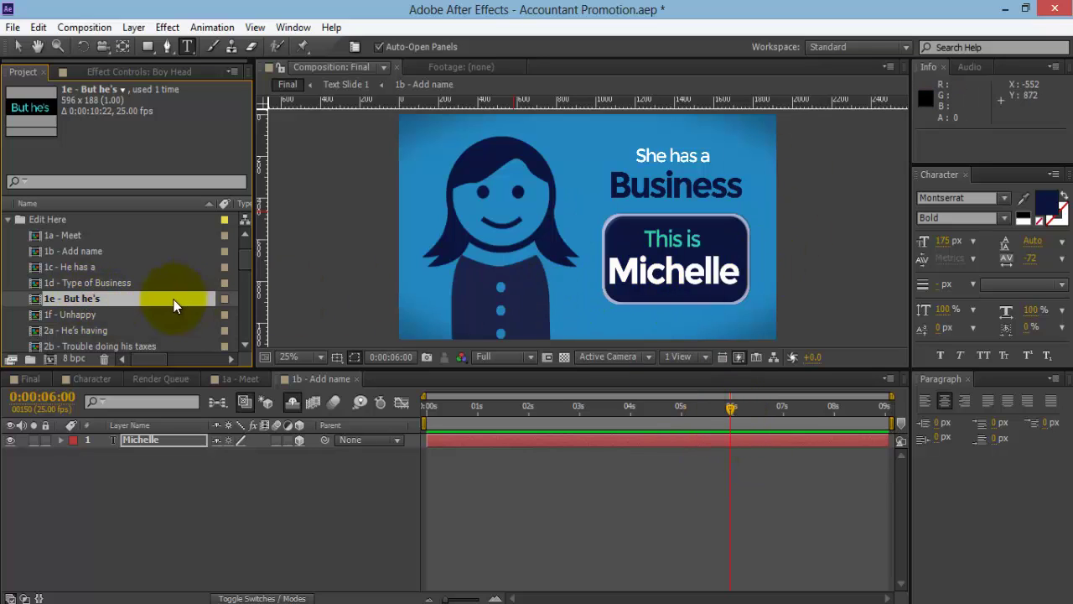
Advance the Final preview to about 0:00:09:18, the 'But he's Unhappy' scene.
drag(726, 414, 743, 410)
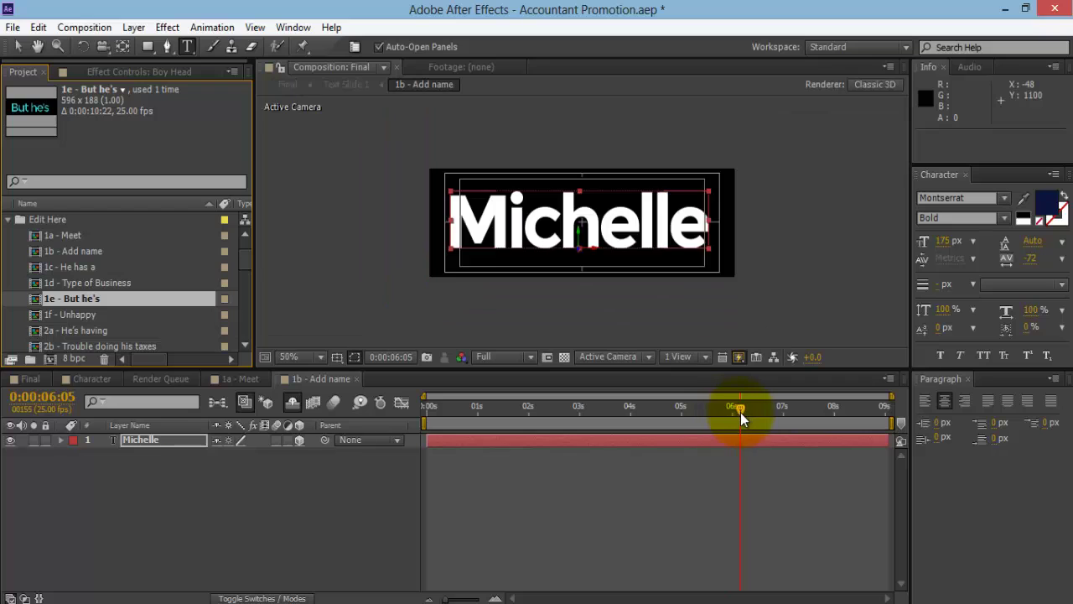
click(24, 378)
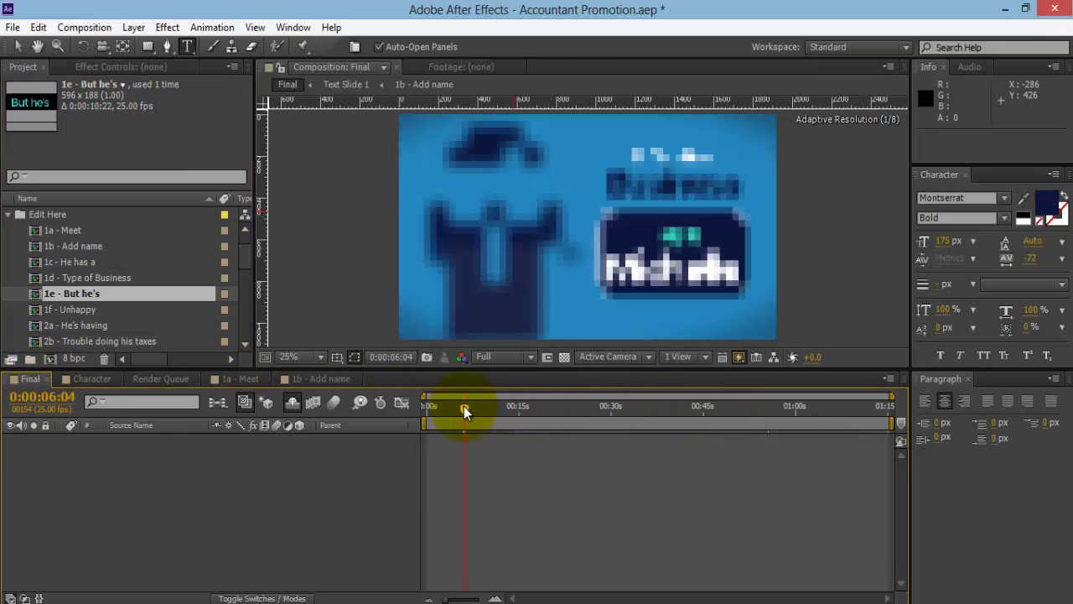
drag(463, 406, 486, 405)
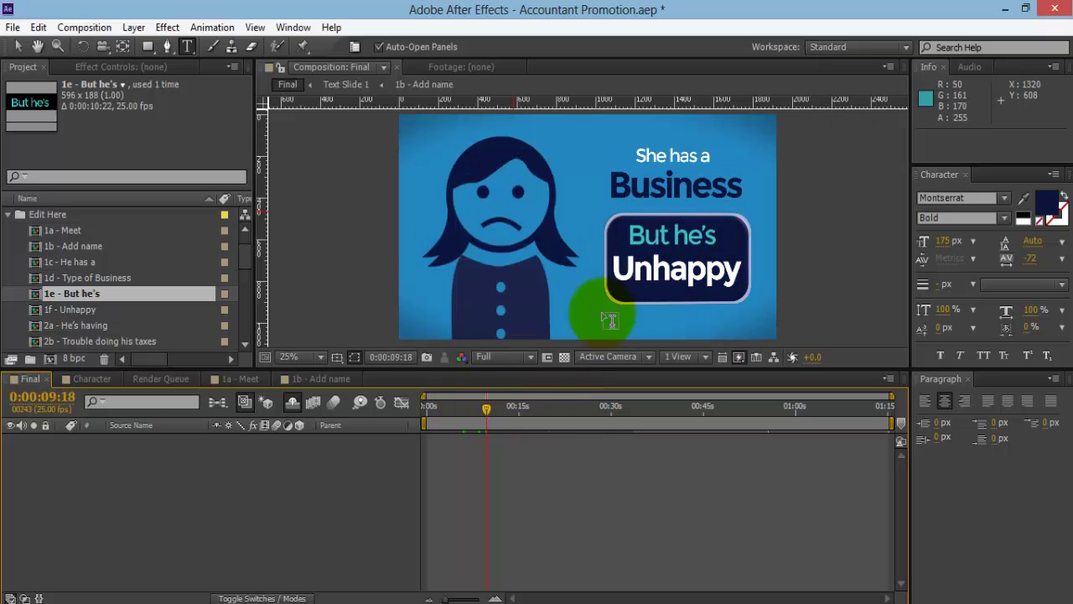
Insert an 's' so the 1e text reads 'But she's', then close that composition.
click(75, 309)
click(91, 294)
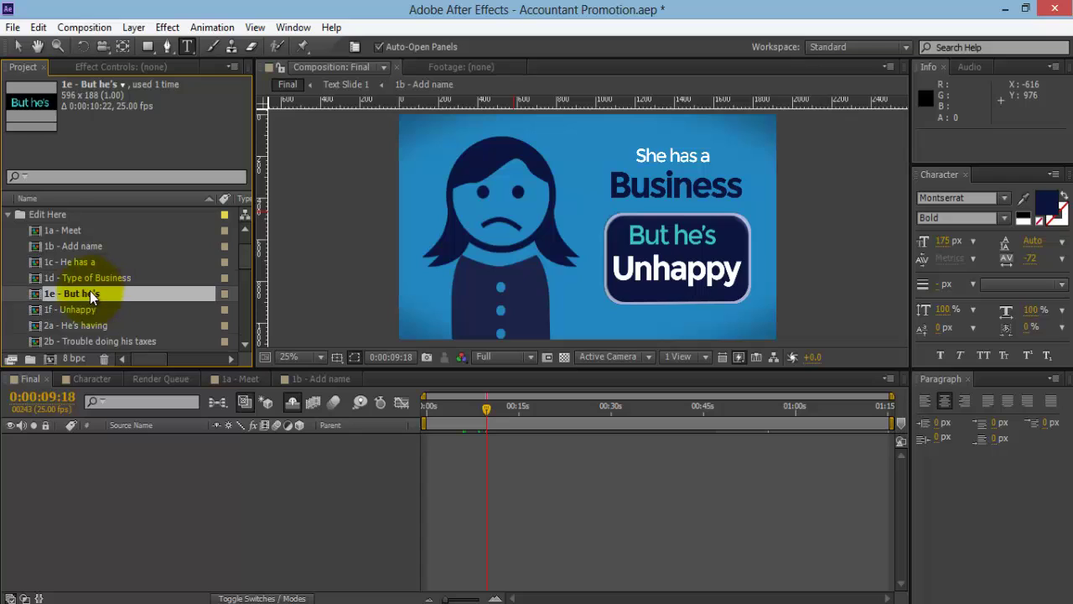
double_click(90, 291)
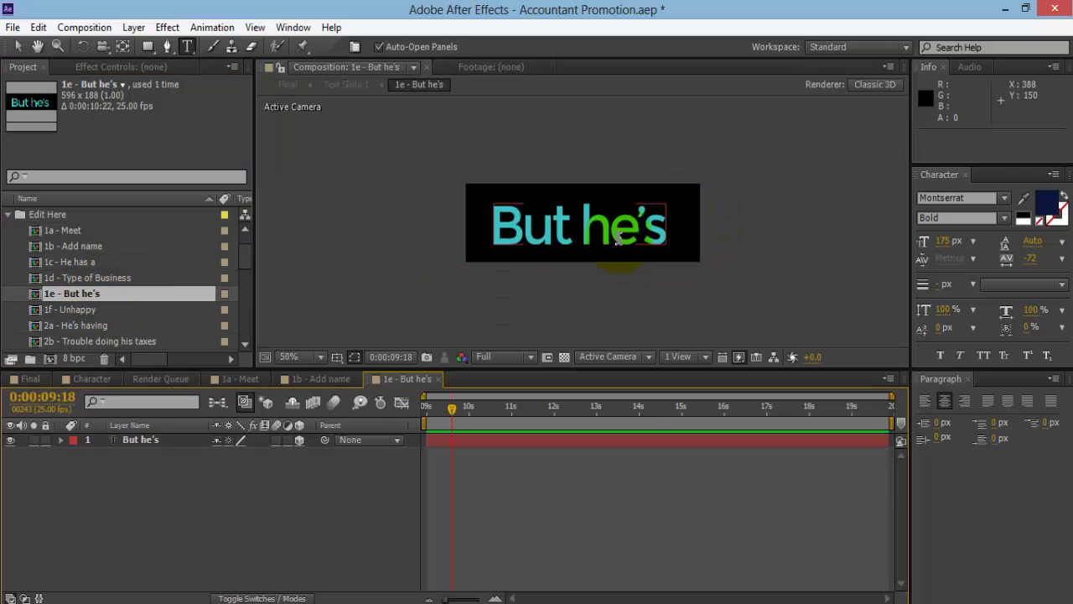
click(595, 219)
text(s)
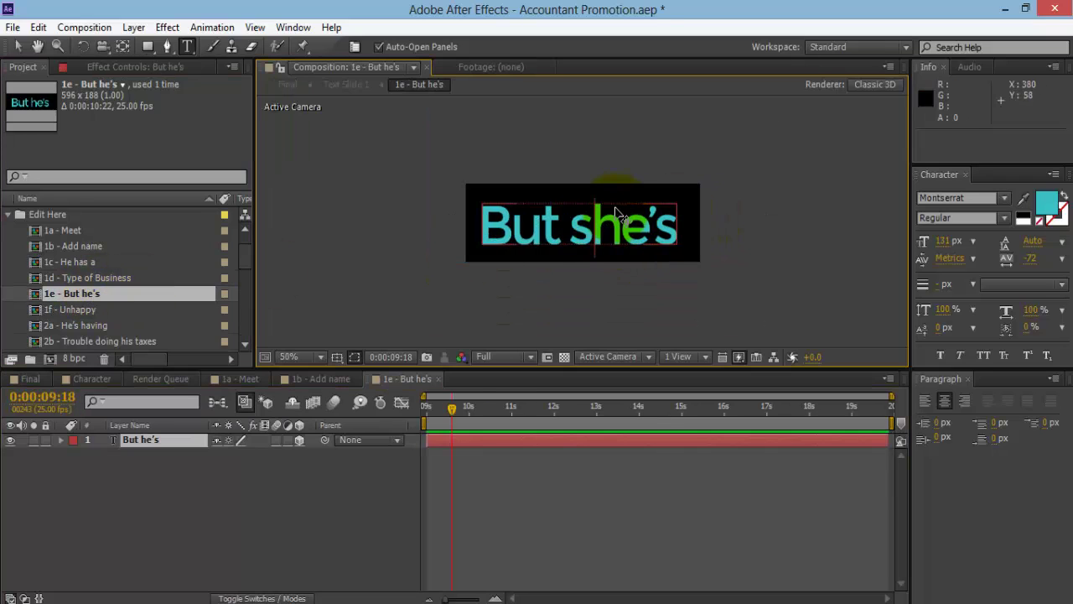
click(827, 306)
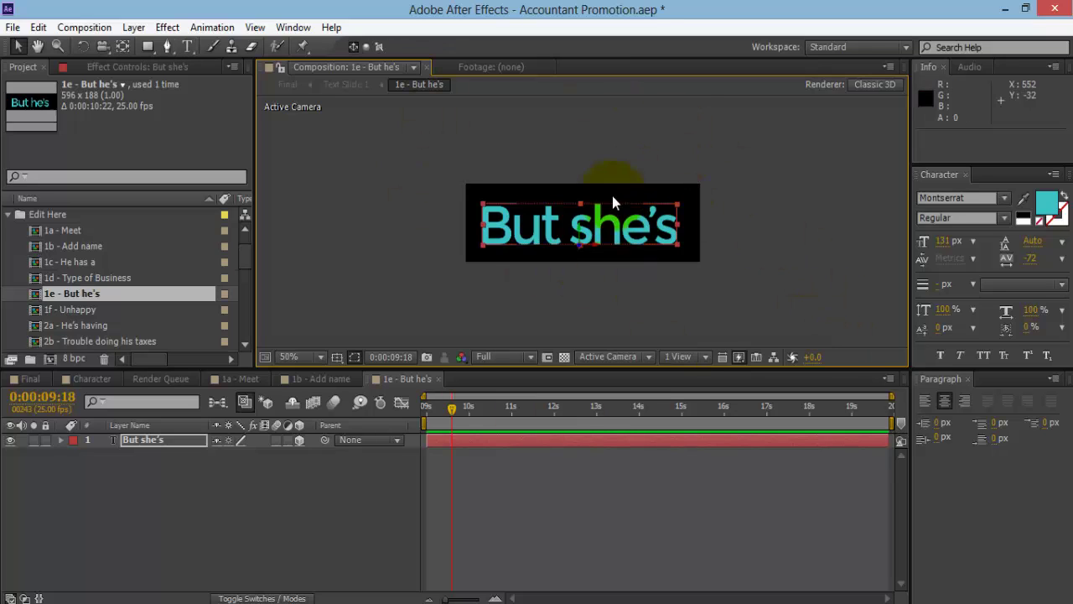
click(421, 389)
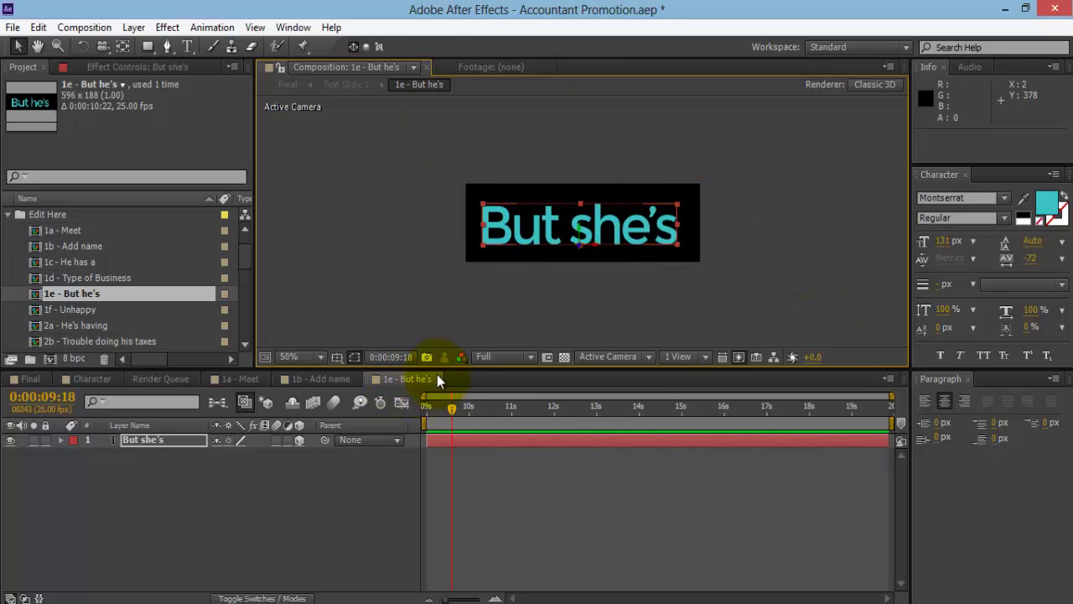
click(436, 376)
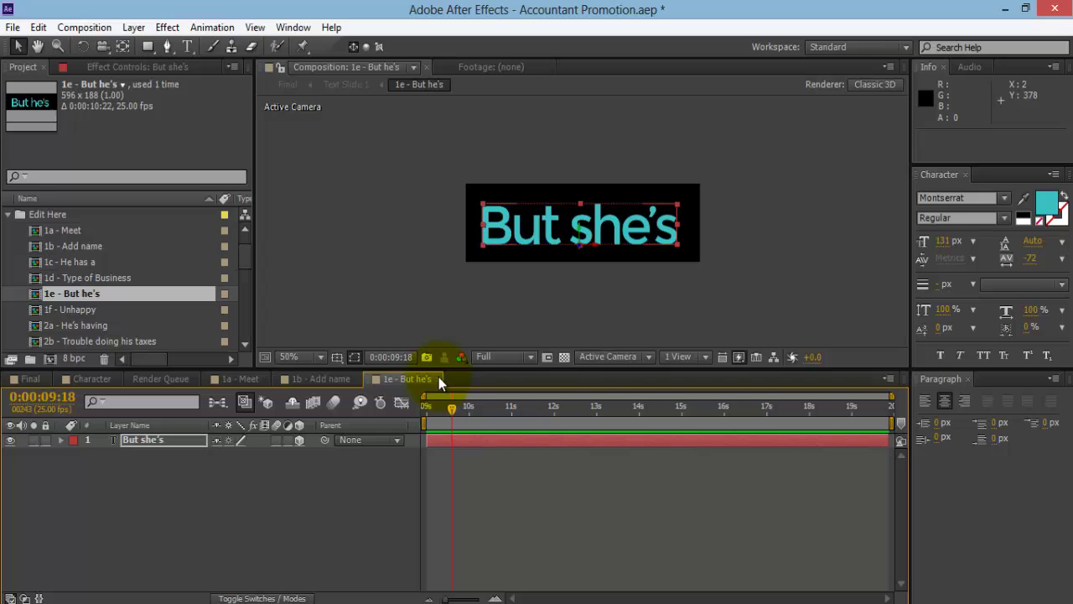
click(437, 378)
Scrub the Final preview to 0:00:12:20 and select 2a - He's having in the Project panel.
click(26, 380)
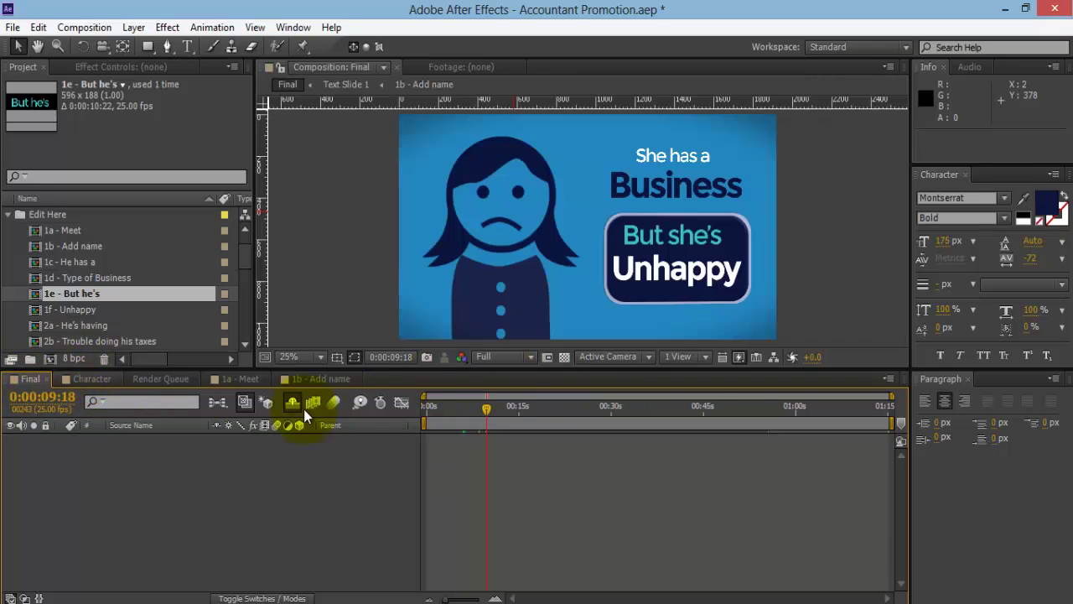
click(479, 143)
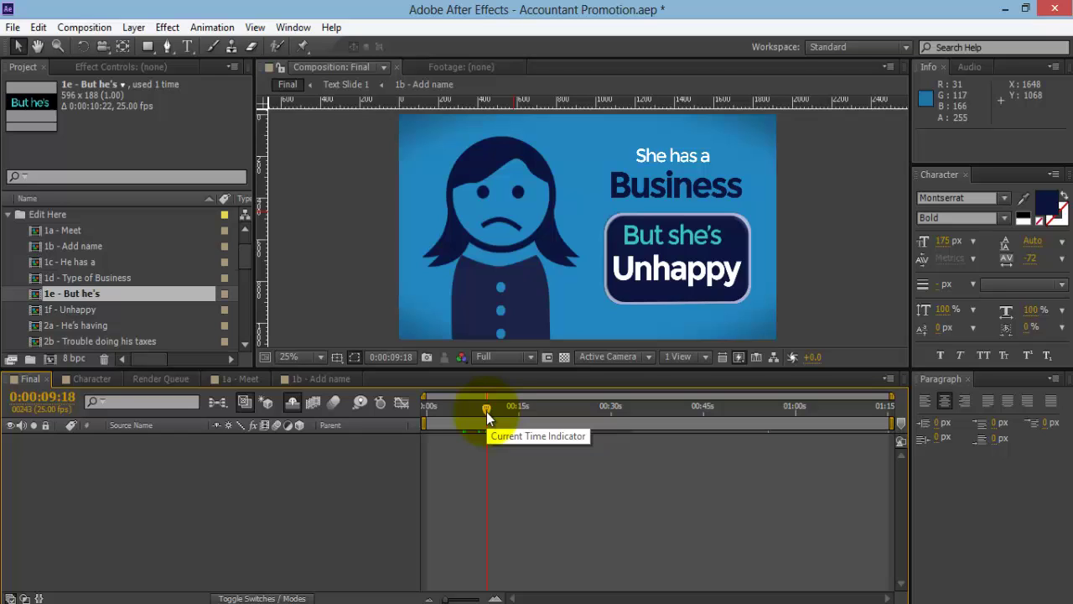
drag(487, 412, 505, 416)
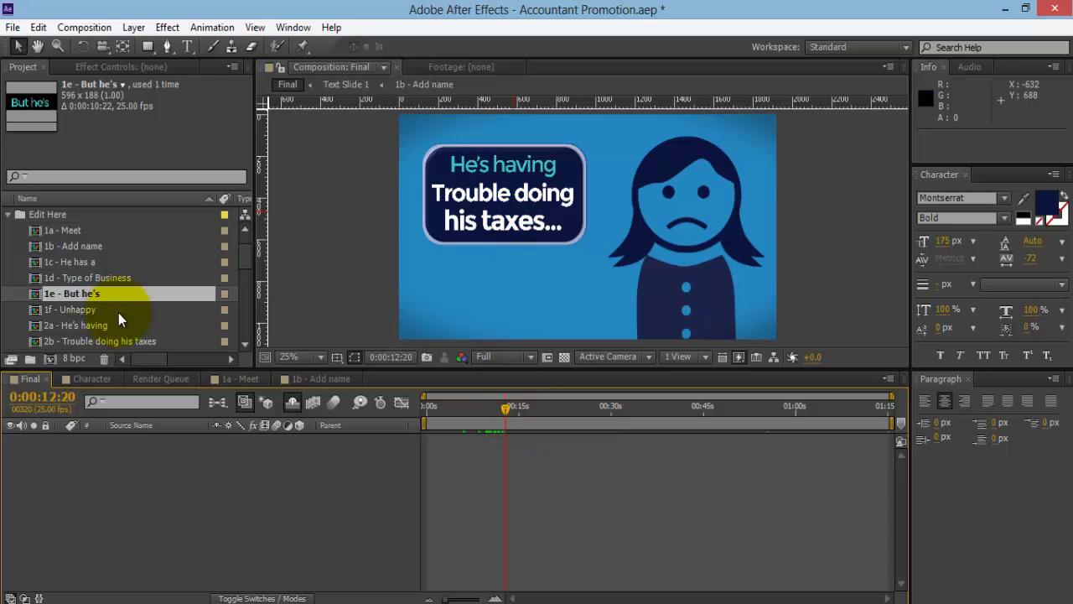
scroll(118, 313, down, 1)
click(103, 277)
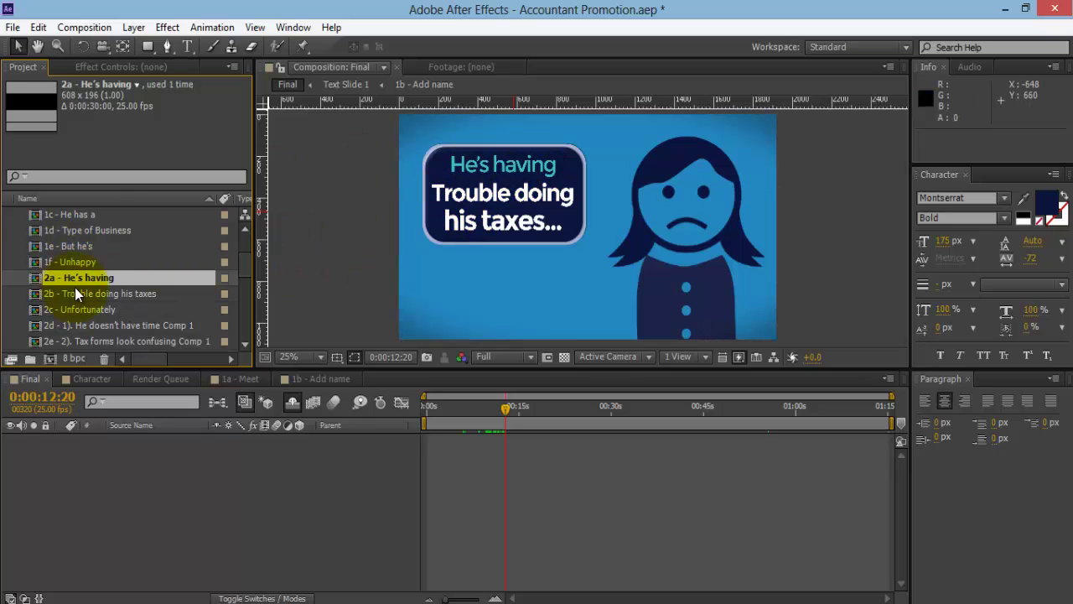
Change the 2a text to 'She's having', close it and view the Final composition.
double_click(84, 280)
double_click(545, 225)
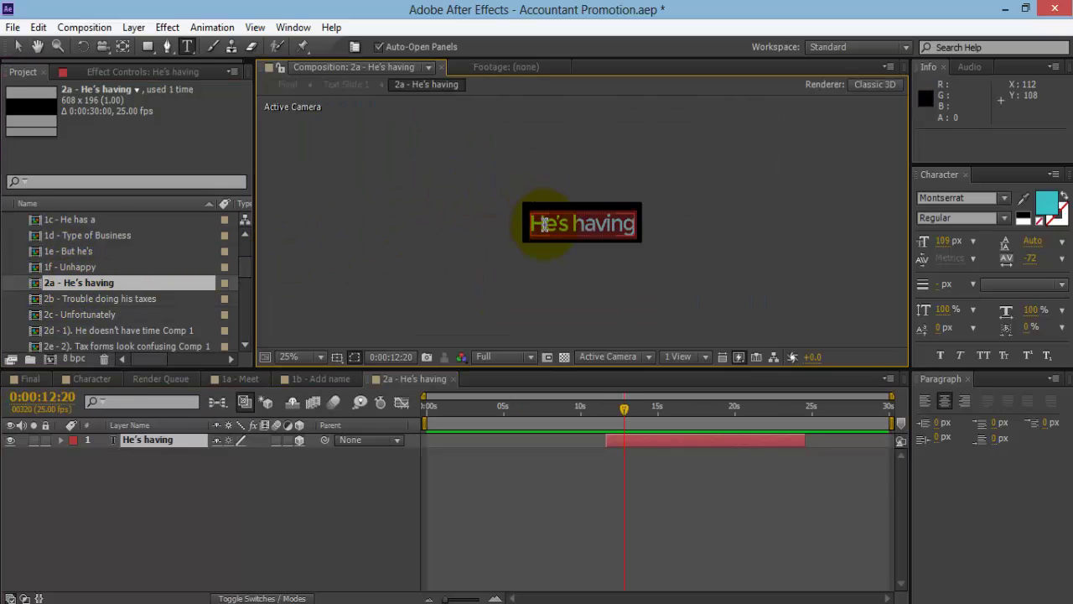
click(547, 214)
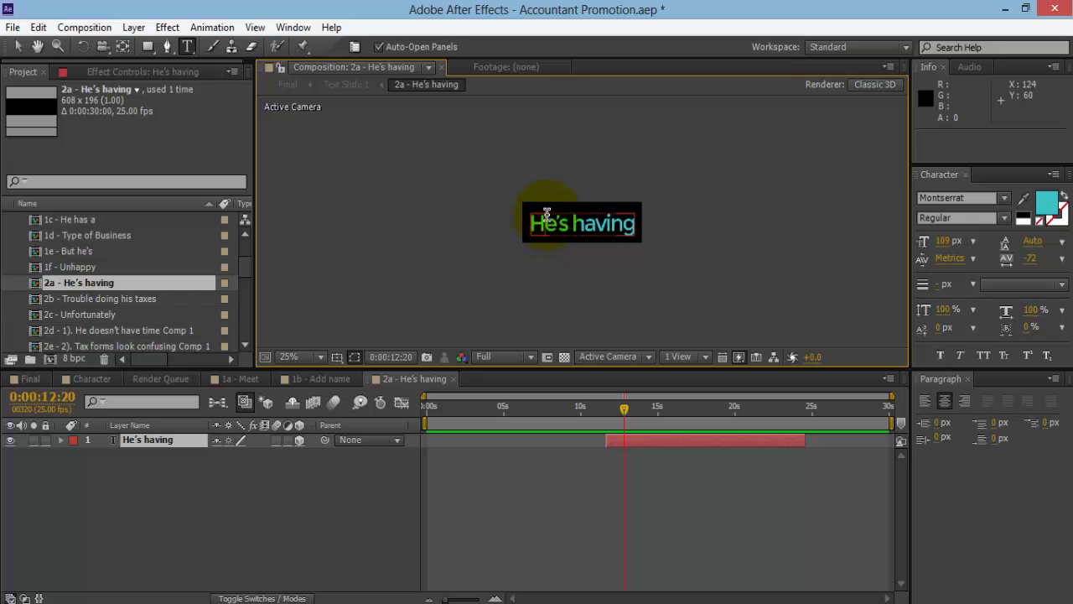
key(BackSpace)
text(Sh)
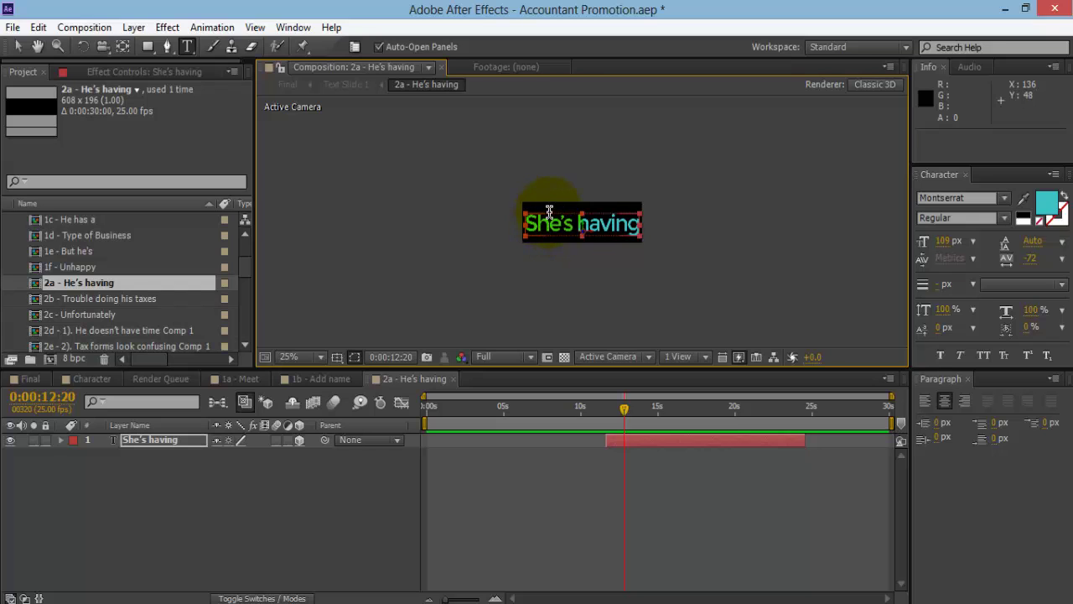
key(Escape)
key(period)
key(v)
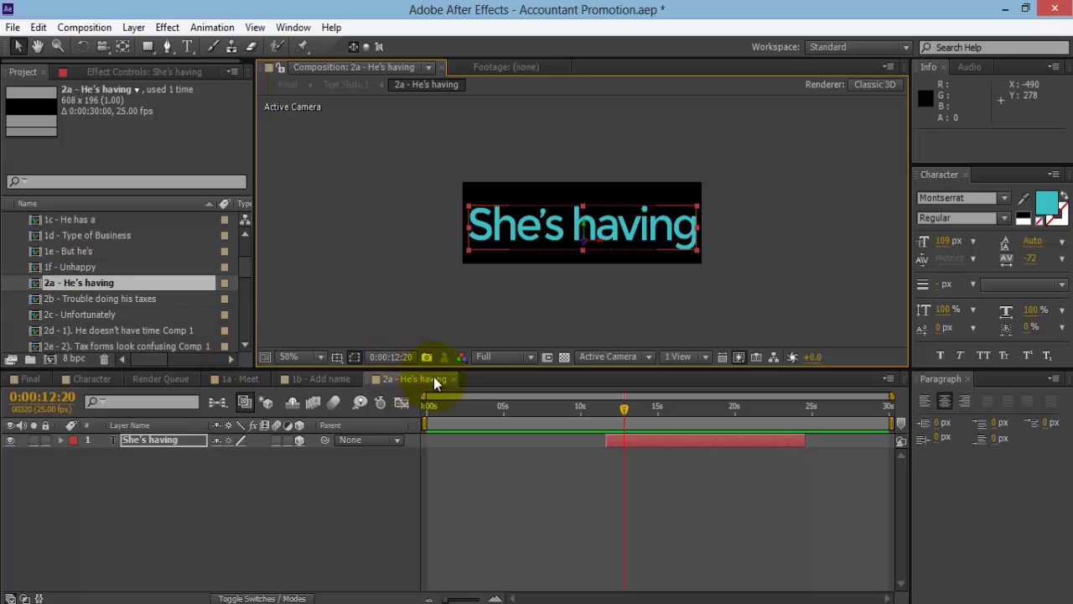
click(323, 379)
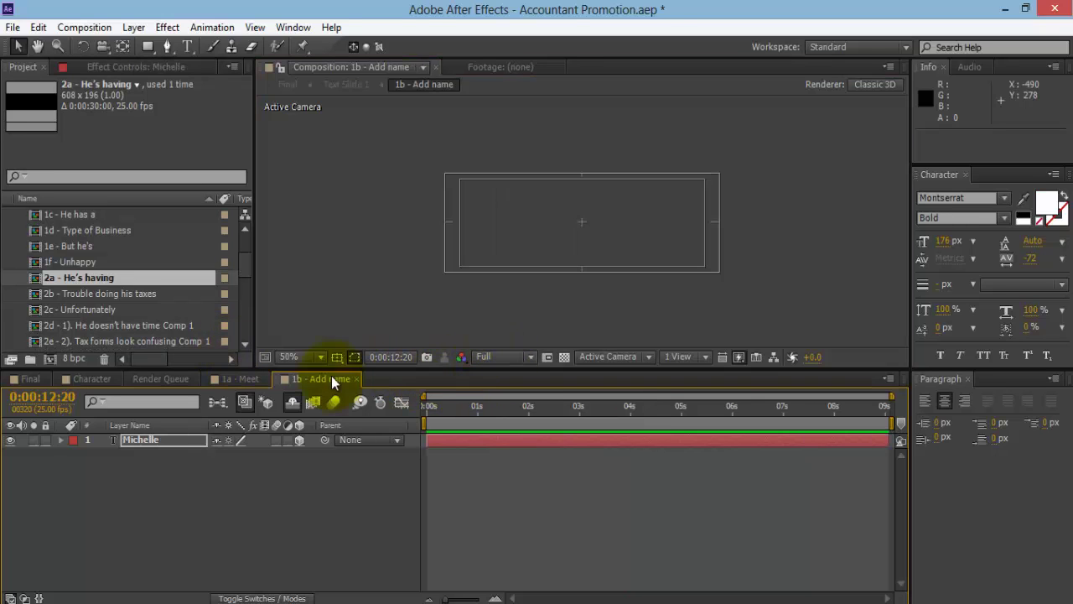
click(28, 379)
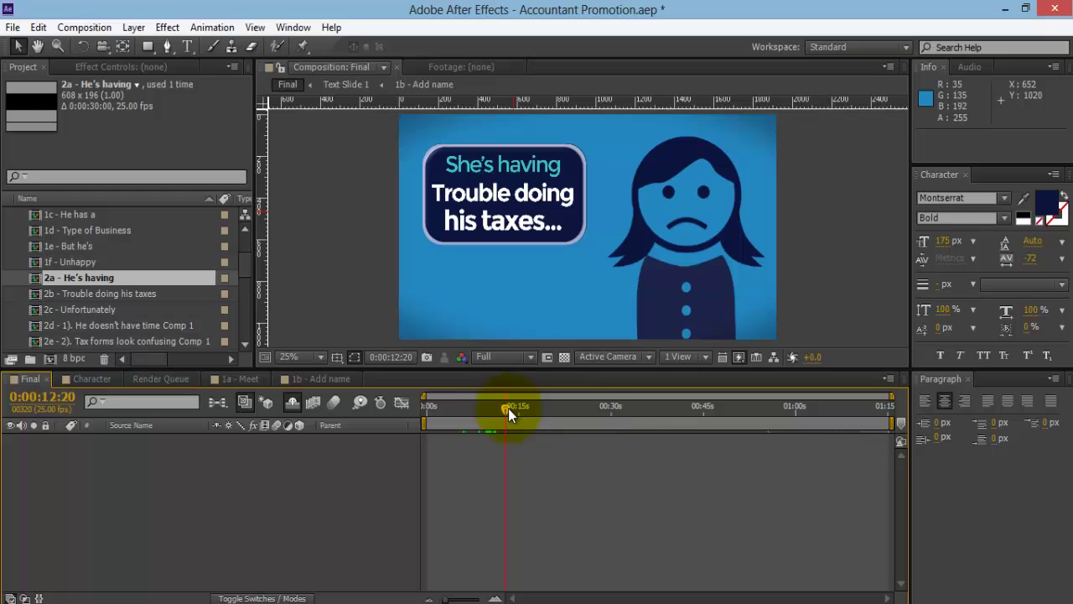
Scrub the Final timeline to 0:00:22:13, the 'That was until he discovered' scene.
drag(508, 408, 551, 406)
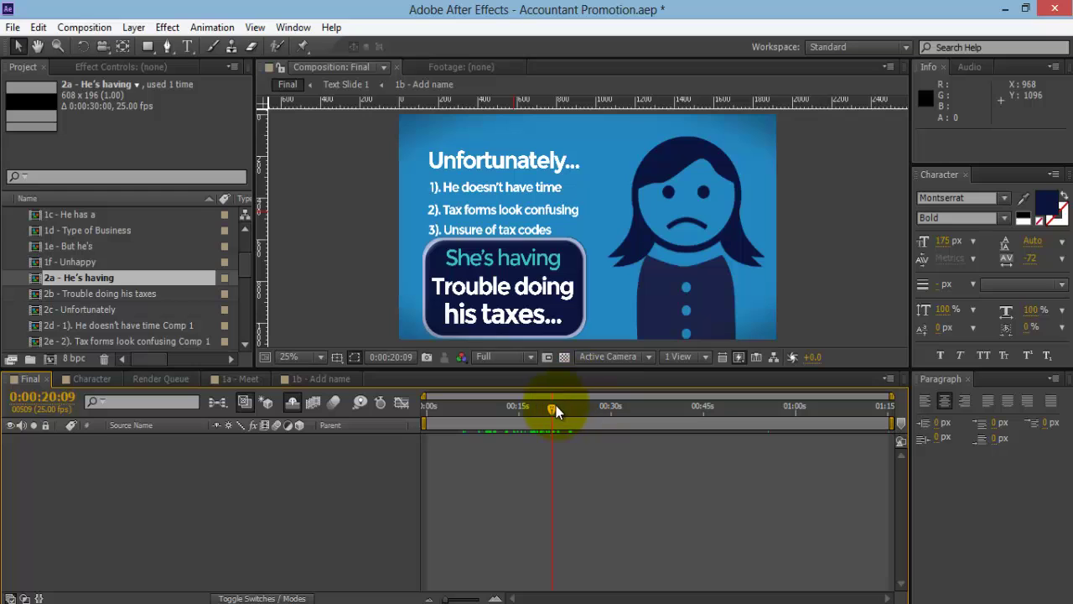
drag(556, 405, 570, 410)
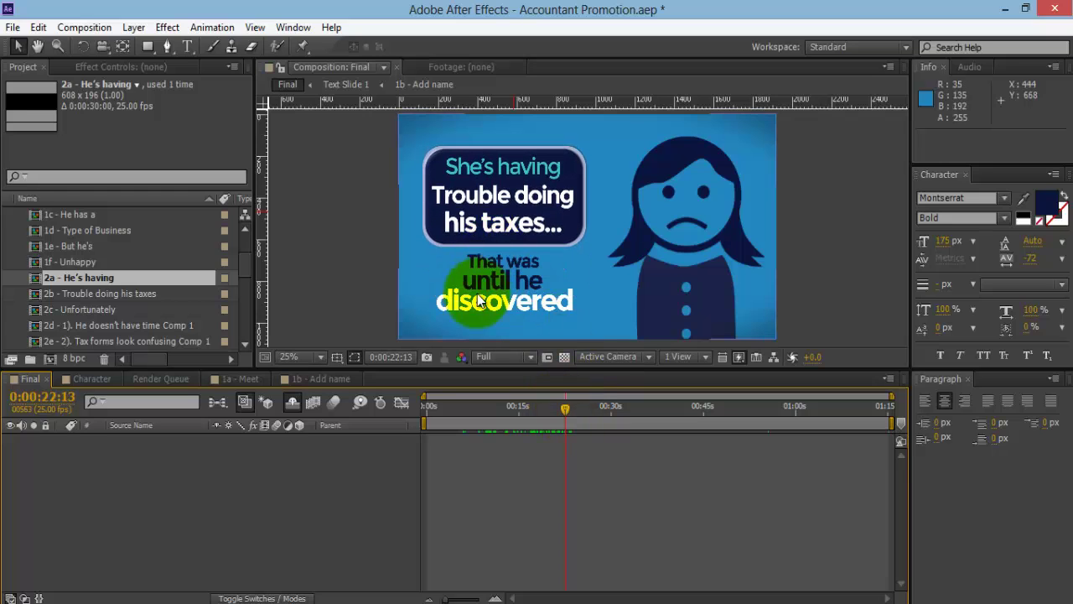
Open the '3 - That was until he discovered' composition from the Project panel.
click(141, 310)
scroll(141, 310, down, 2)
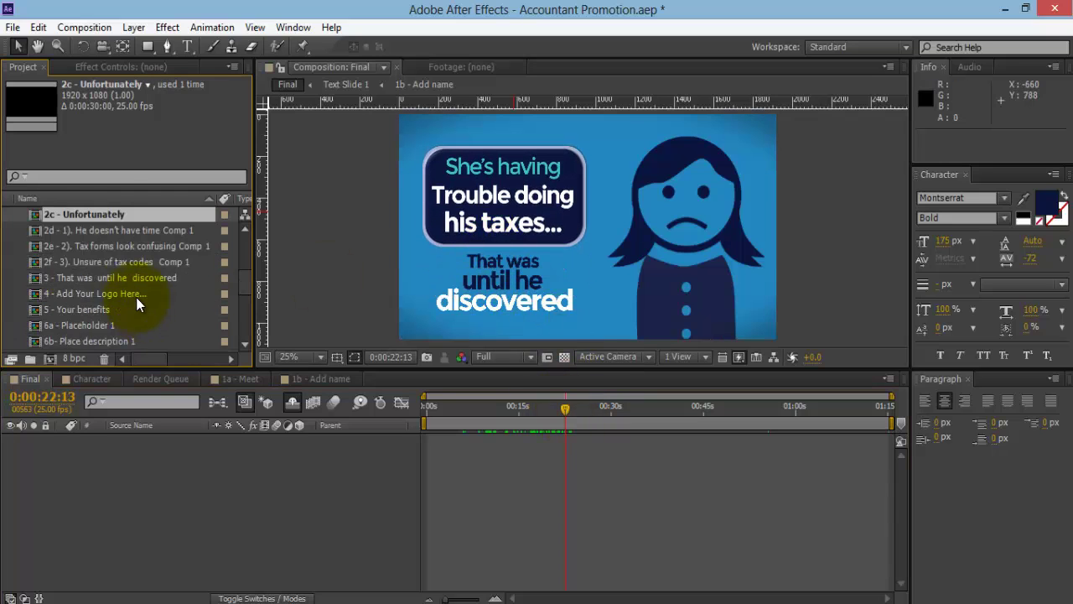
click(126, 278)
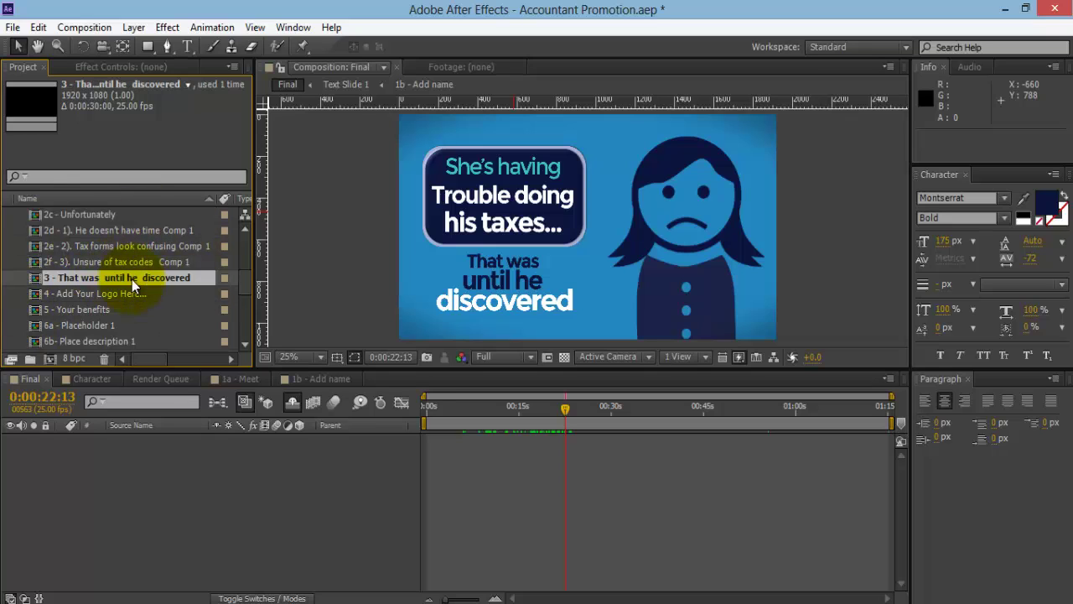
double_click(137, 278)
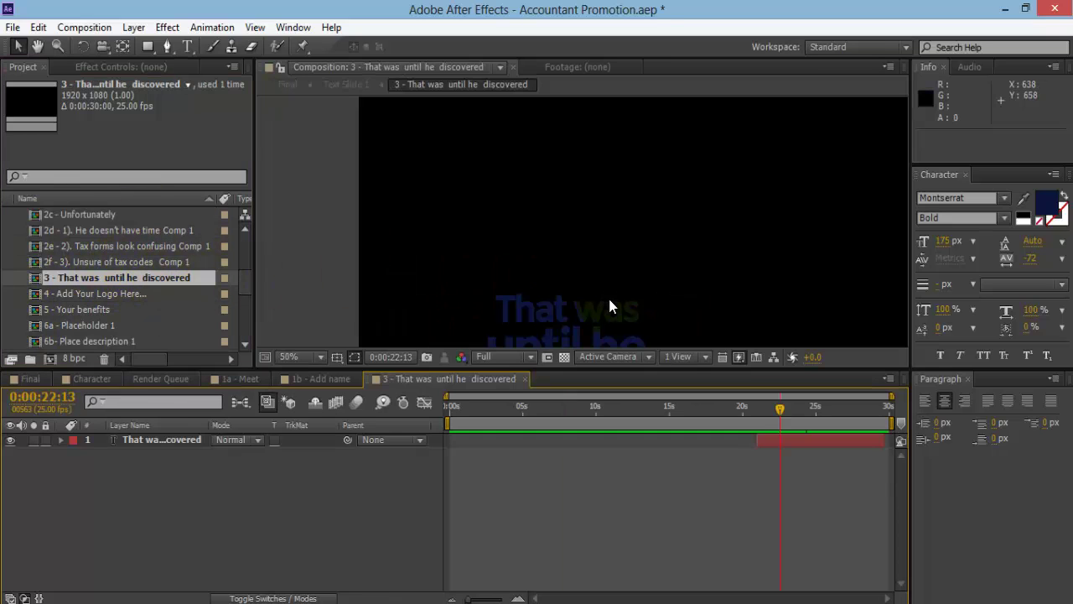
Insert an 's' before 'he' so the title reads 'That was until she discovered', then return to Final.
key(h)
mouse_move(606, 339)
mouse_down()
mouse_move(623, 286)
mouse_move(616, 233)
mouse_up()
click(187, 46)
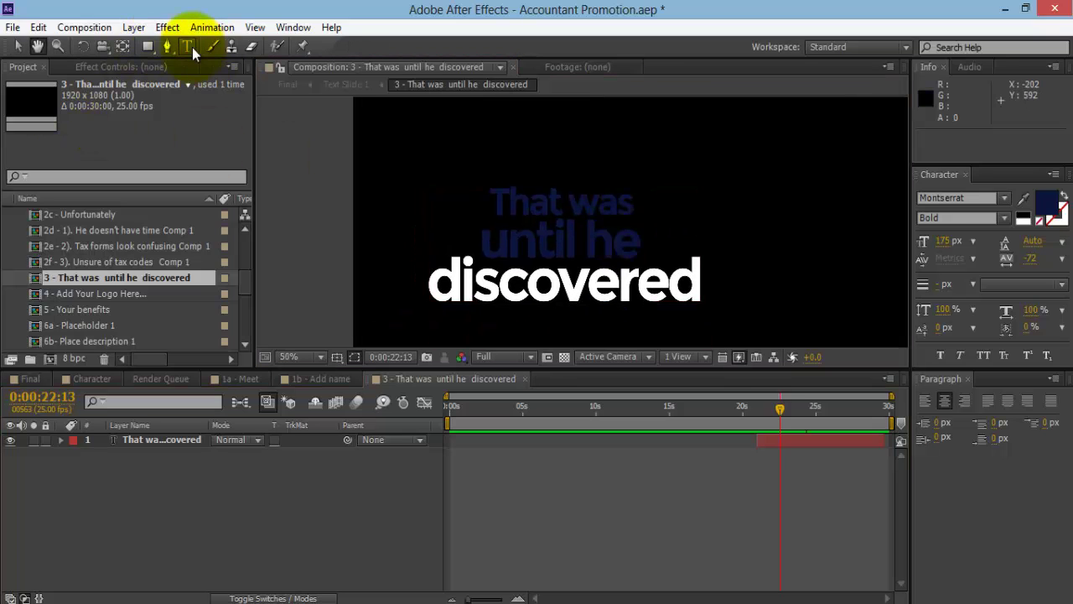
click(603, 242)
text(s)
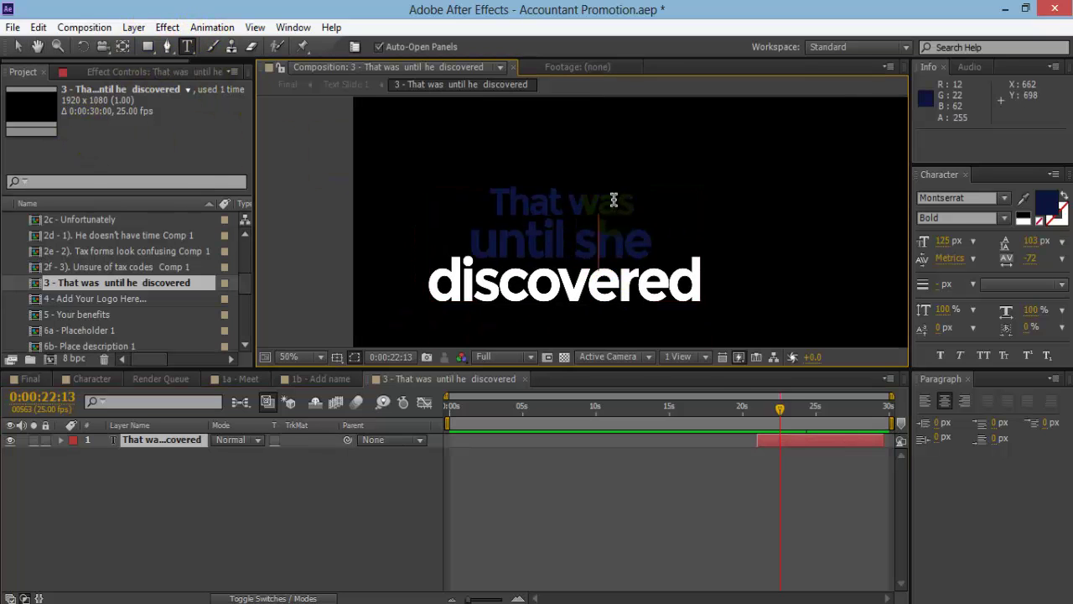
click(28, 378)
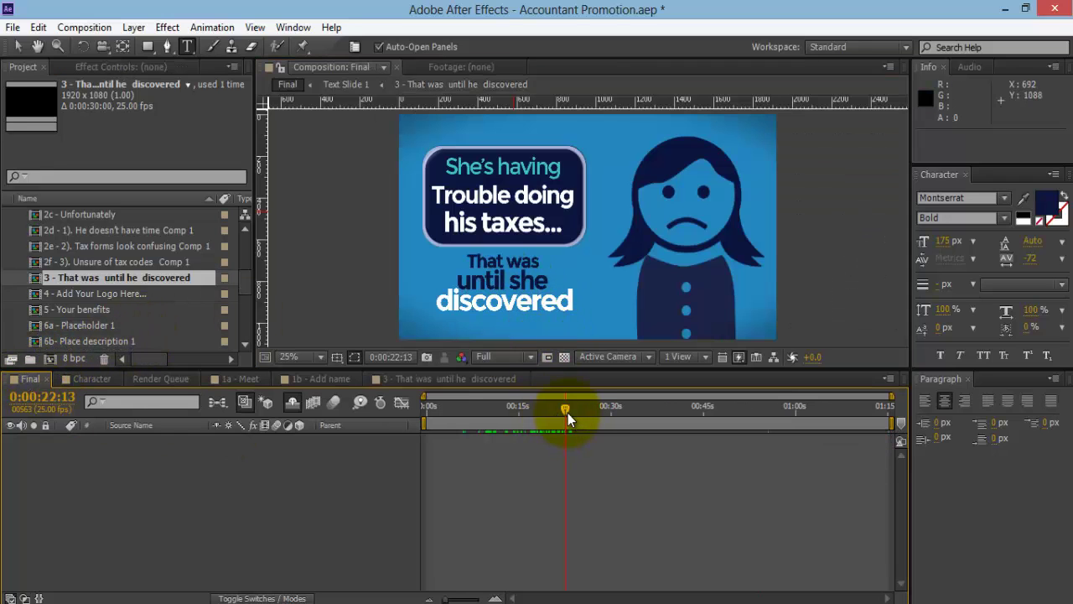
With the Selection tool active, open the '4 - Add Your Logo Here...' composition.
drag(567, 413, 584, 413)
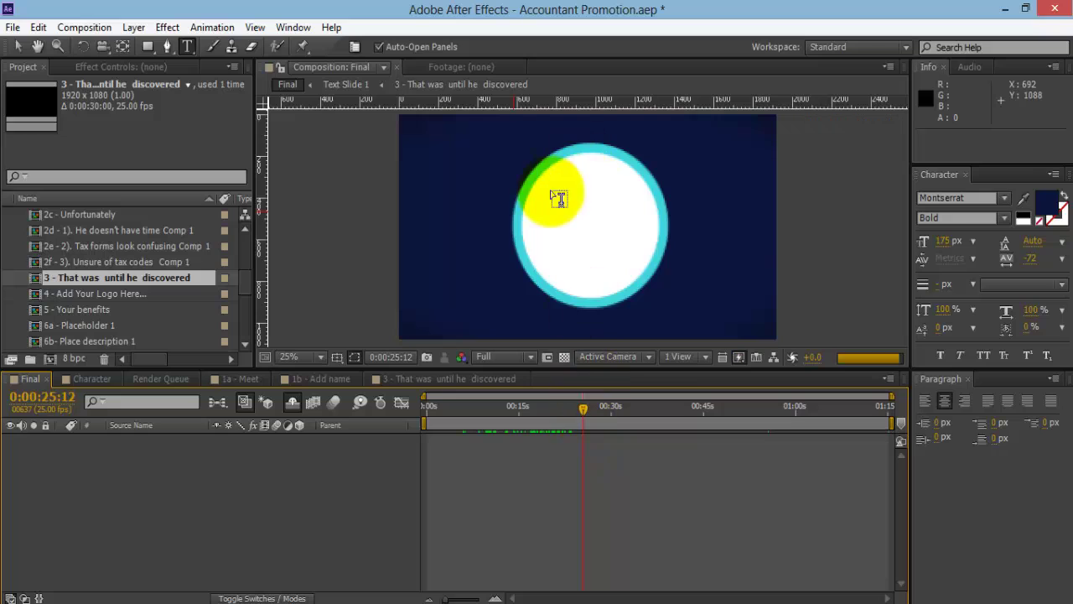
key(v)
scroll(67, 252, up, 5)
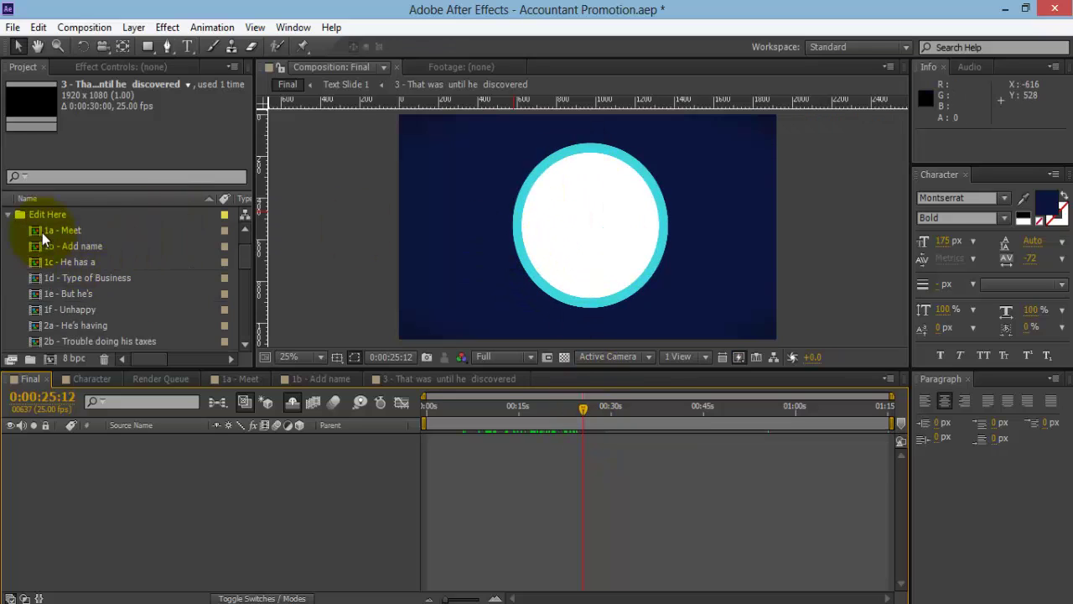
scroll(96, 280, down, 5)
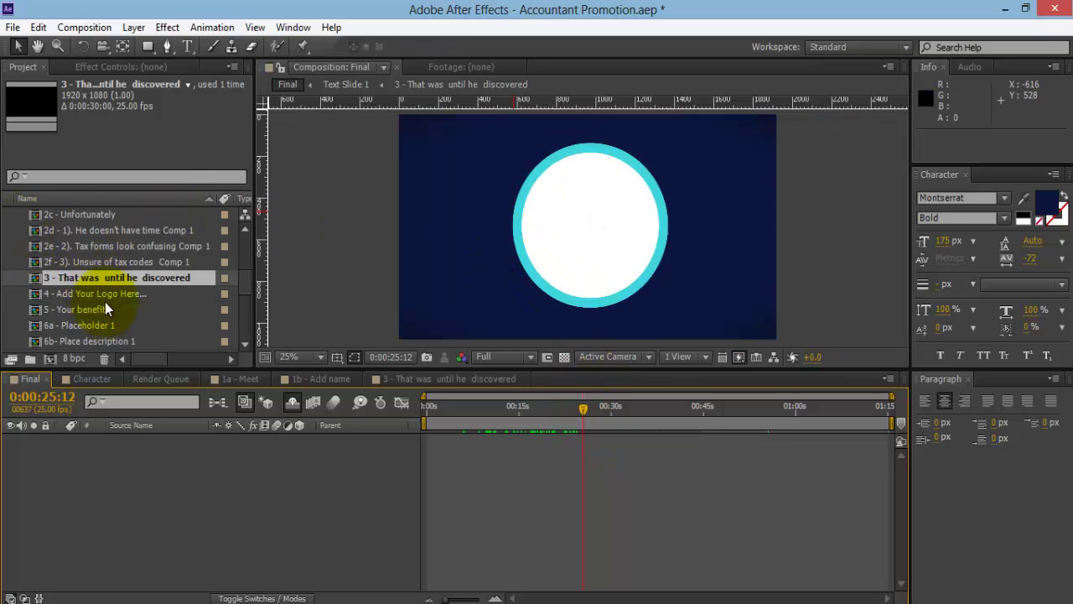
click(108, 294)
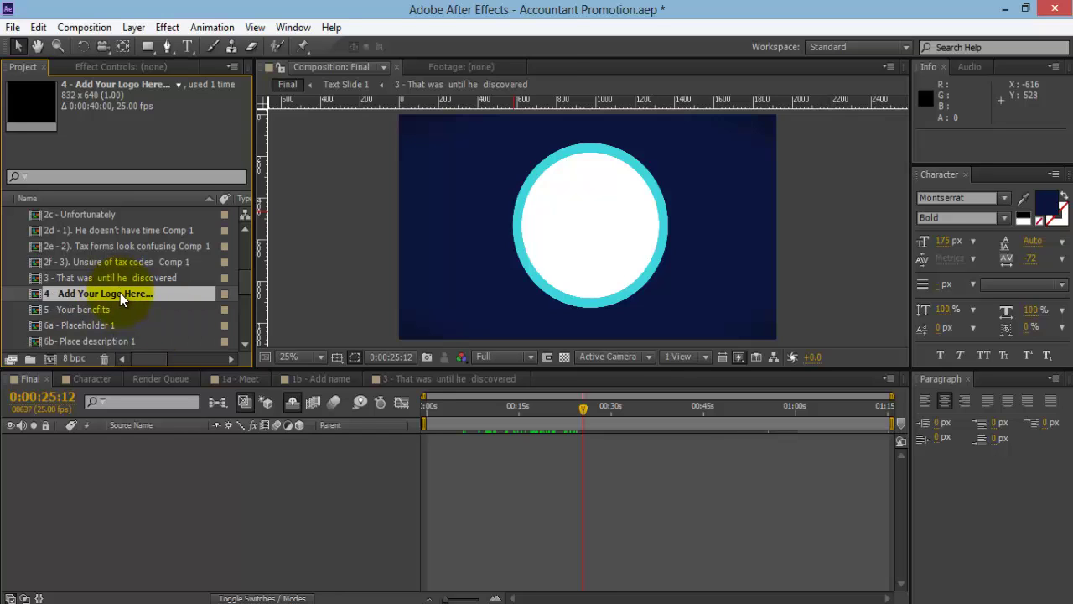
double_click(121, 293)
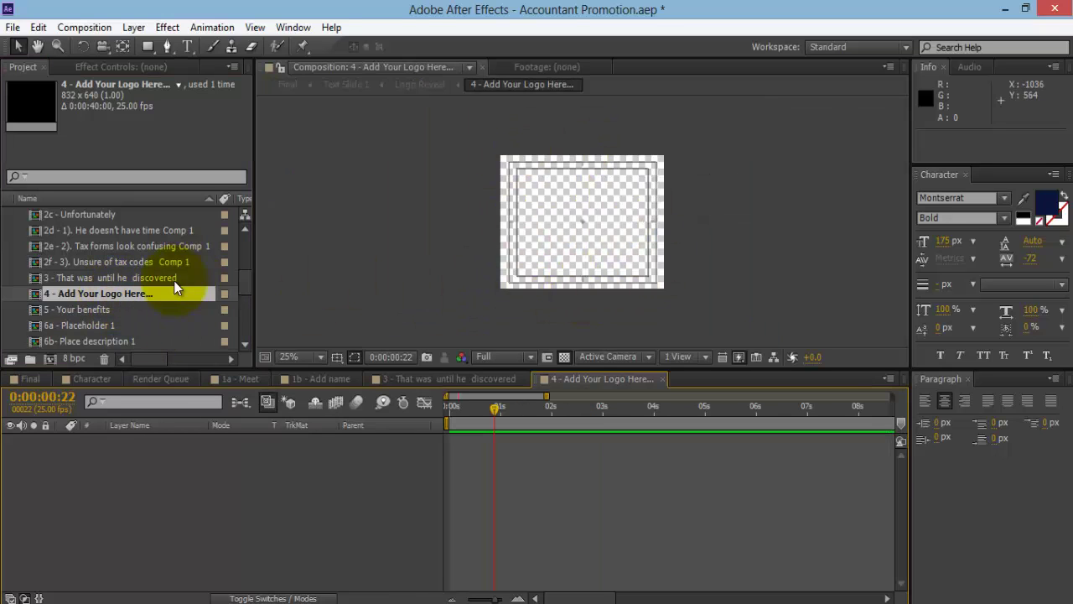
scroll(48, 256, up, 6)
Import oceans.jpg from the Oceans design folder into the project.
click(8, 247)
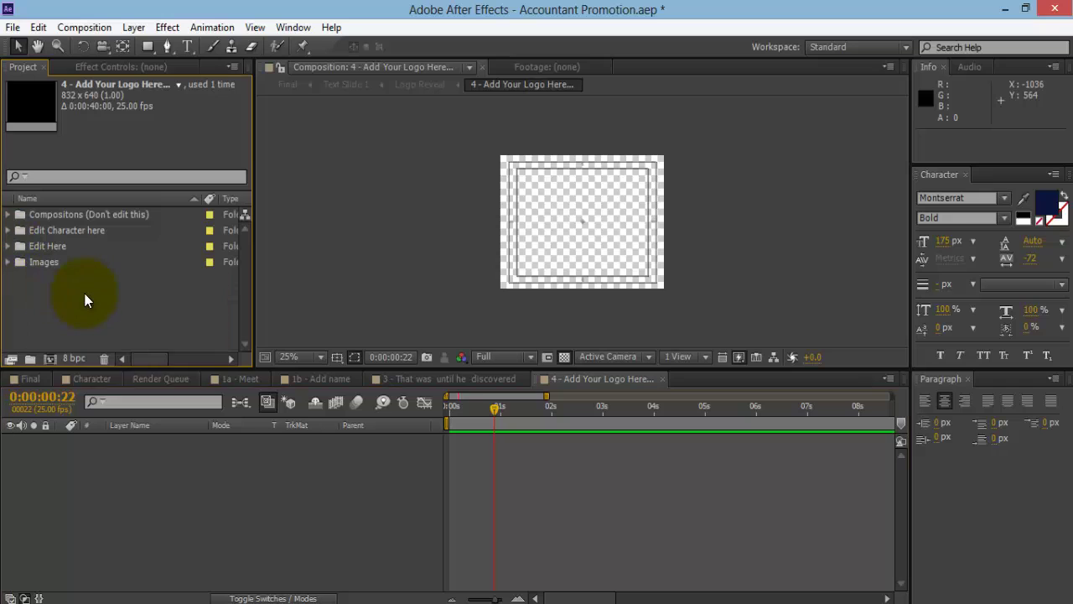
right_click(85, 296)
click(48, 290)
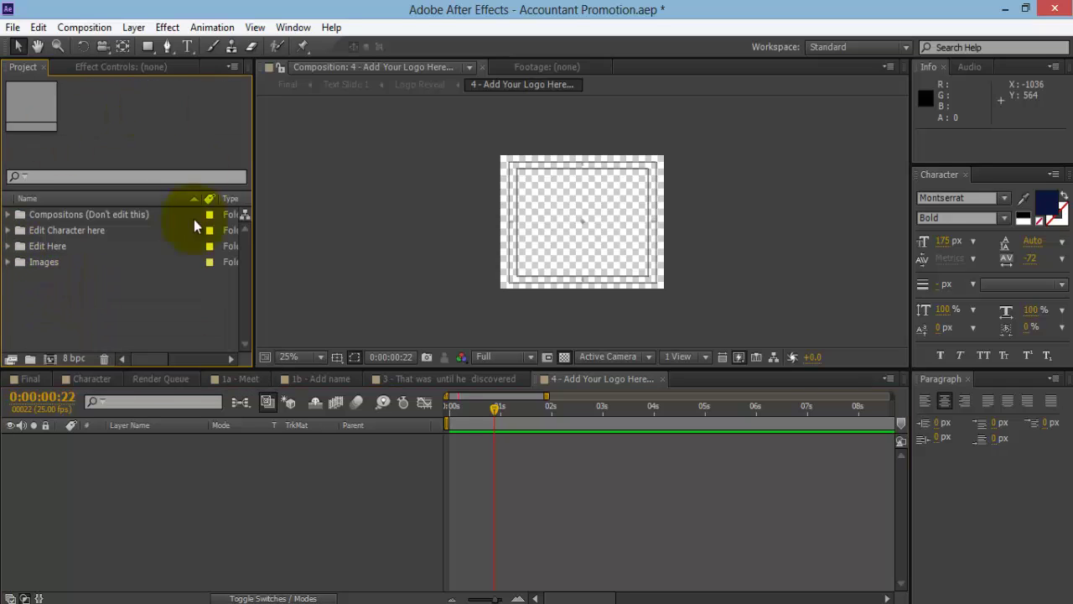
right_click(91, 283)
mouse_move(227, 348)
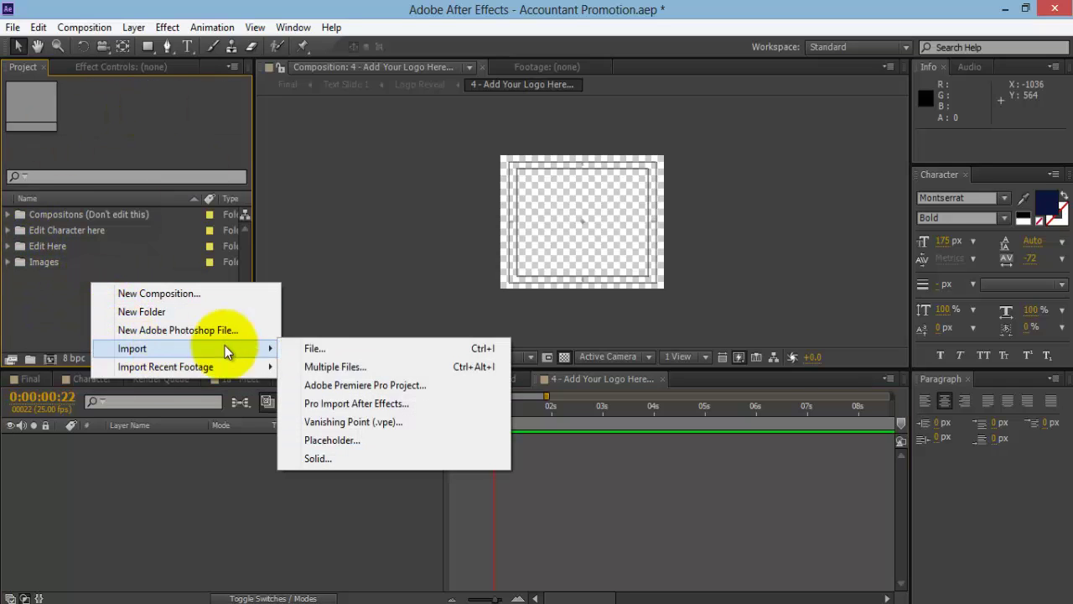
click(323, 347)
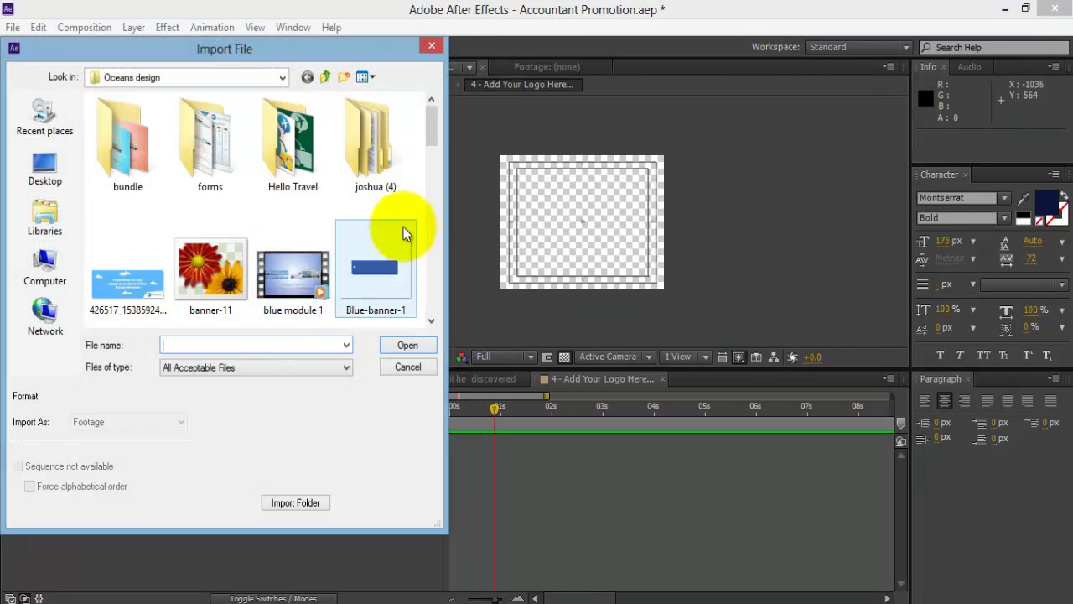
drag(432, 125, 437, 203)
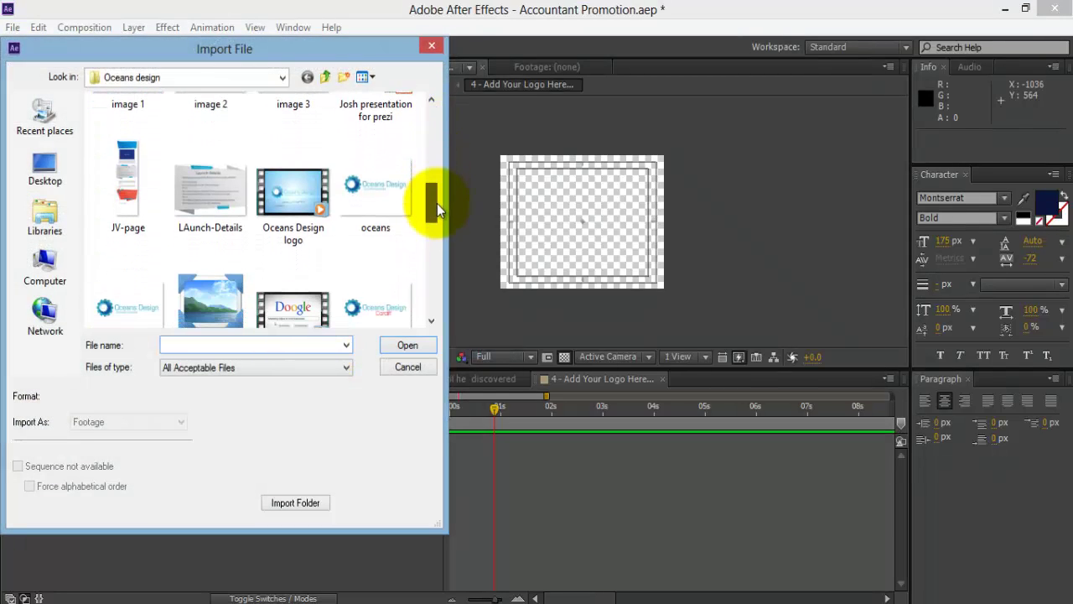
click(410, 199)
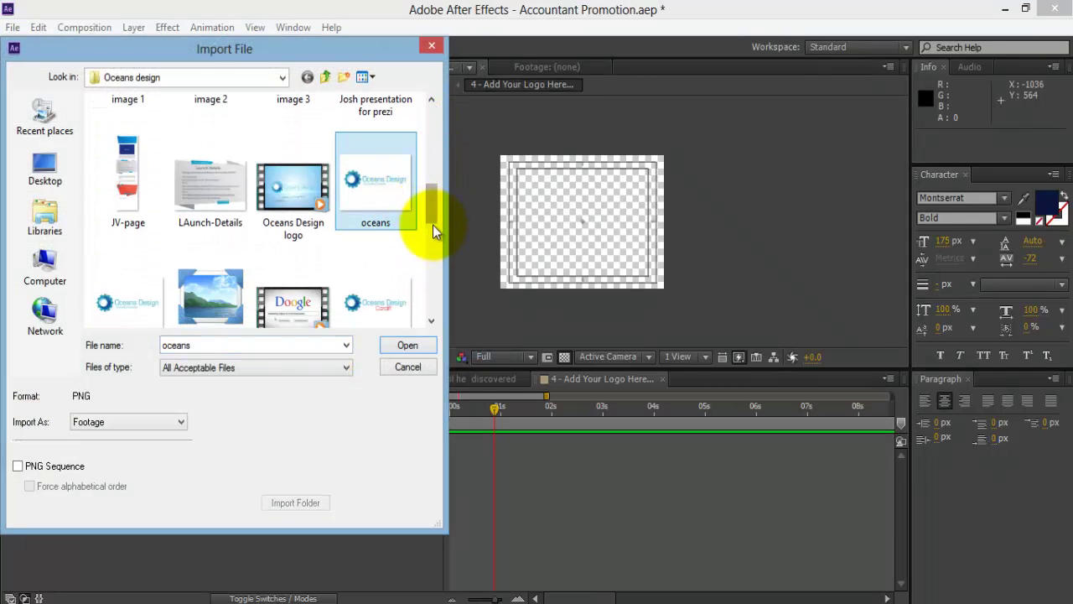
double_click(377, 177)
Bring up Import > File again from the Project panel's context menu.
right_click(88, 278)
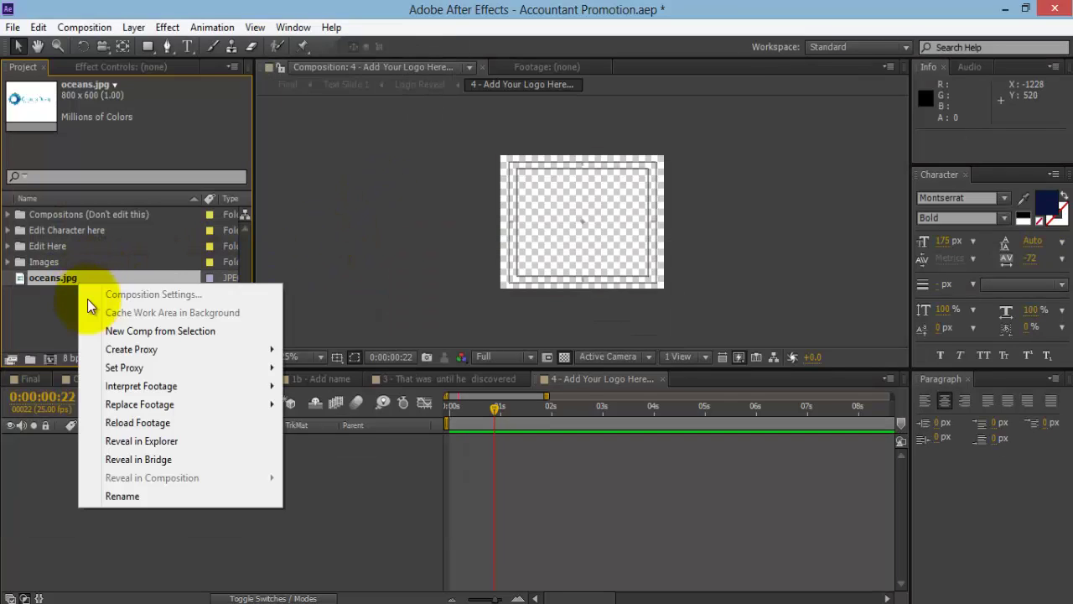
right_click(58, 306)
mouse_move(109, 369)
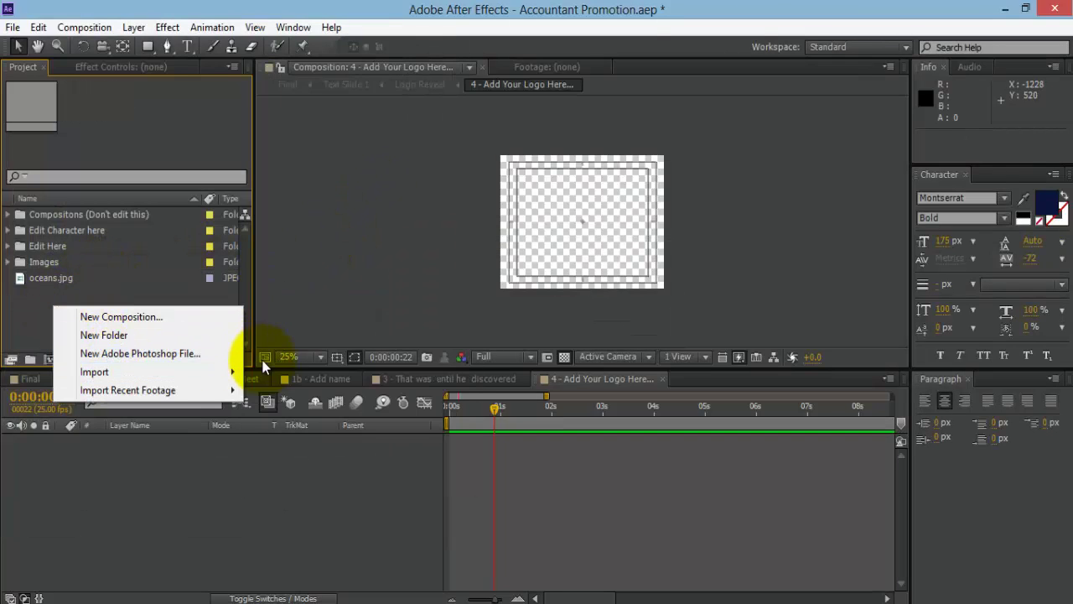
click(104, 302)
right_click(104, 303)
mouse_move(167, 368)
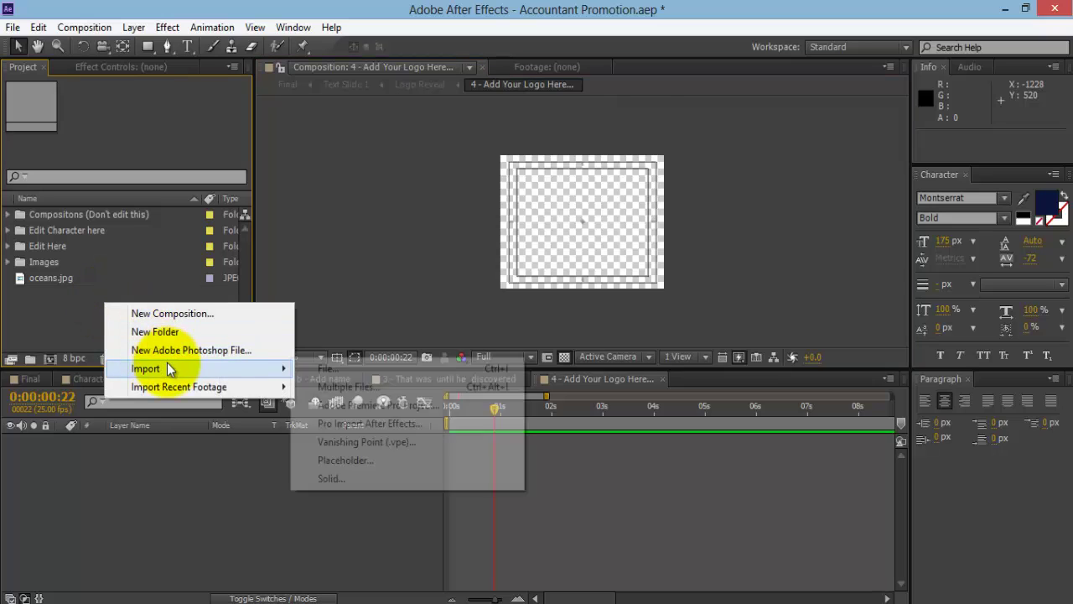
click(379, 367)
Browse the Oceans design folder and select the oceans PNG logo file.
click(344, 302)
scroll(342, 306, down, 5)
scroll(348, 302, up, 3)
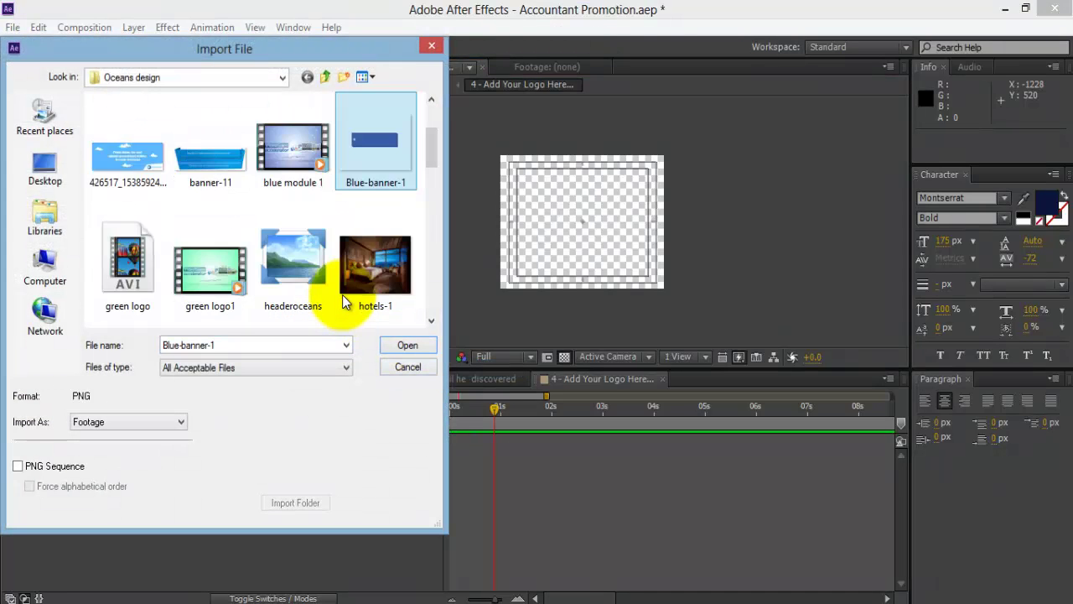
scroll(354, 299, down, 3)
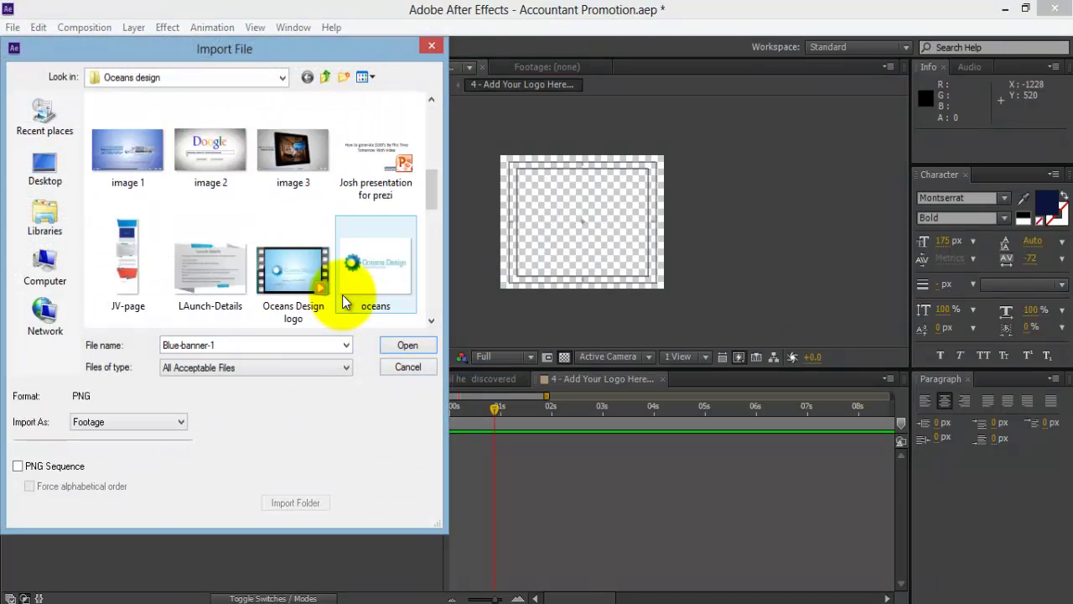
click(404, 264)
scroll(395, 268, down, 1)
scroll(175, 187, down, 2)
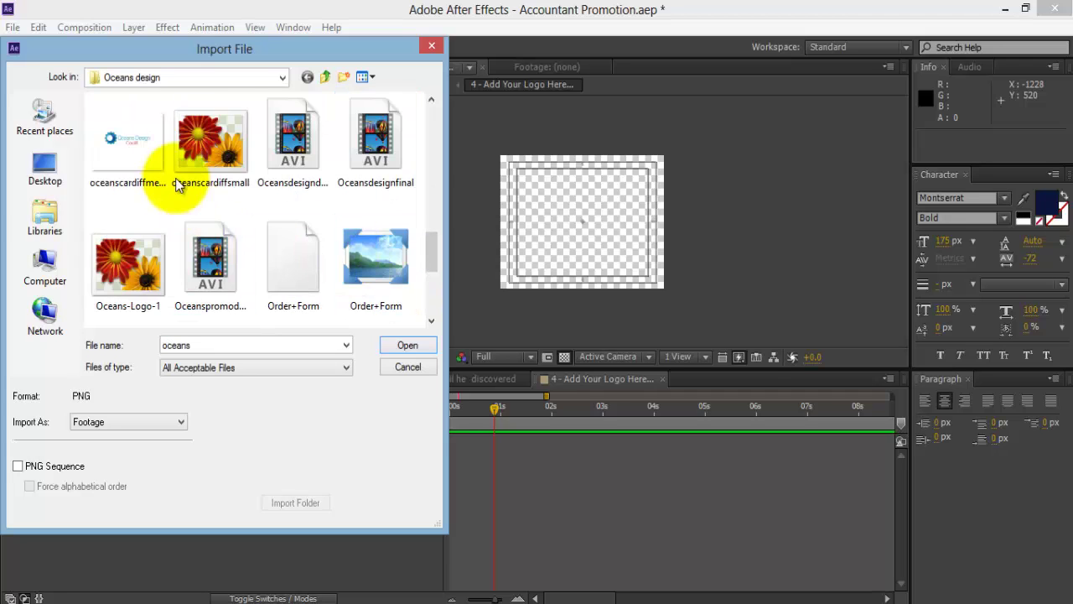
scroll(132, 216, up, 2)
click(134, 153)
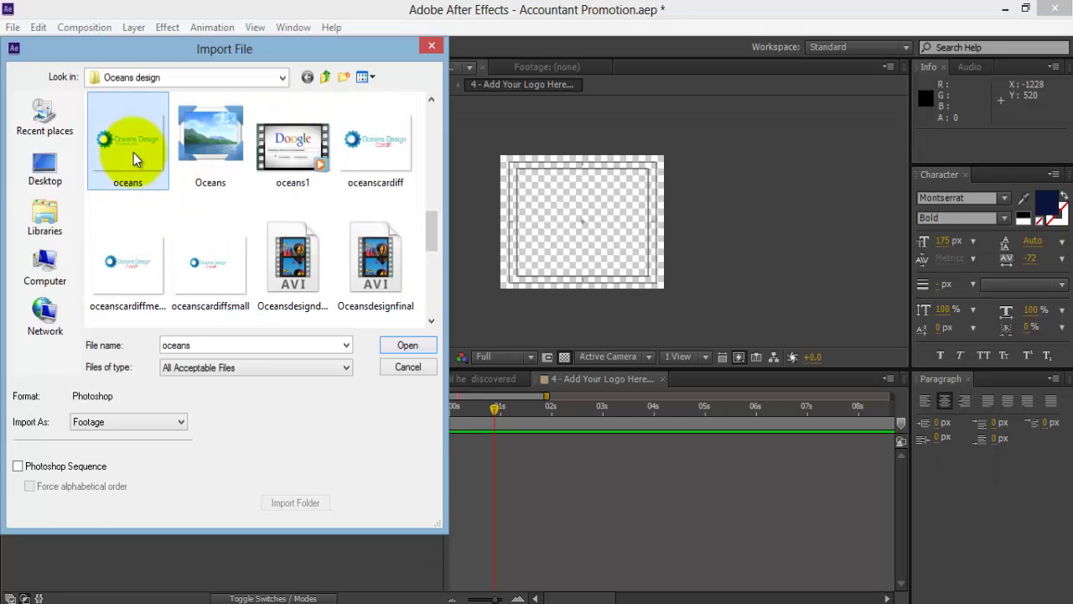
Import oceans.png and place it in the logo composition, moved and scaled to fit the frame.
double_click(133, 153)
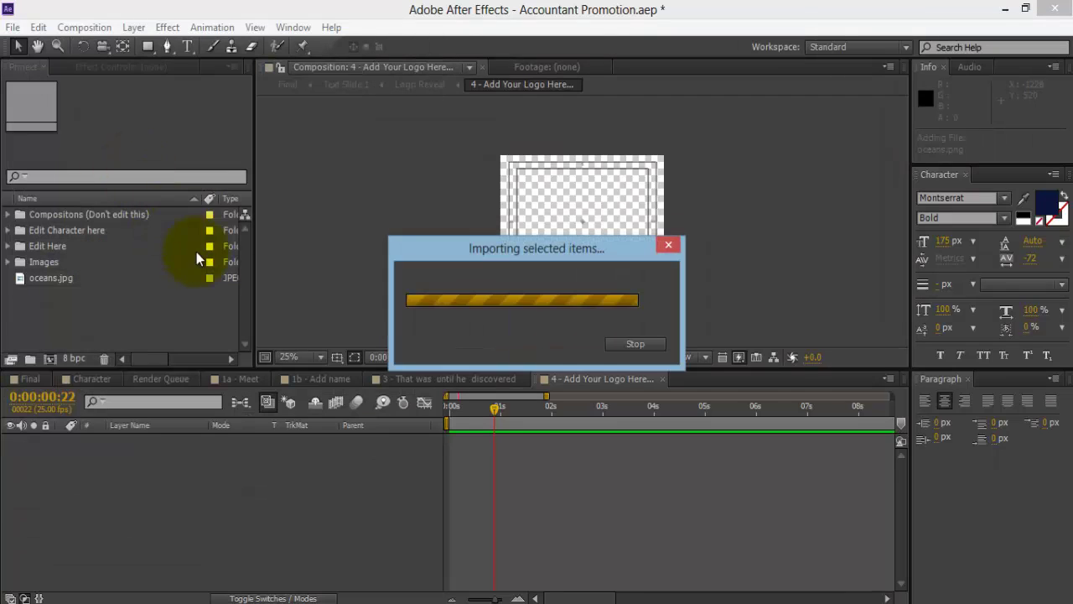
drag(130, 440, 579, 219)
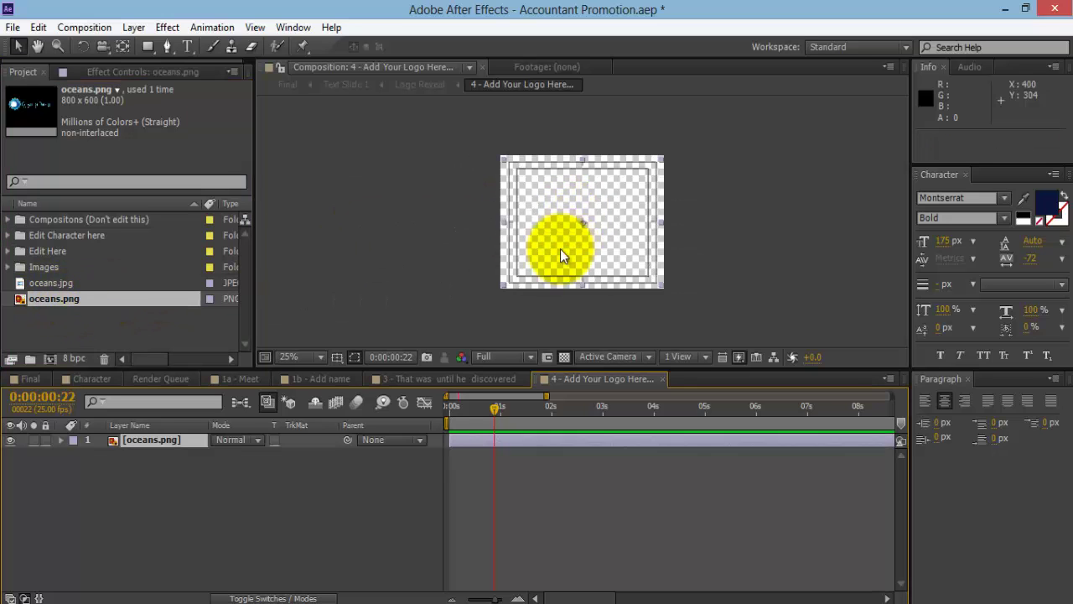
scroll(617, 241, up, 2)
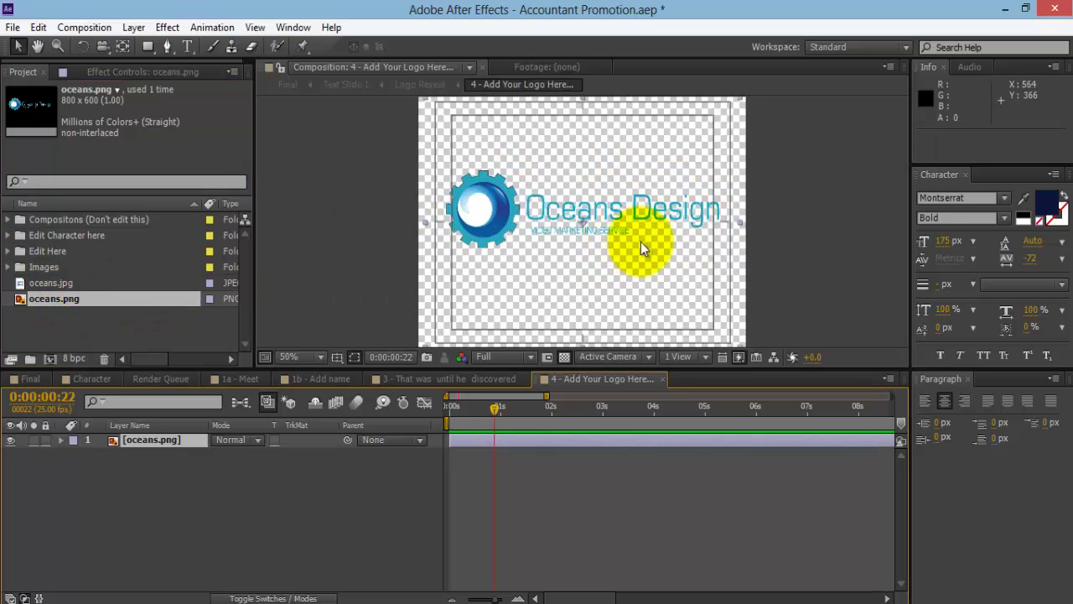
drag(634, 264, 628, 284)
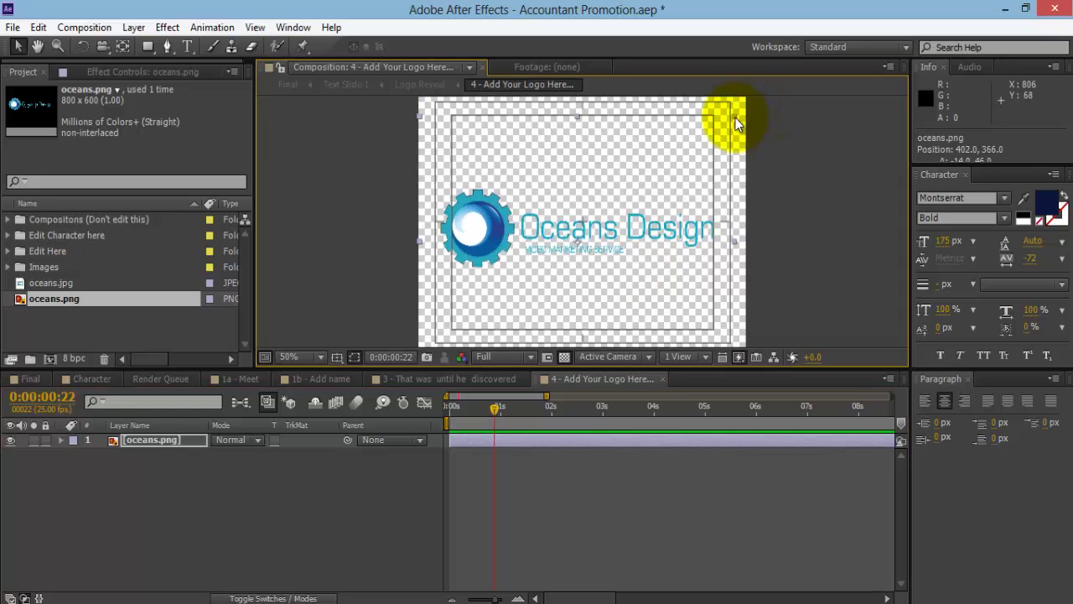
mouse_move(734, 118)
mouse_down()
mouse_move(726, 138)
mouse_move(743, 112)
mouse_move(742, 136)
mouse_up()
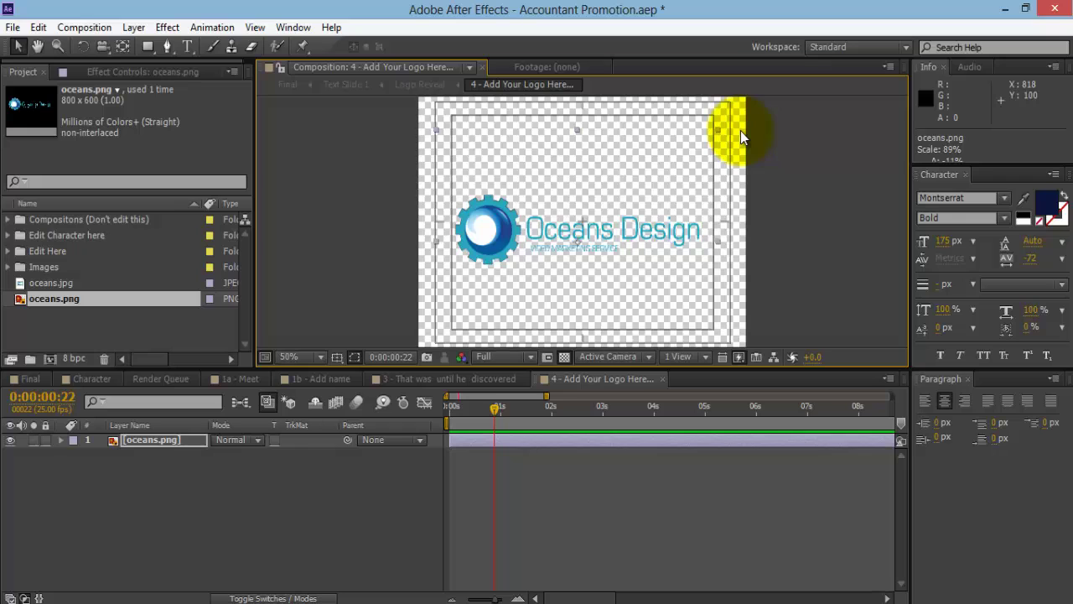
click(38, 378)
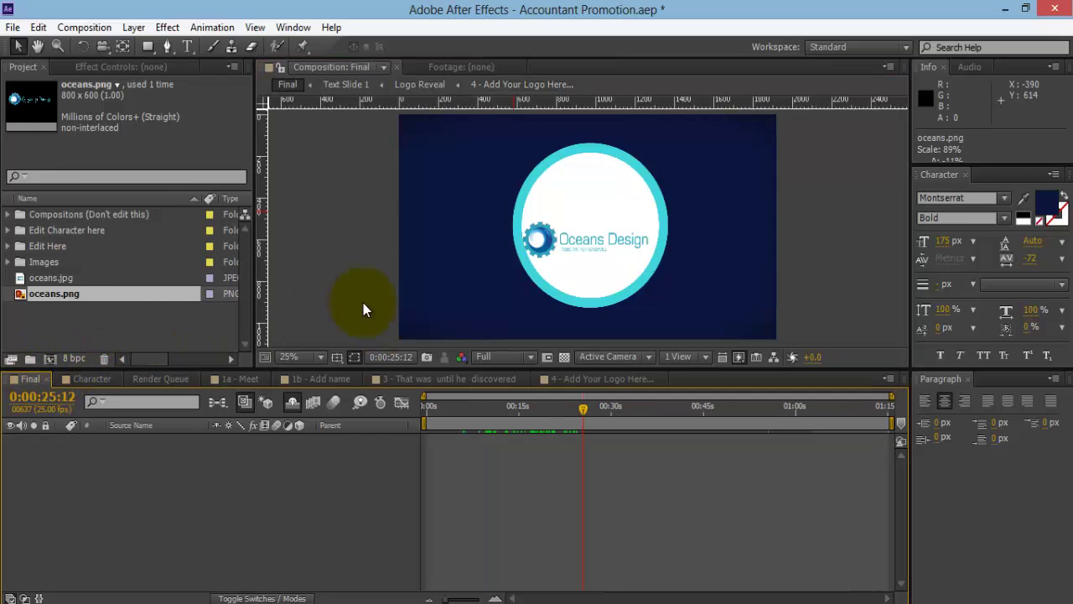
Adjust the logo's vertical position, checking the result inside the circle in Final.
click(590, 378)
drag(598, 261, 610, 199)
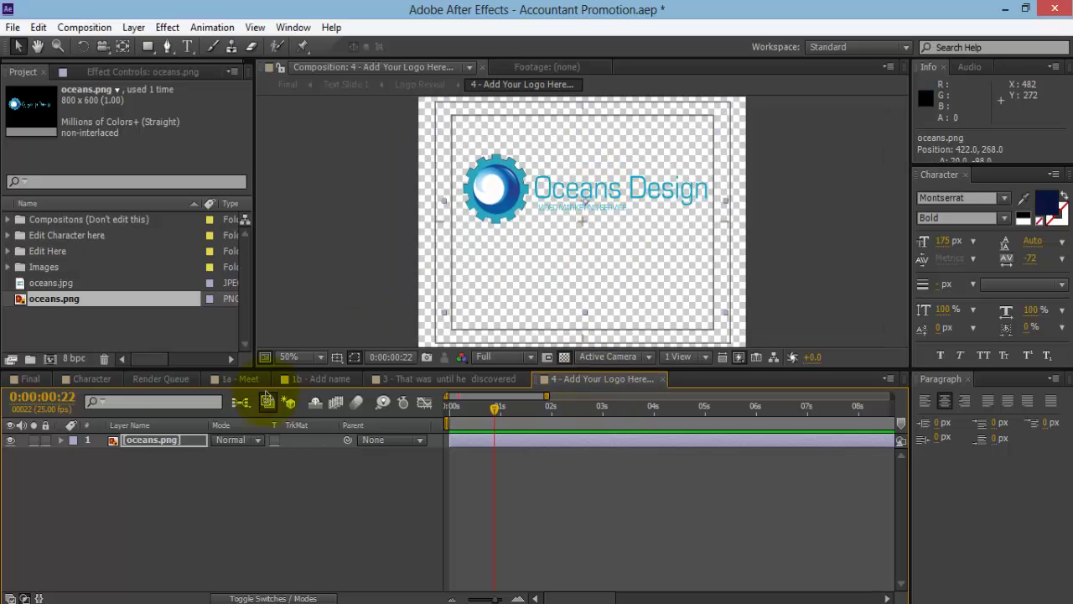
click(35, 381)
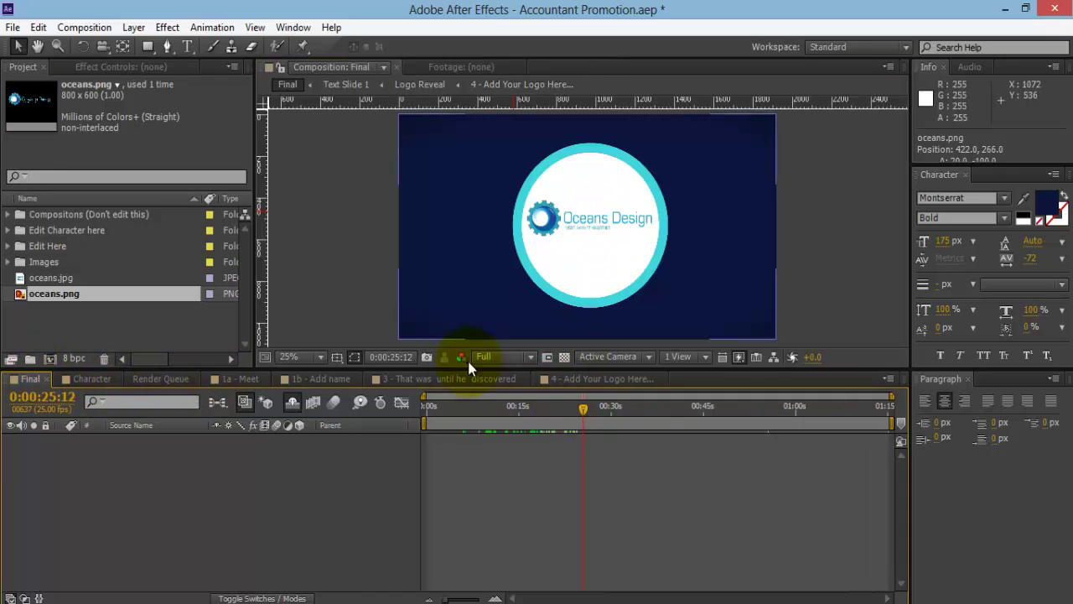
click(548, 378)
drag(610, 213, 609, 224)
click(21, 376)
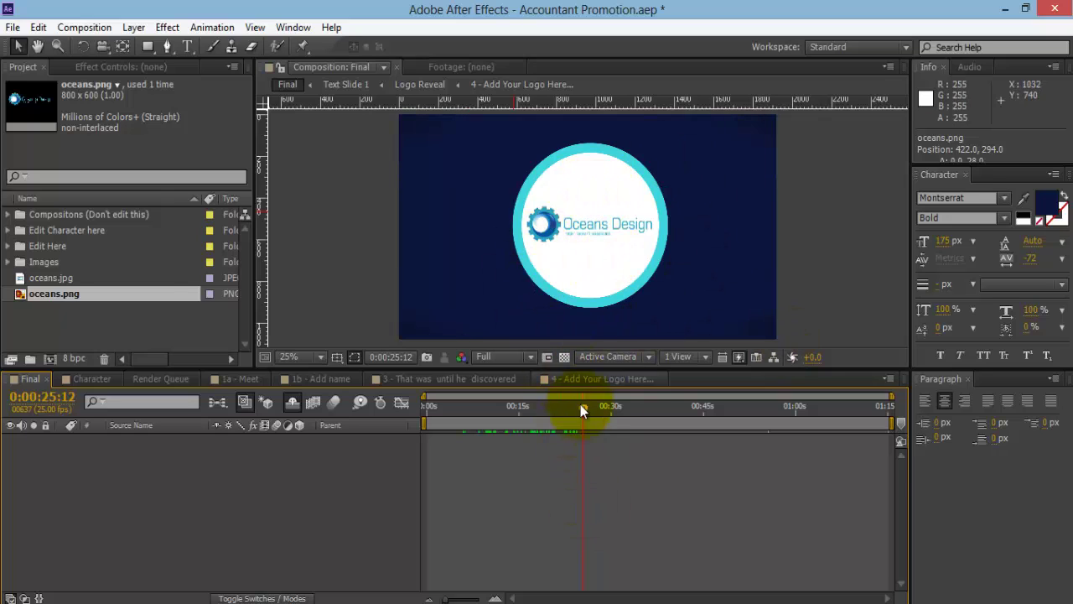
Scrub the Final timeline to 0:00:33:00, the benefits checklist slide.
drag(584, 419, 596, 421)
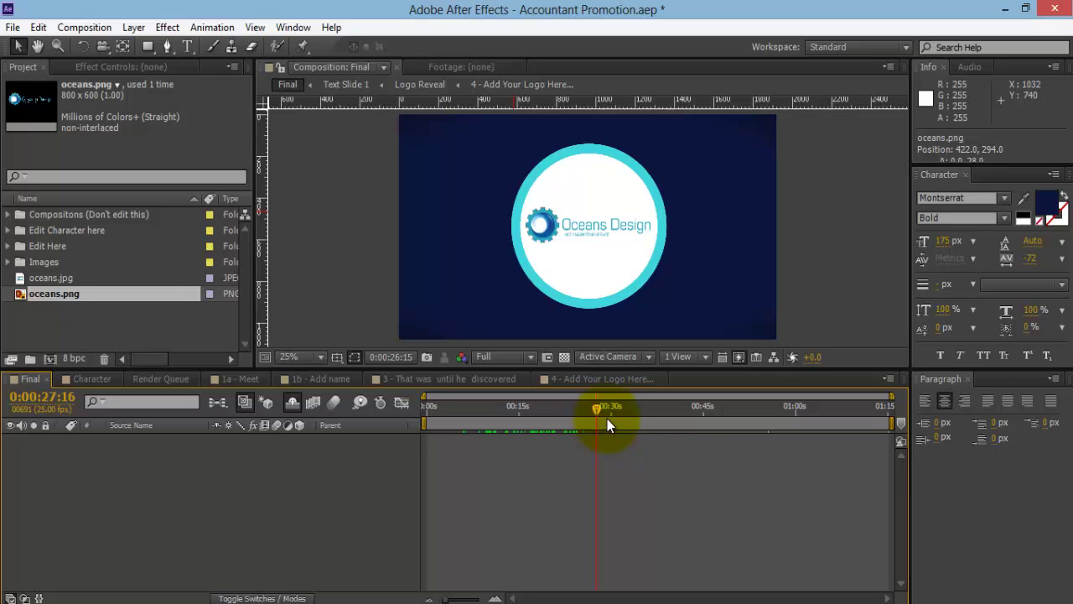
click(609, 411)
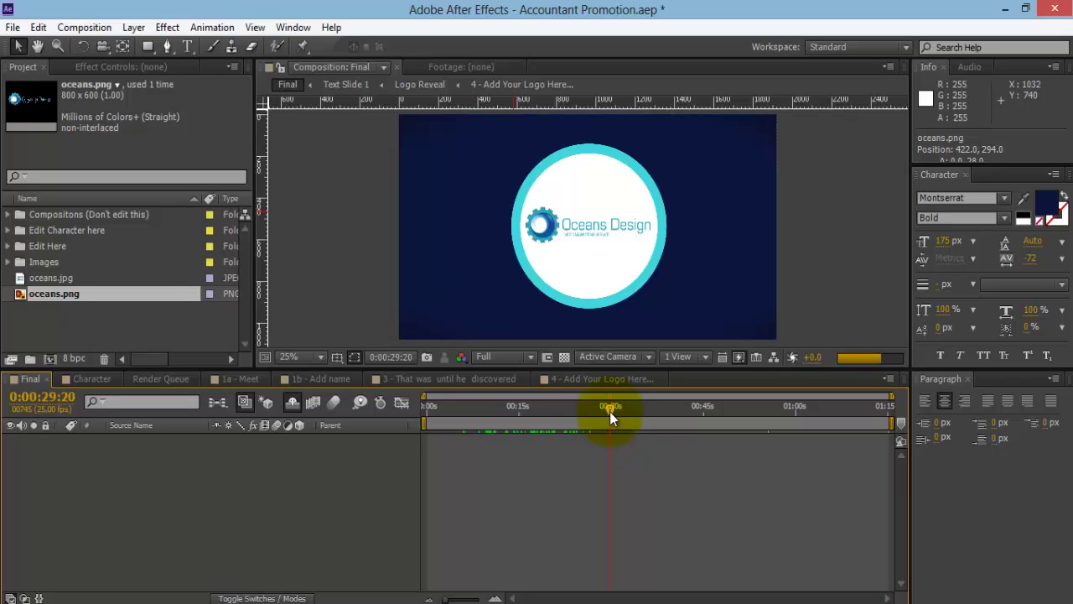
drag(610, 411, 634, 420)
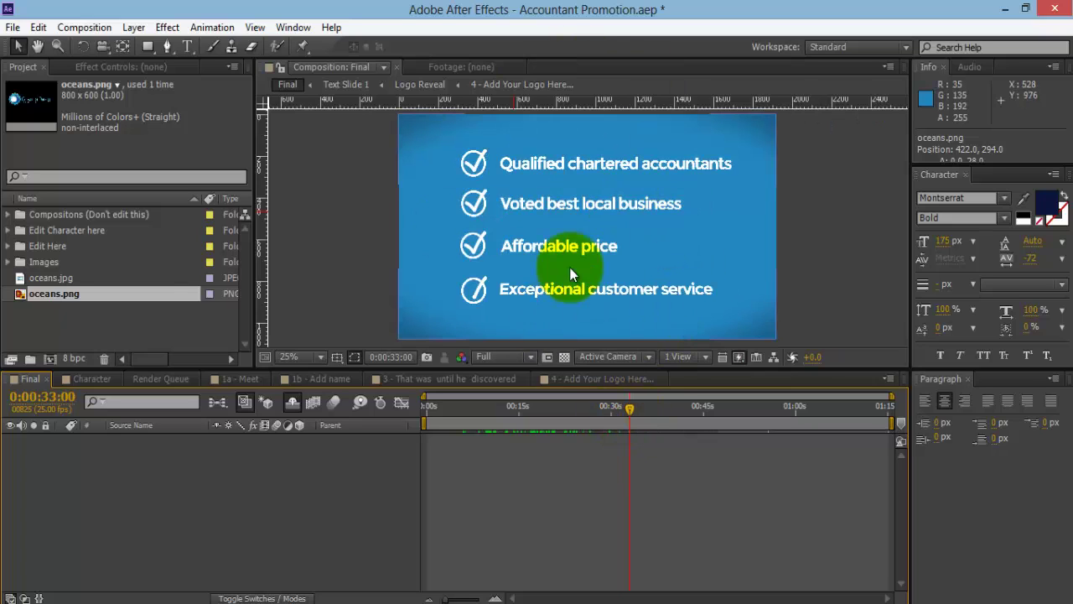
Open the '5 - Your benefits' composition from the Edit Here folder.
click(8, 246)
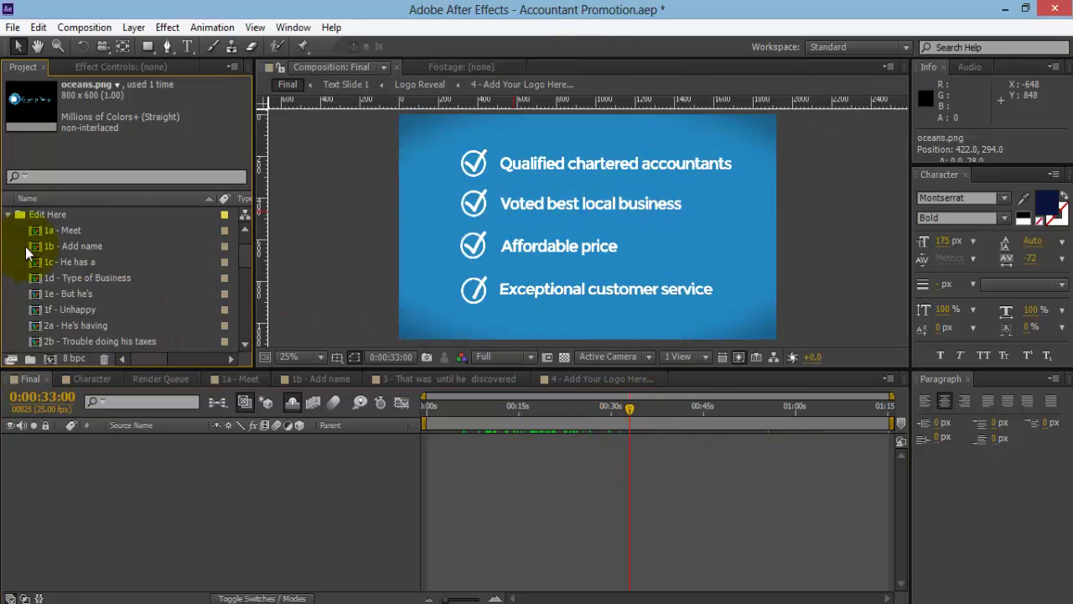
click(48, 213)
scroll(116, 337, down, 5)
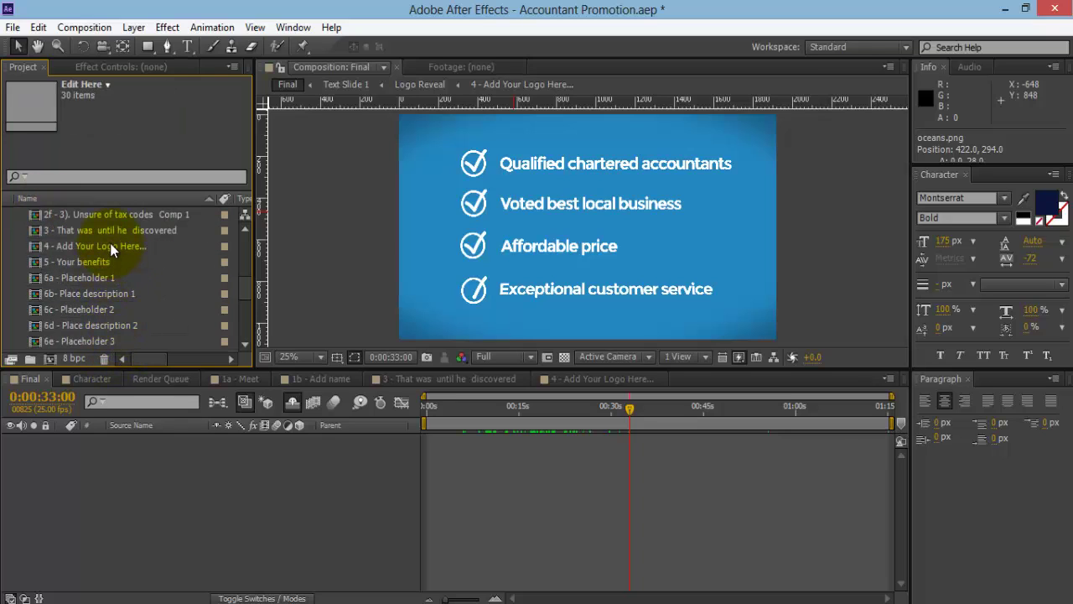
click(97, 263)
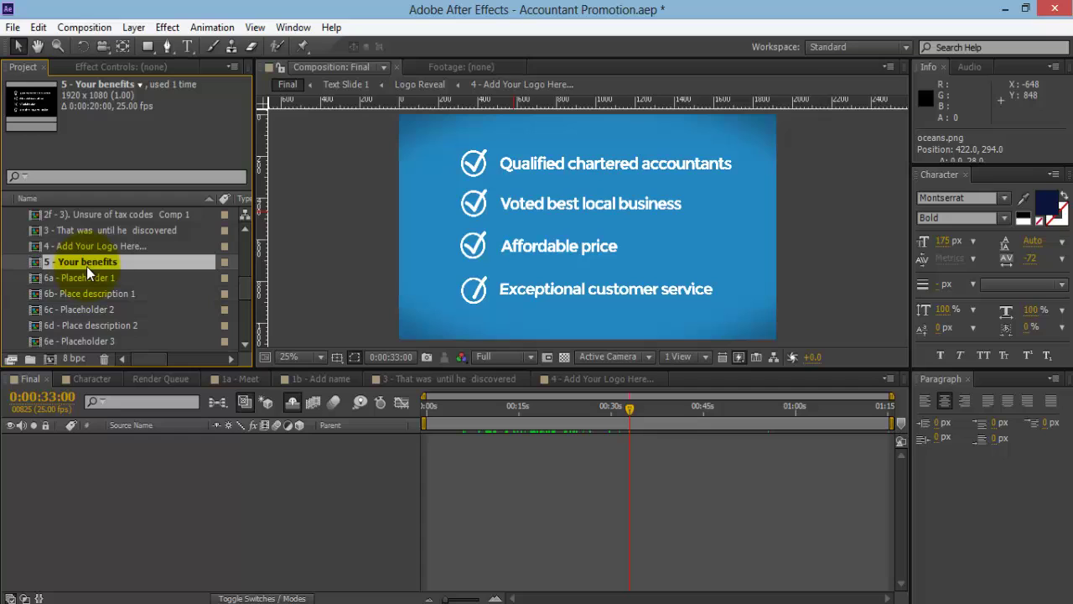
double_click(86, 266)
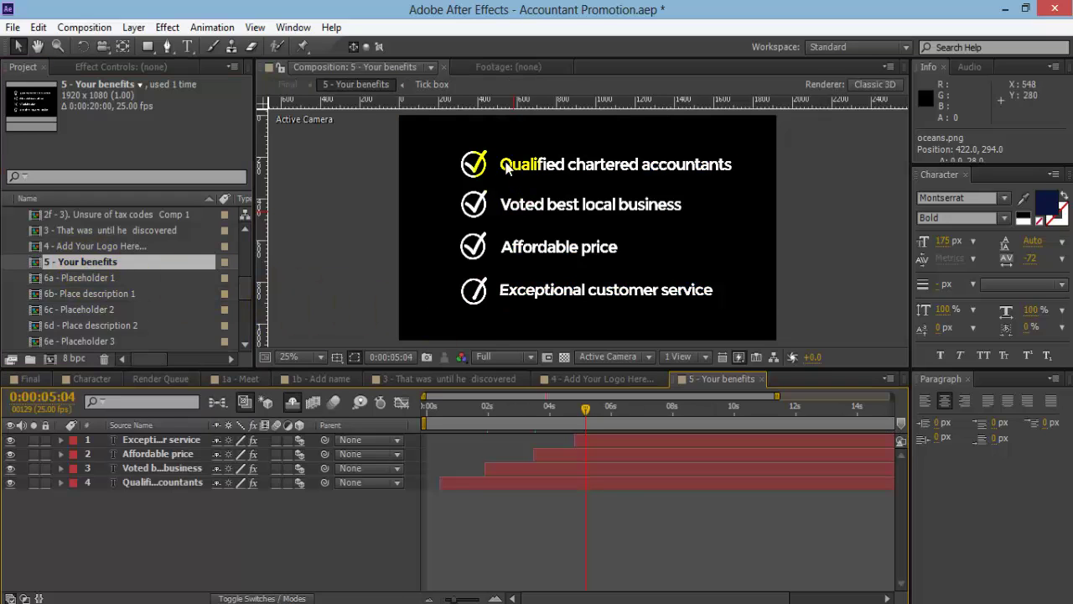
Retype the first line as 'Amazing accountants' and shift it left to align with the others.
click(188, 46)
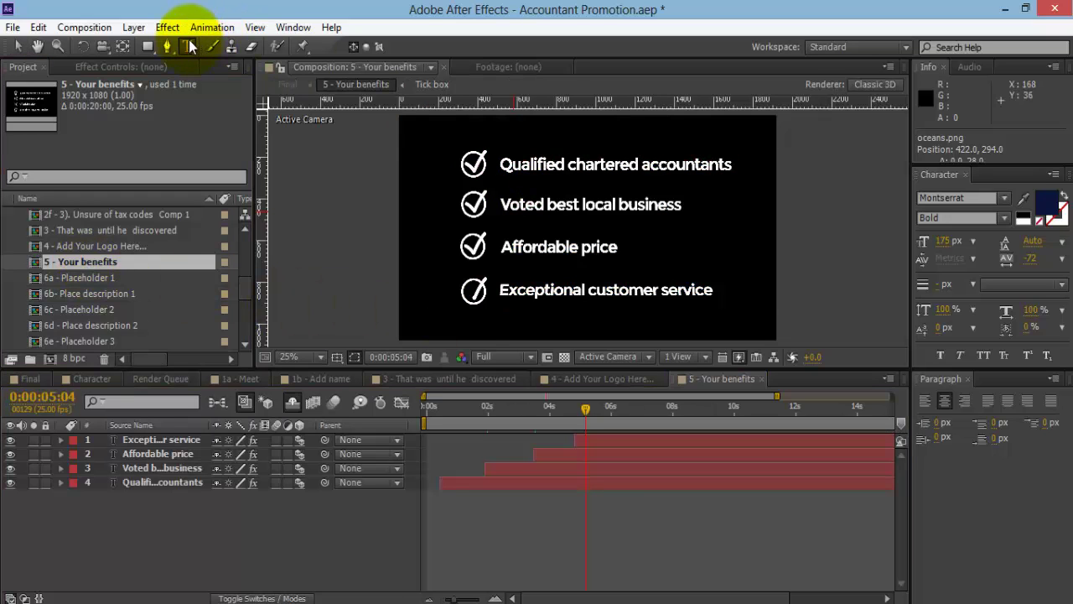
triple_click(542, 164)
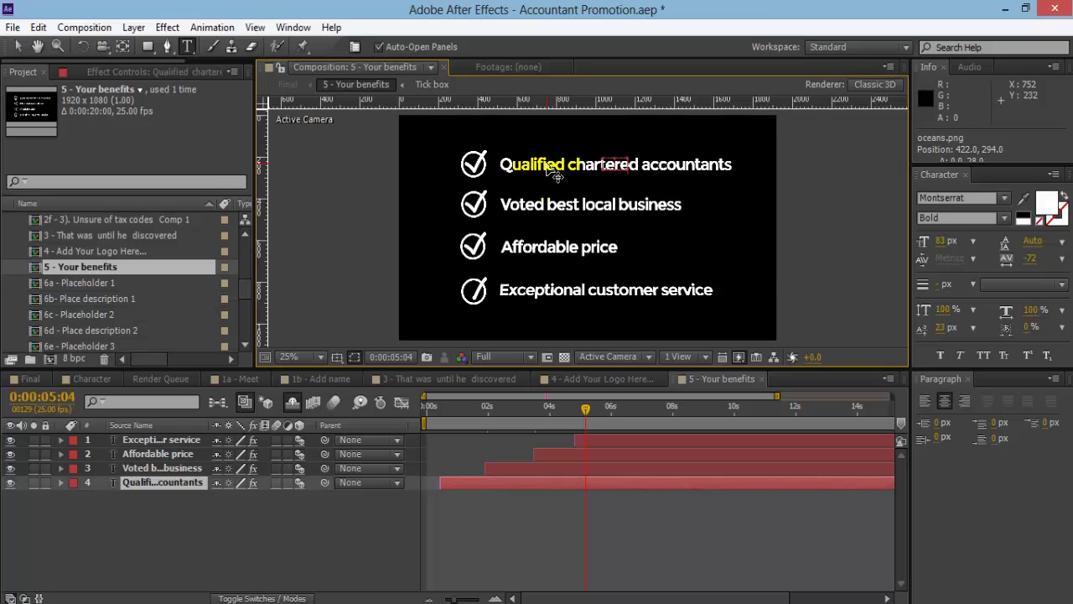
text(AMazing)
key(BackSpace)
key(BackSpace)
key(BackSpace)
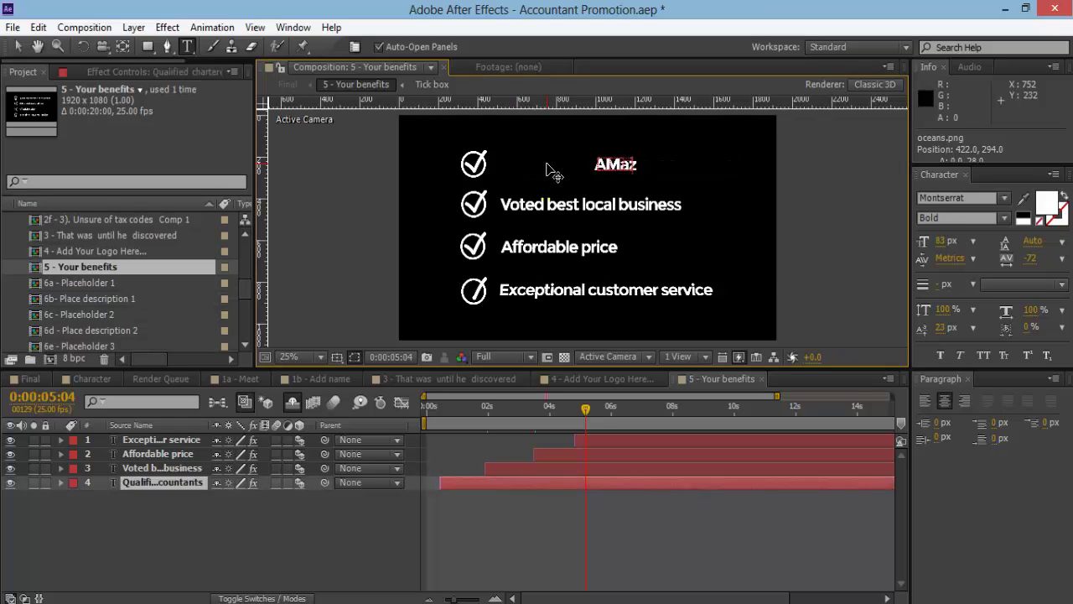
text(mazing a)
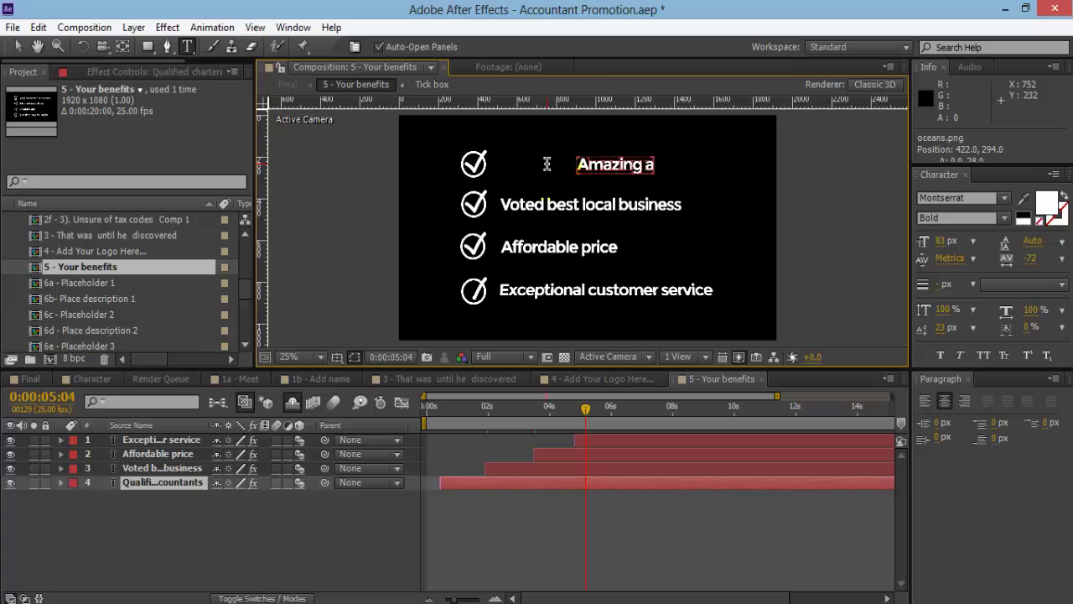
text(ccountants)
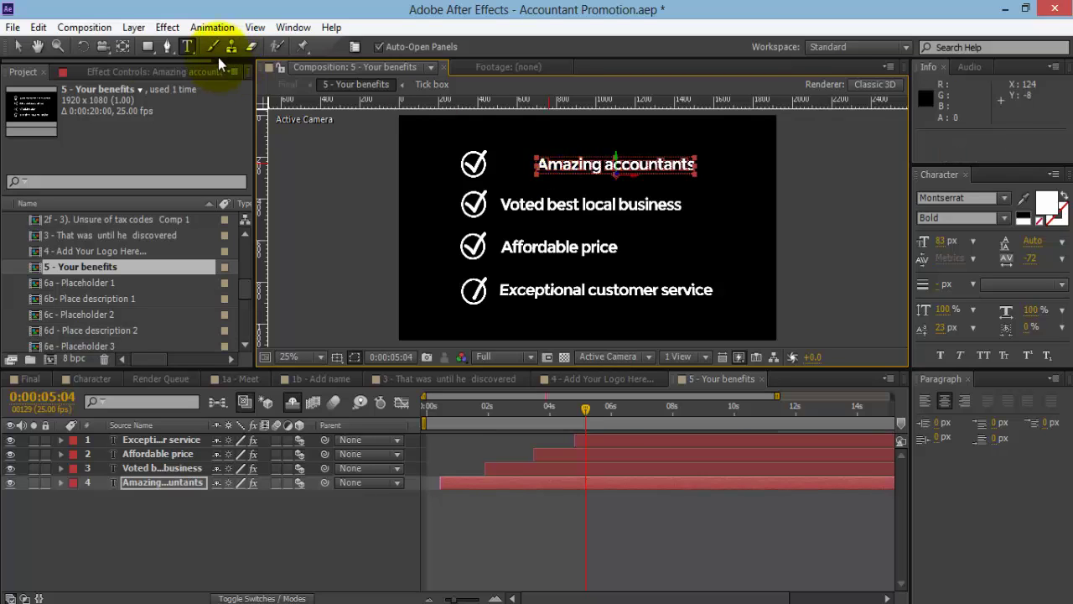
click(22, 46)
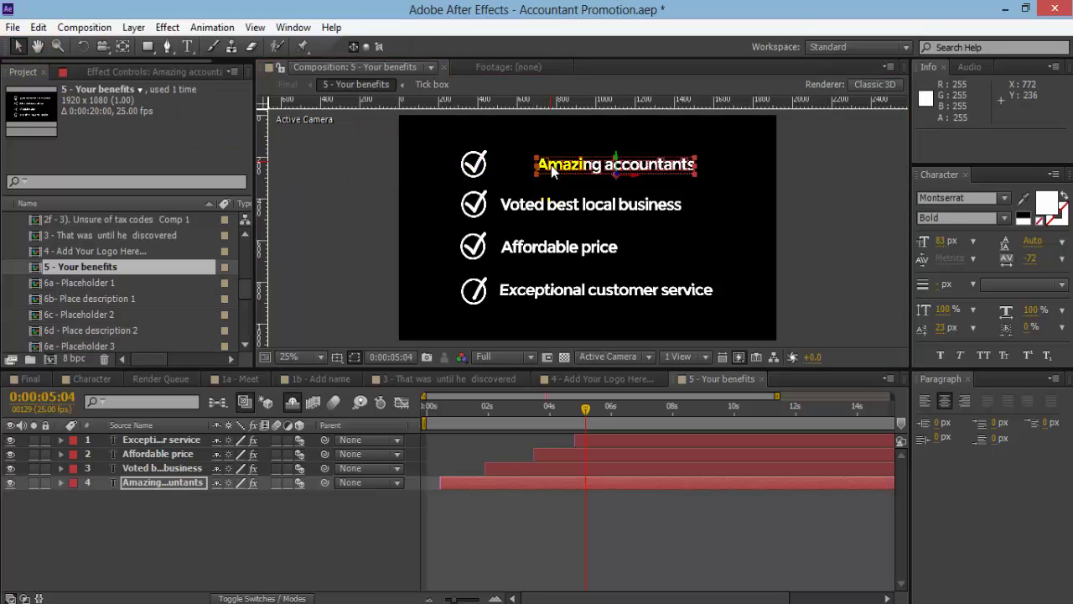
drag(552, 171, 515, 166)
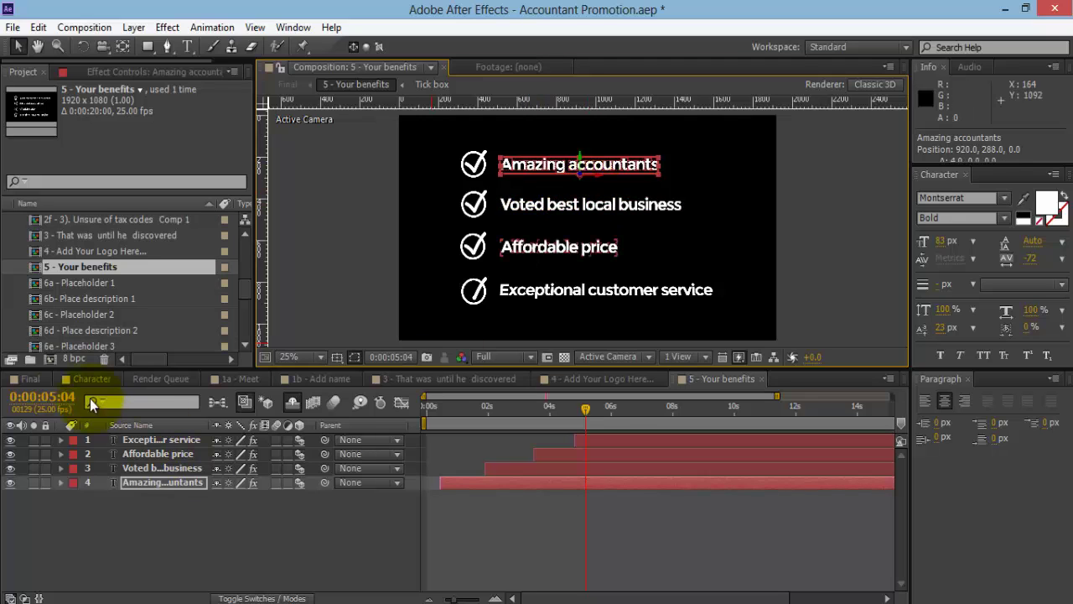
In Final, scrub to 0:00:37:22 where the empty 'Beautiful Location' frame appears.
click(31, 378)
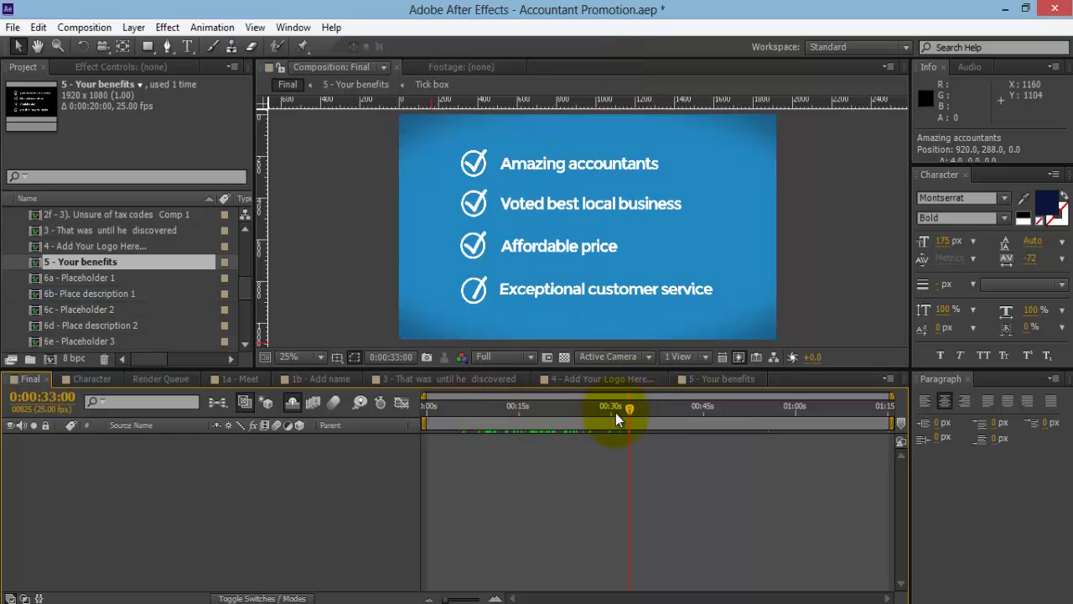
drag(616, 412, 661, 412)
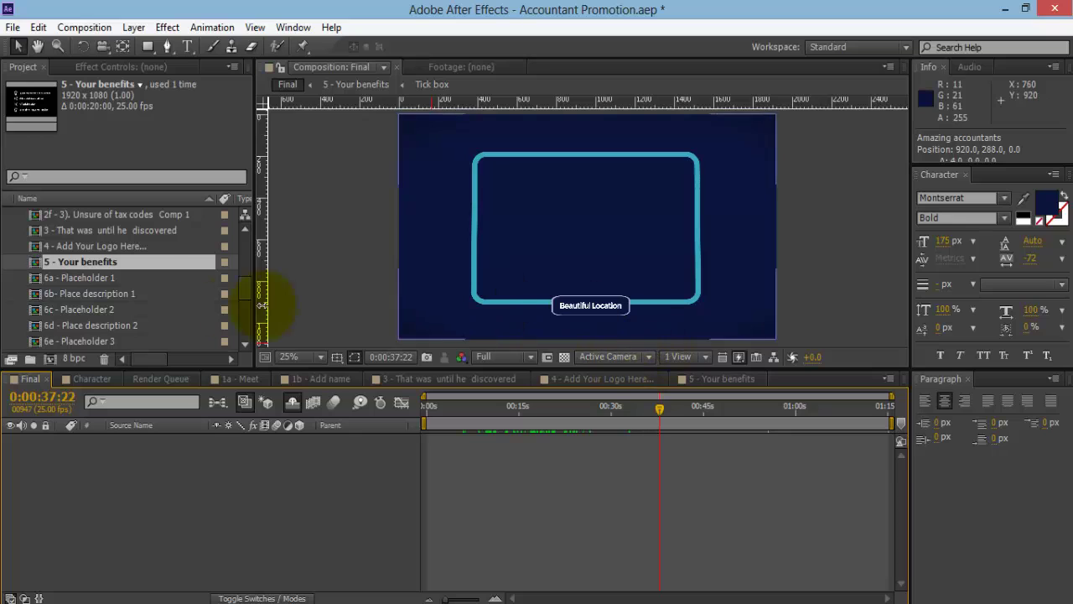
scroll(148, 290, down, 1)
click(103, 233)
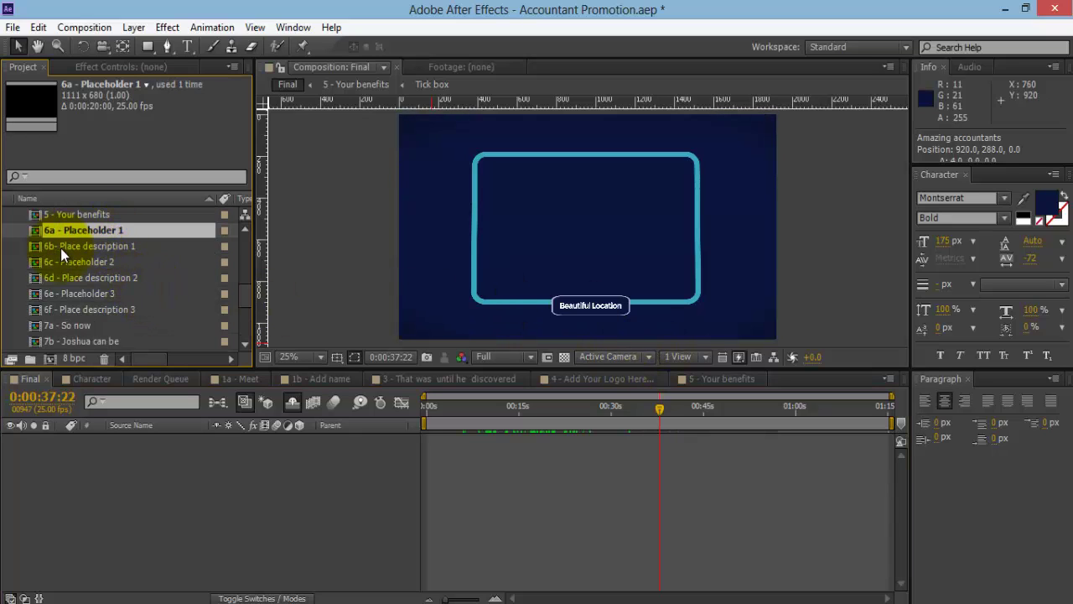
click(132, 262)
click(128, 293)
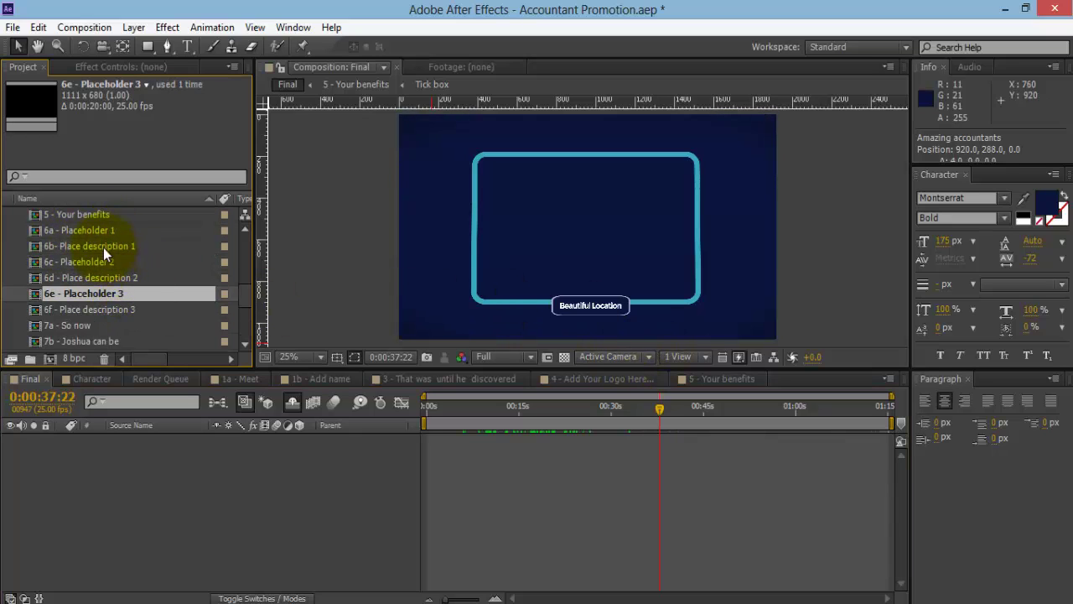
scroll(102, 234, up, 5)
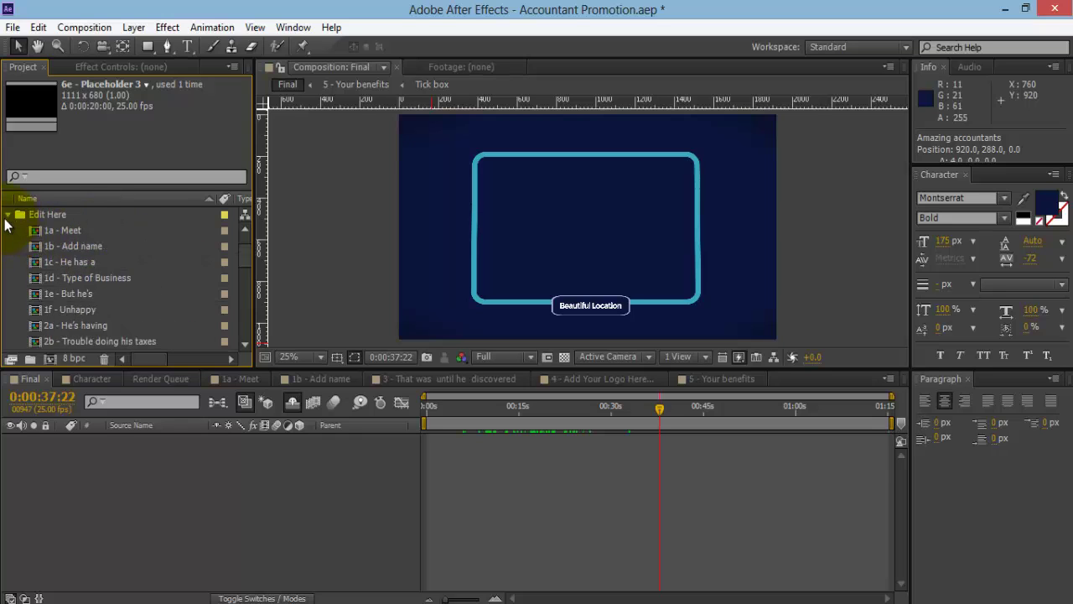
click(9, 215)
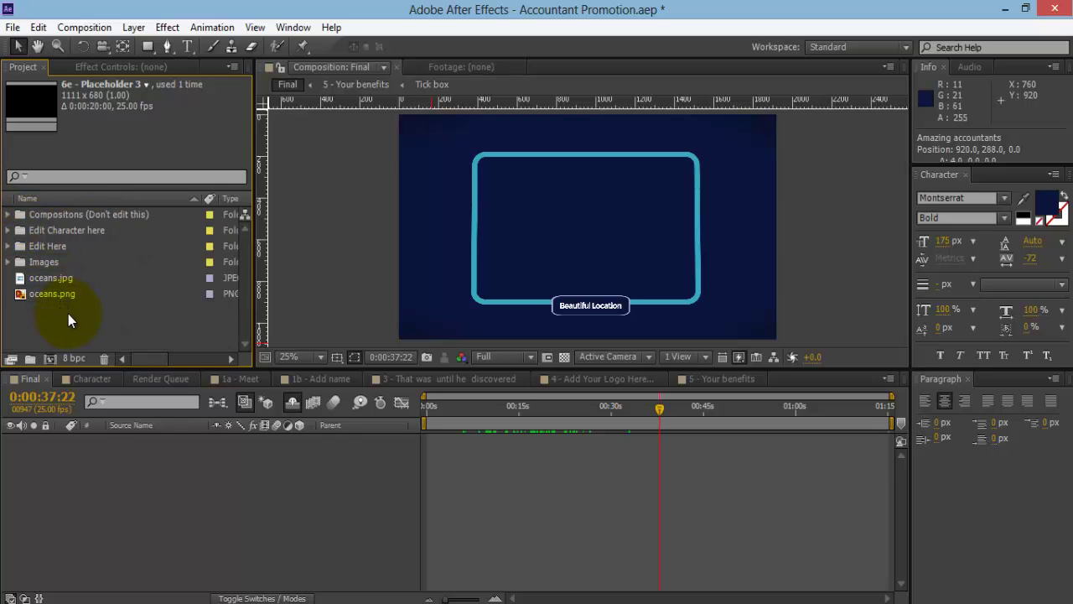
Import the blue module 1 video through Import > File into the project.
right_click(68, 313)
mouse_move(128, 379)
click(298, 386)
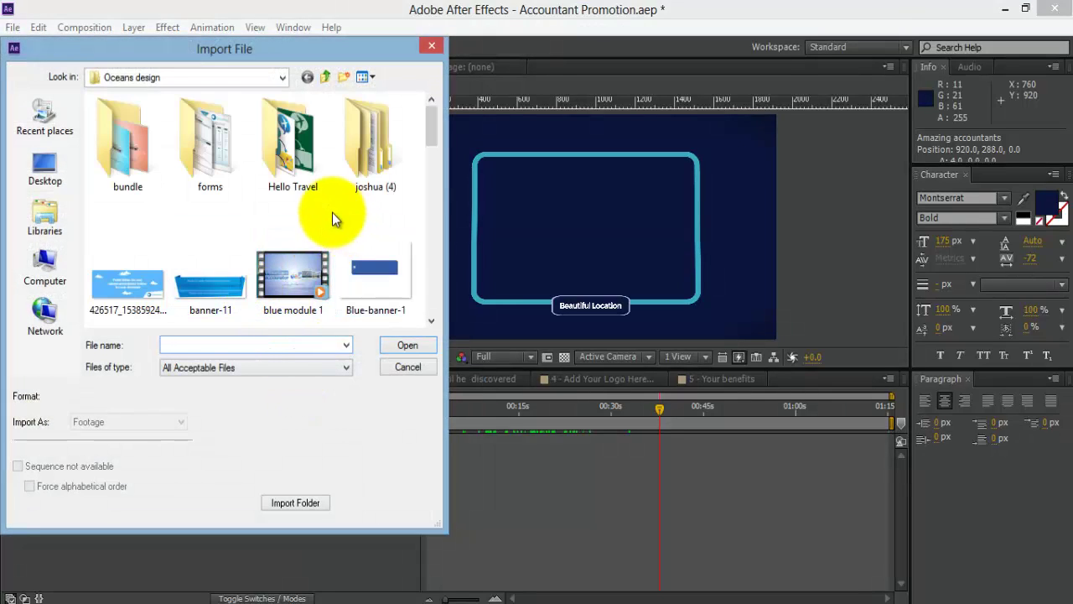
click(313, 261)
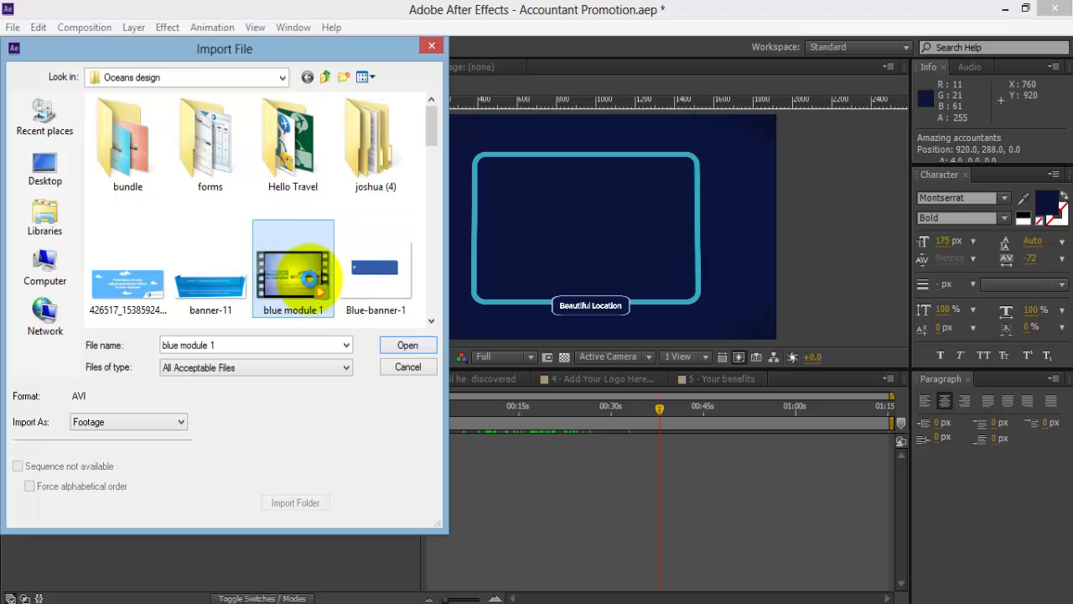
double_click(309, 279)
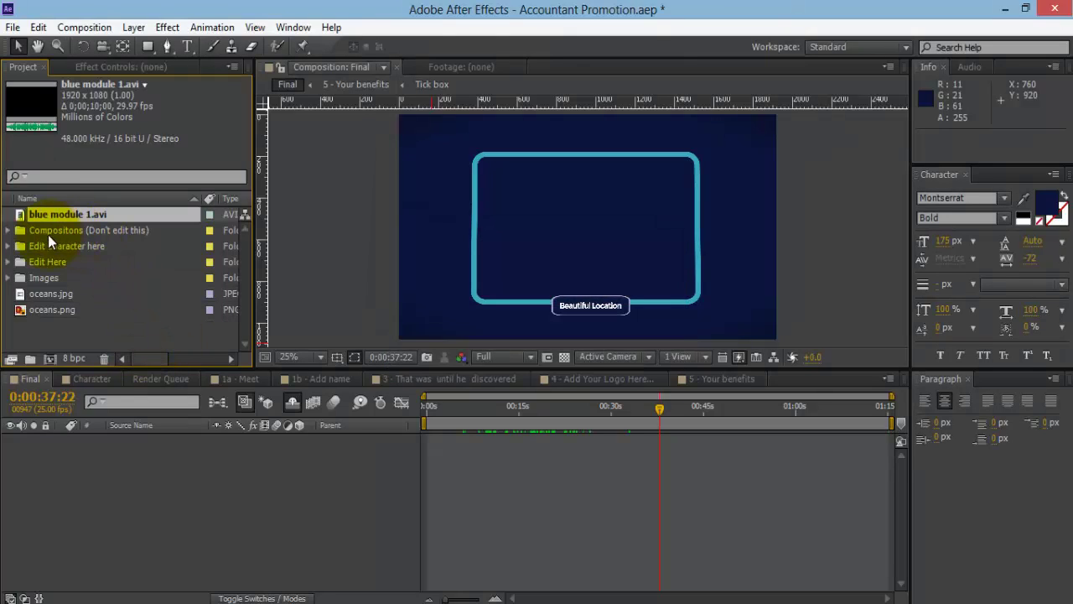
Open the '6a - Placeholder 1' composition from the Edit Here folder.
click(9, 261)
scroll(117, 299, down, 10)
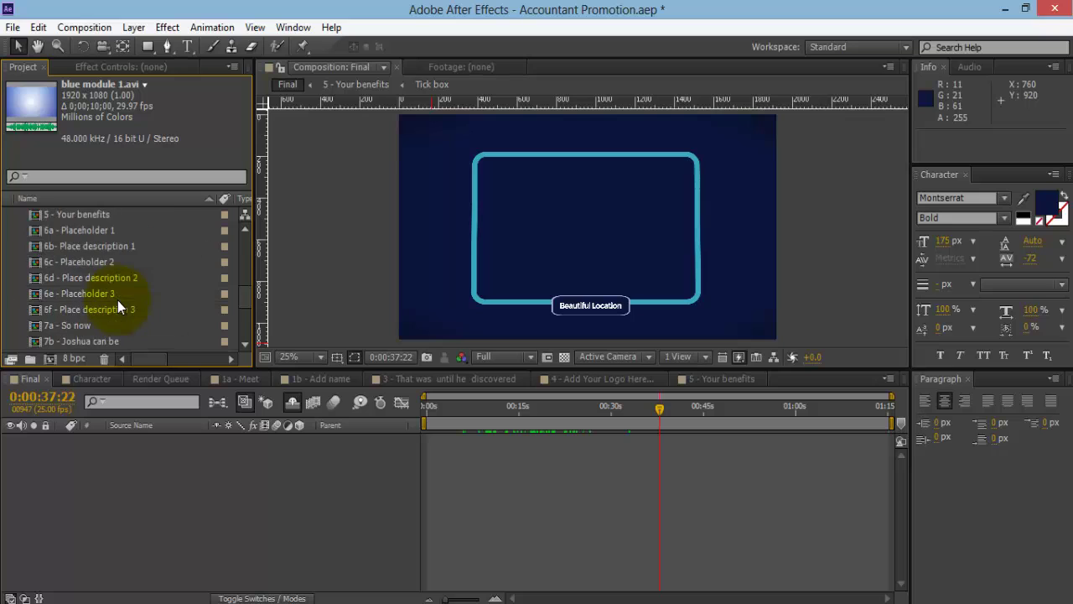
click(120, 247)
click(99, 230)
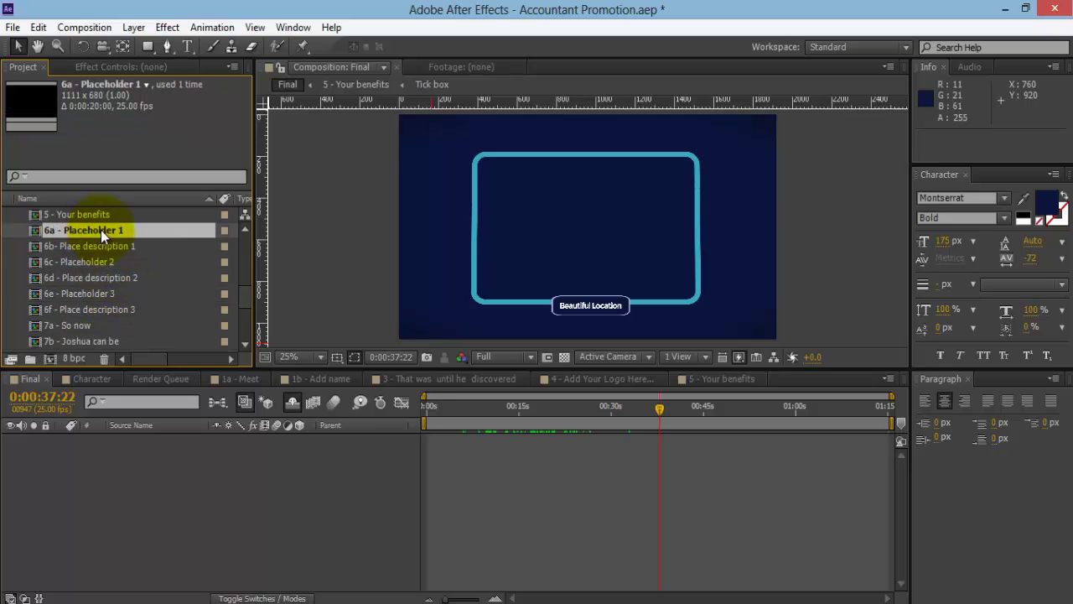
double_click(102, 230)
scroll(107, 235, up, 10)
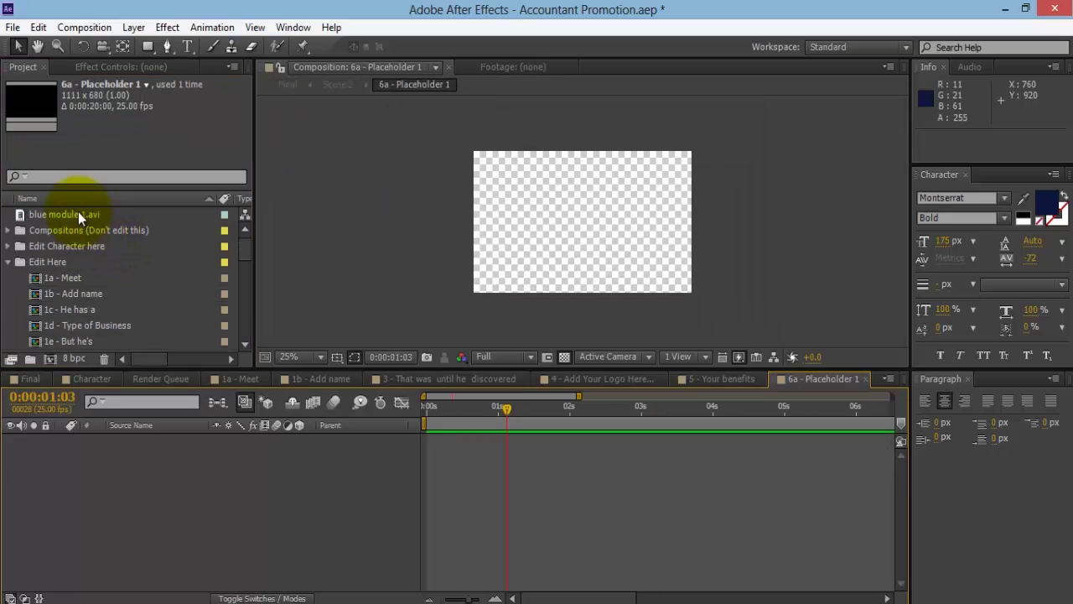
Add blue module 1.avi to Placeholder 1, scale it to 68%, and check it in Final.
drag(78, 213, 593, 220)
drag(778, 106, 693, 195)
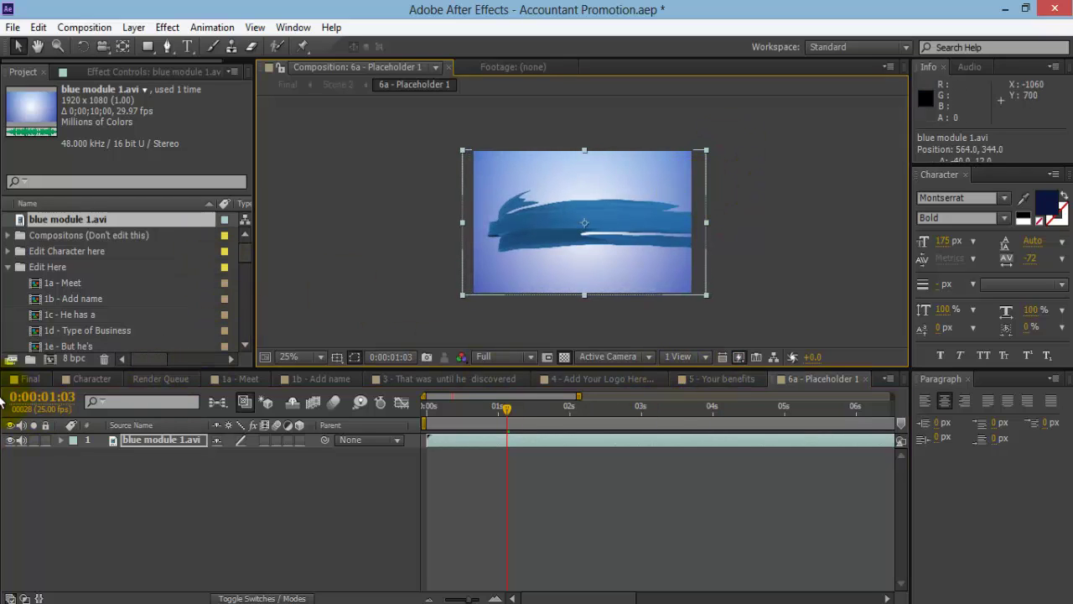
click(32, 378)
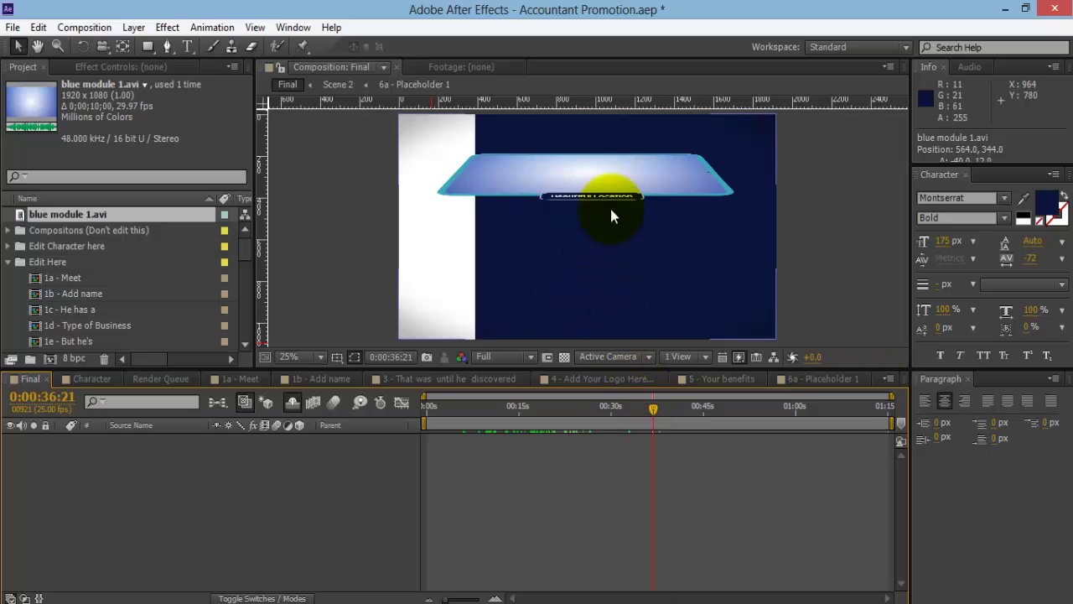
click(670, 410)
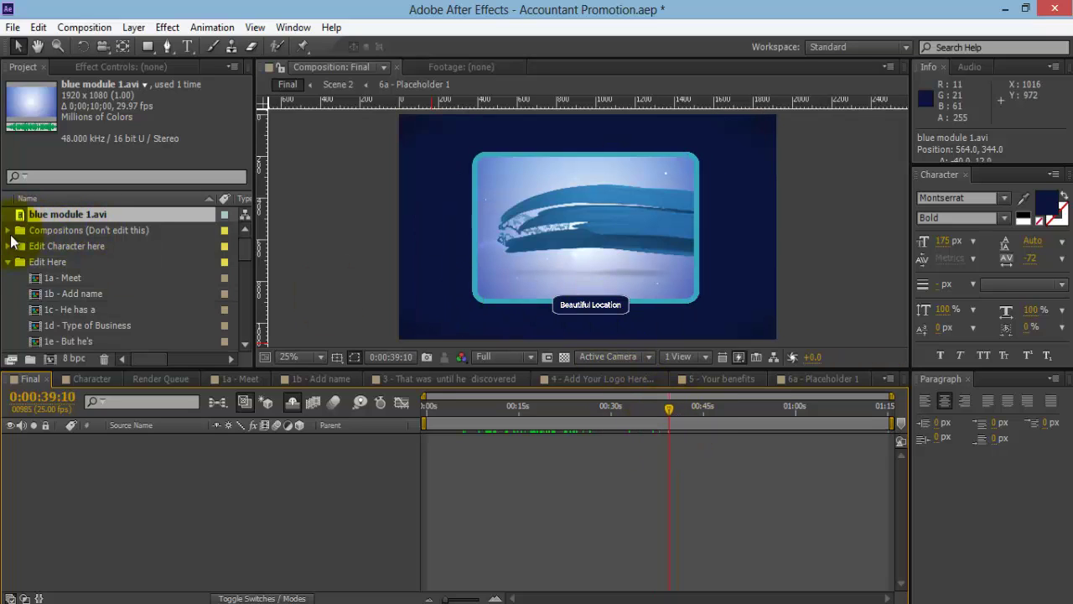
In the 6b- Place description 1 comp, replace 'Beautiful Location' with 'Tax services'.
scroll(71, 285, down, 3)
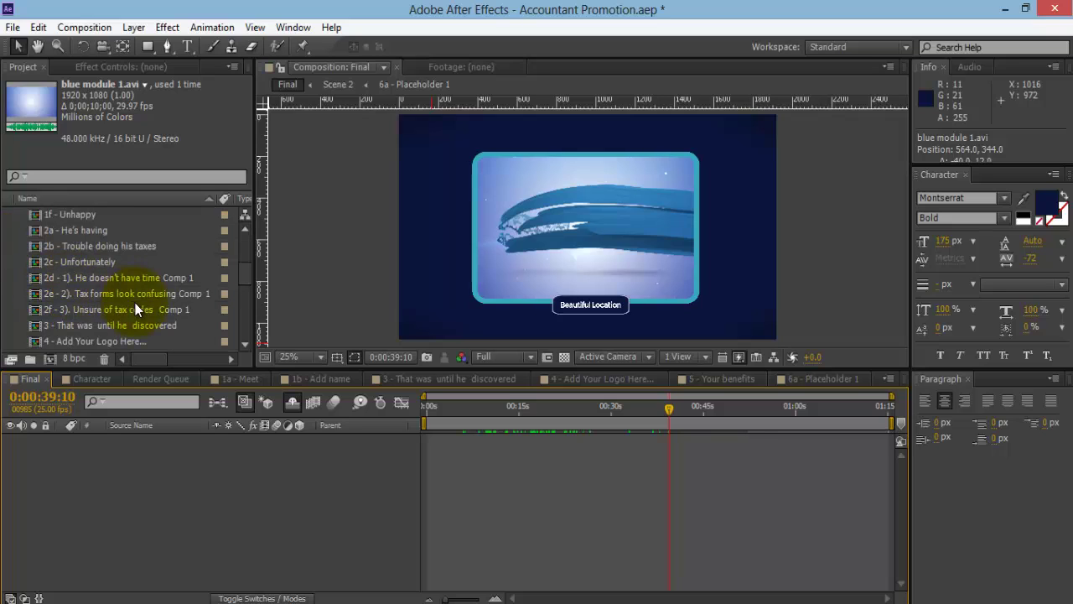
scroll(126, 319, down, 1)
click(115, 330)
scroll(121, 319, down, 1)
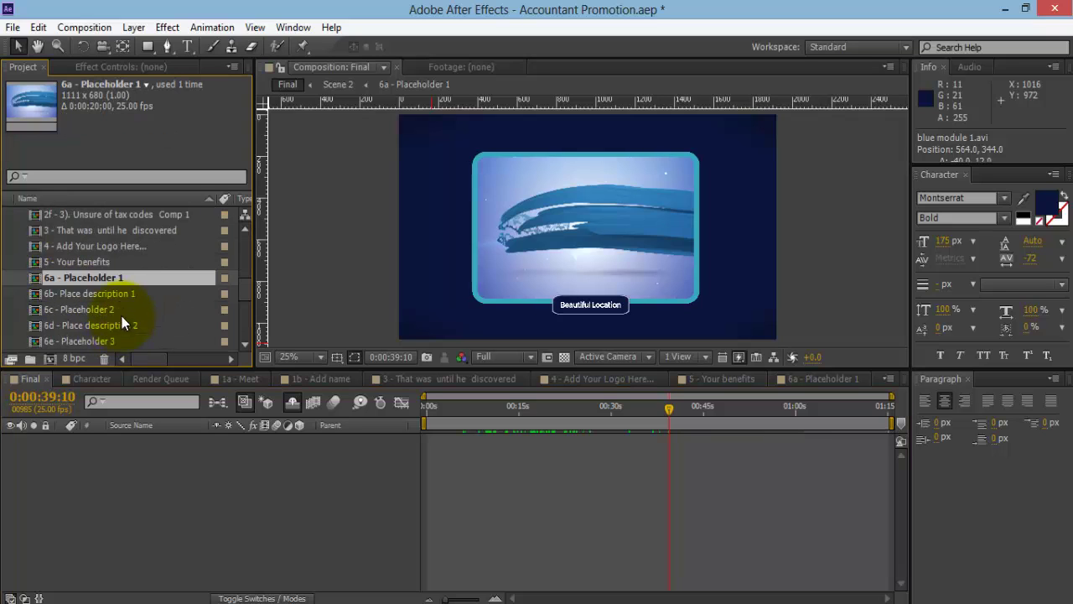
click(124, 296)
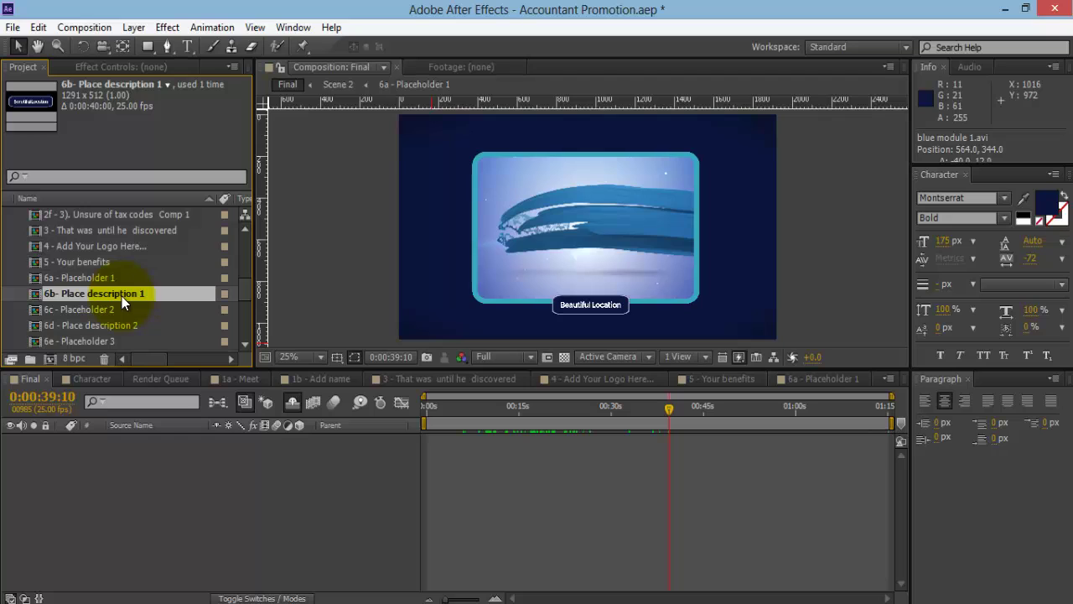
double_click(120, 296)
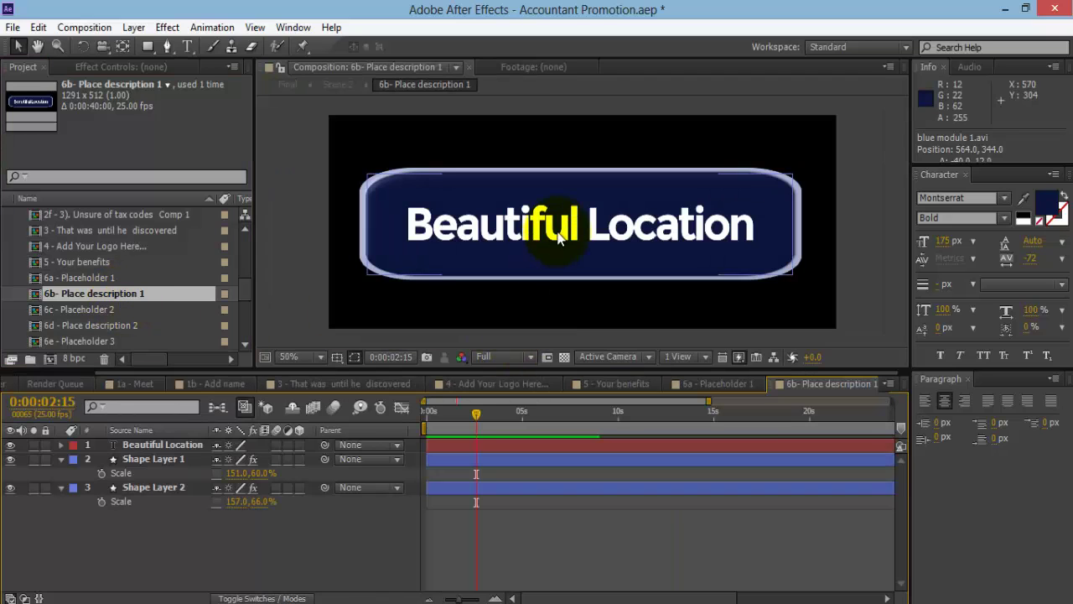
double_click(561, 226)
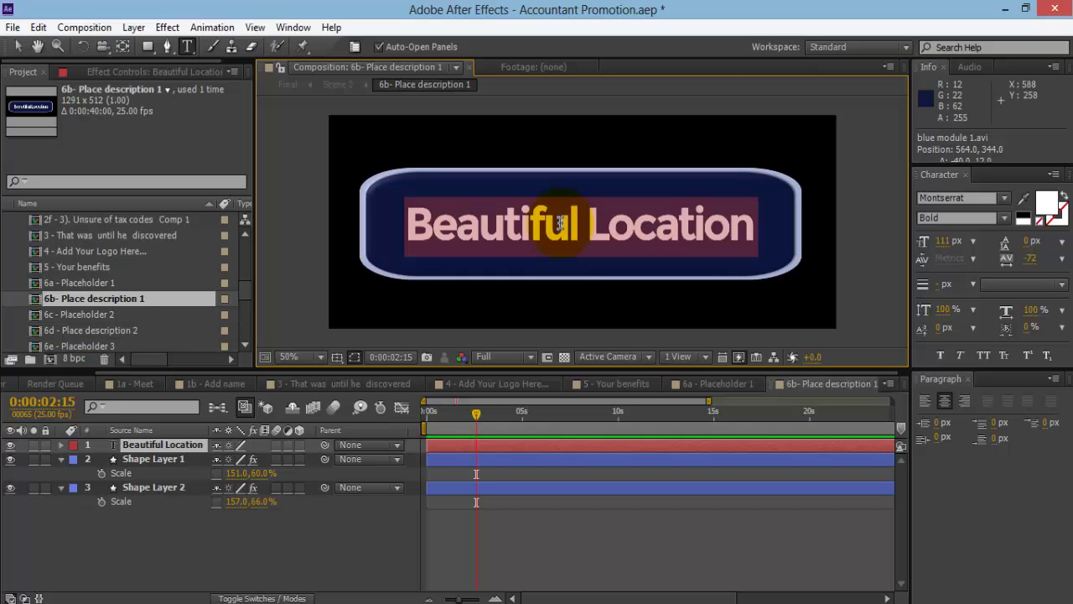
text(Tax services)
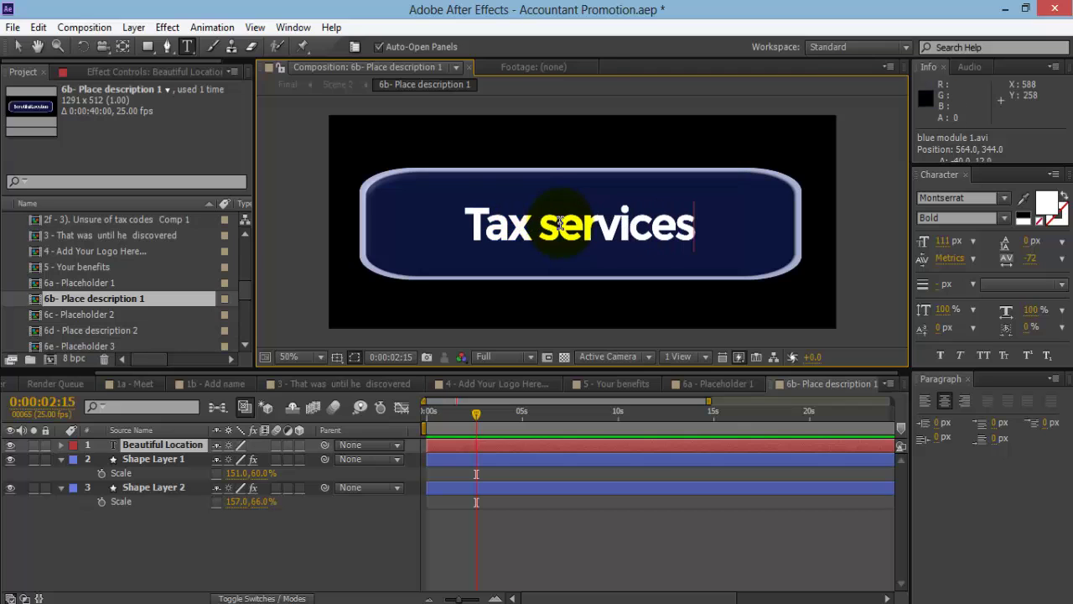
key(KP_Enter)
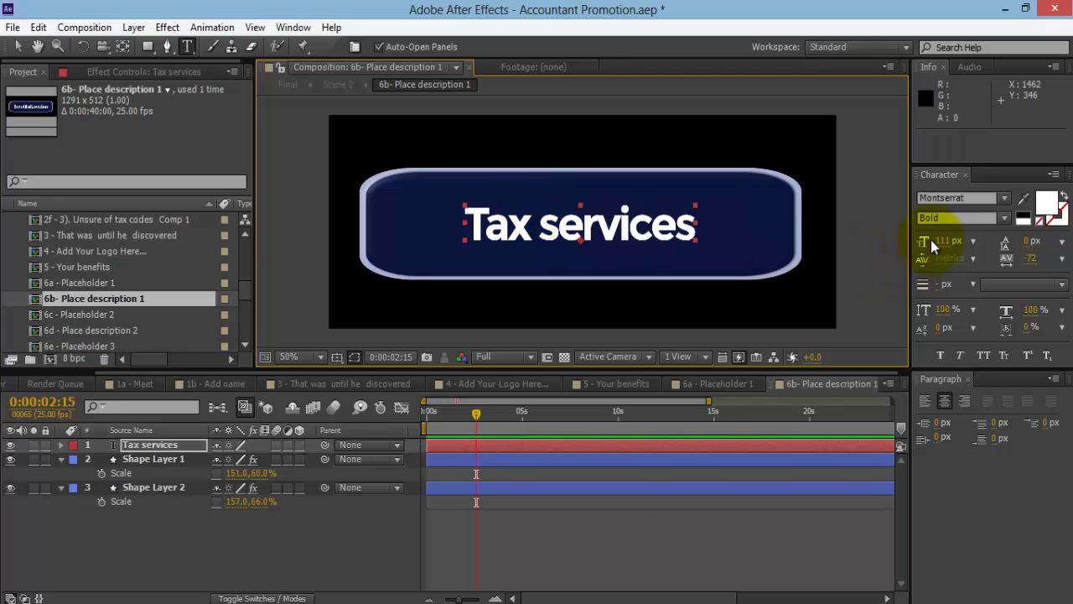
Enlarge the Tax services text to 159 px and re-centre it in its label box.
drag(943, 241, 963, 241)
key(v)
drag(582, 220, 591, 225)
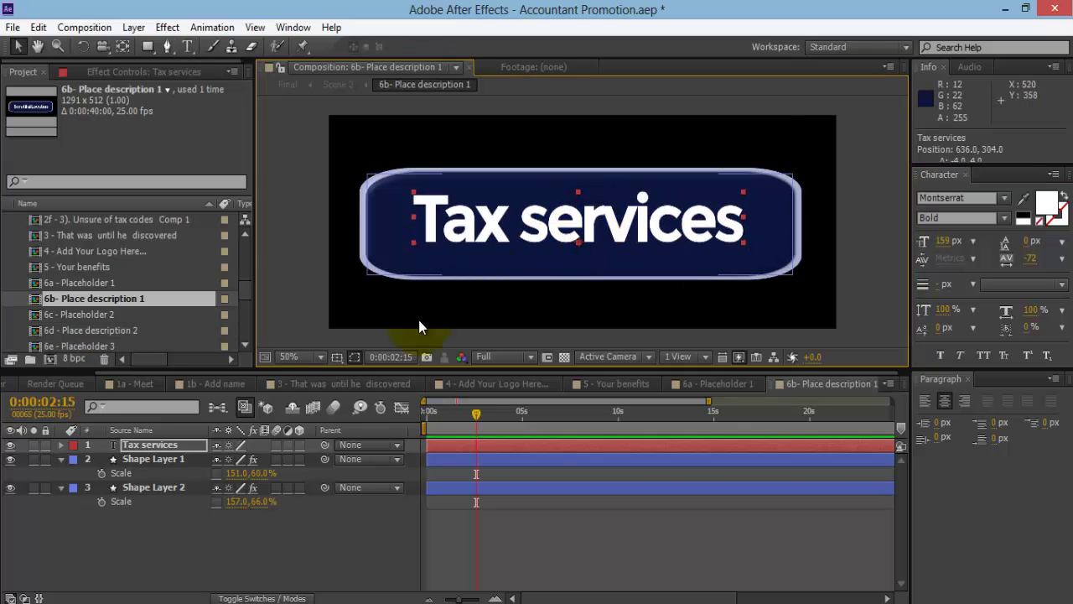
click(124, 384)
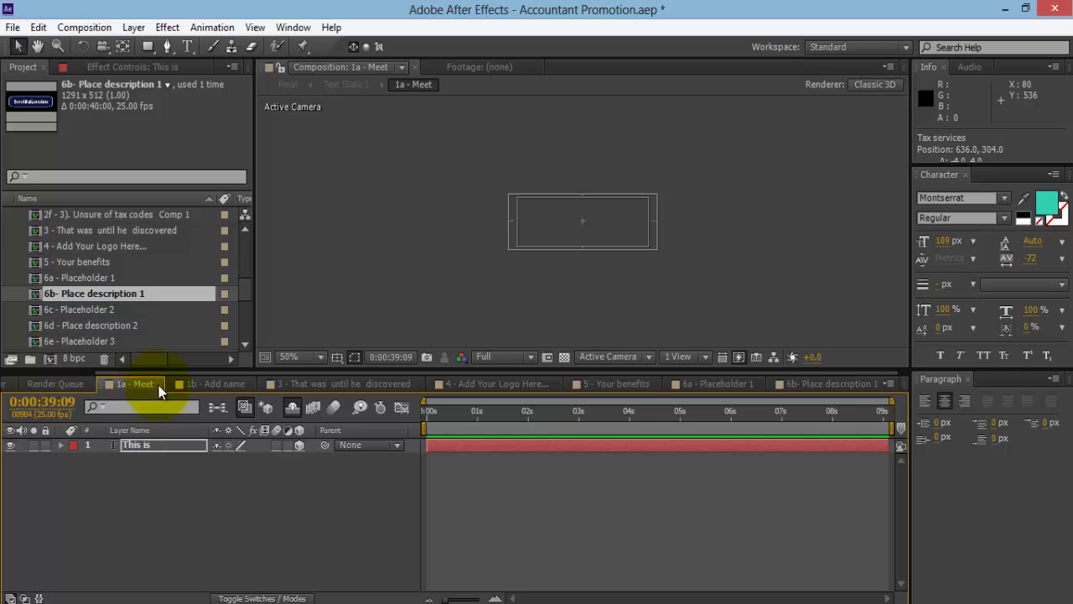
Close the 1a - Meet and 1b - Add name comps and return to the Final composition.
click(159, 385)
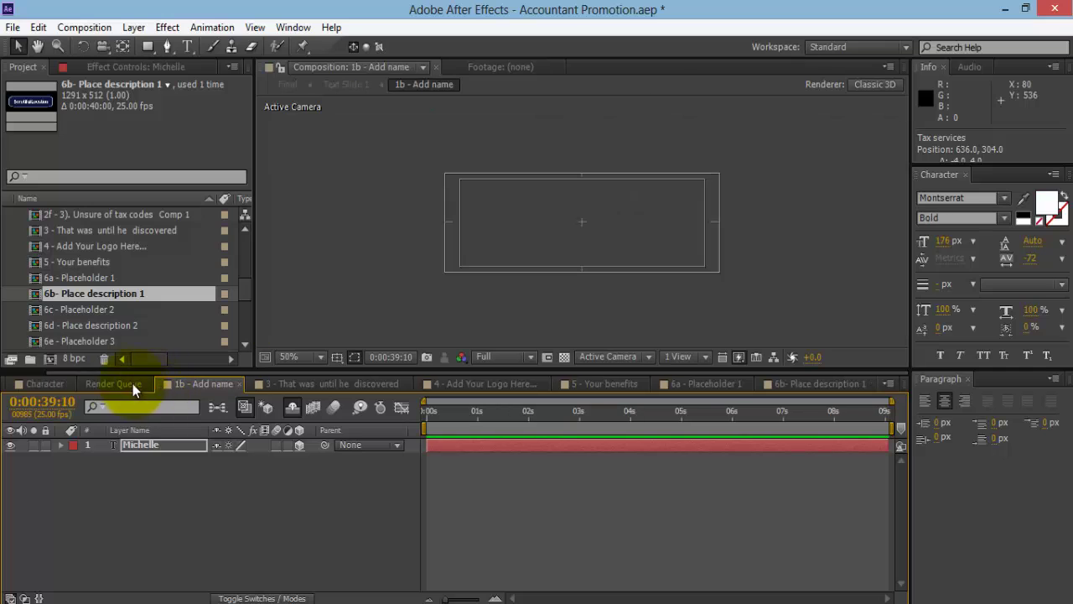
click(236, 385)
click(30, 379)
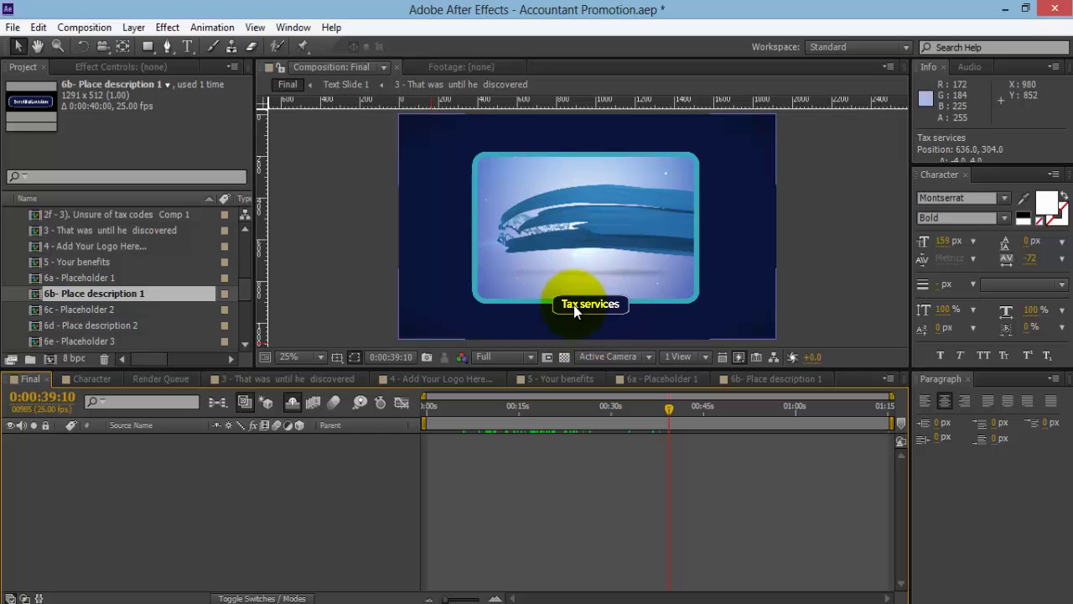
Preview Final and move to the 'So now … can be happy' scene at 0:00:59:06.
key(space)
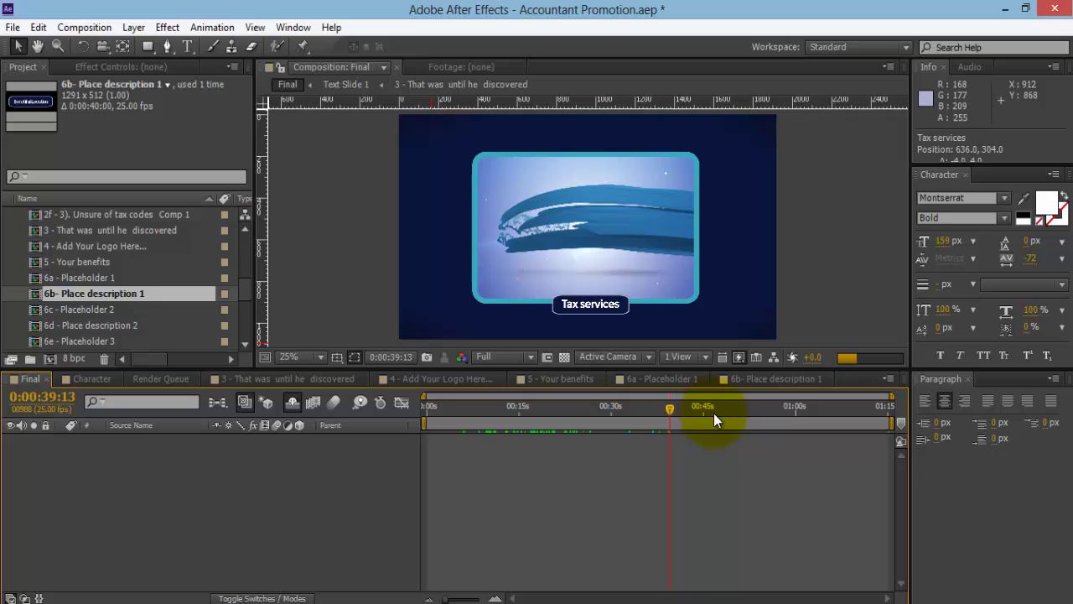
click(714, 411)
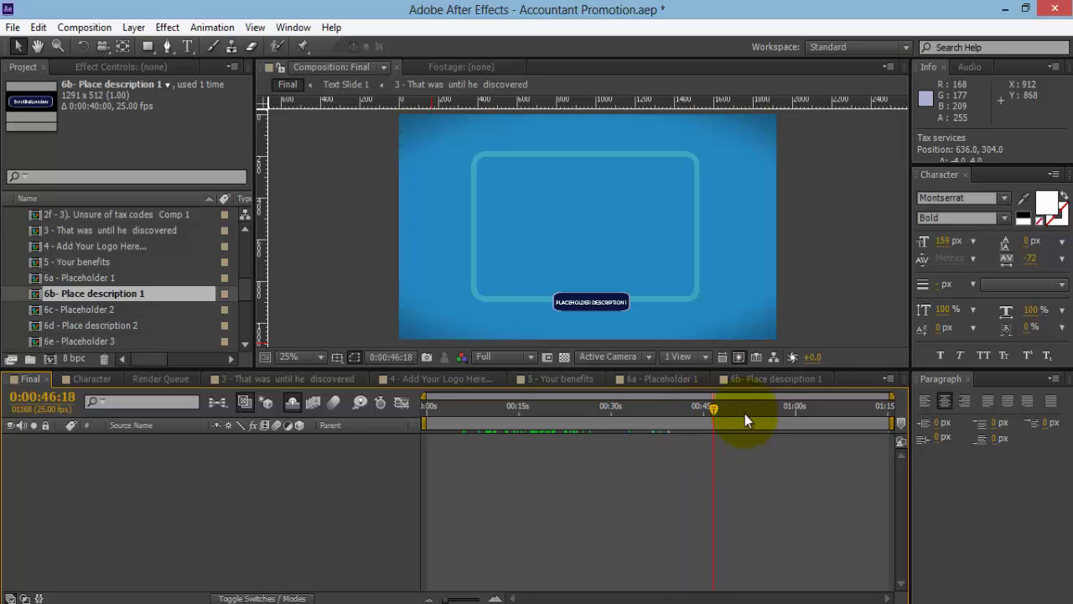
click(745, 414)
click(791, 420)
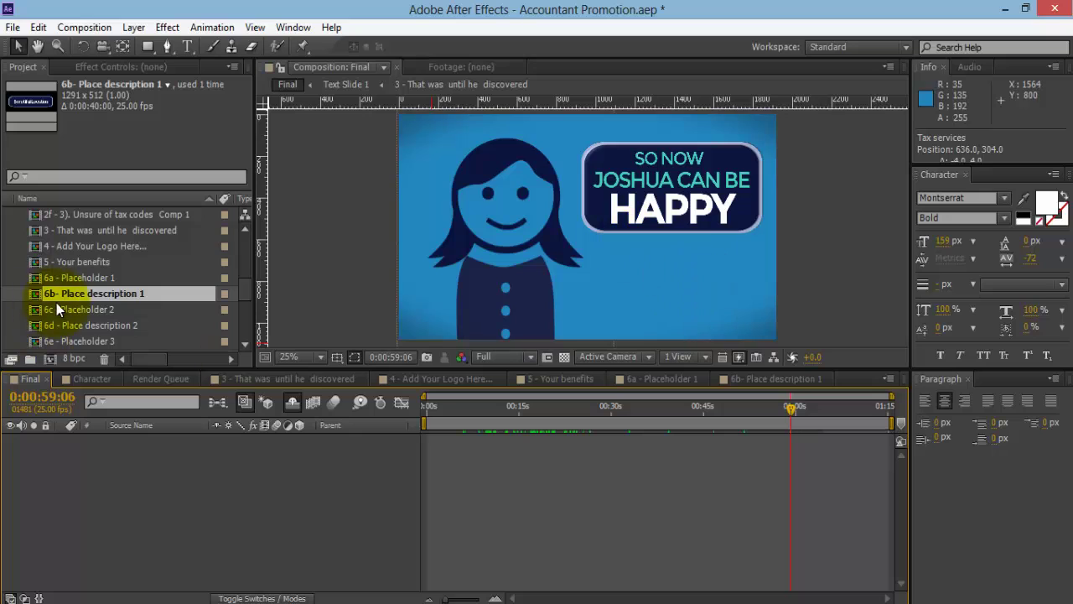
scroll(56, 303, down, 2)
Change the 7b caption text to the new character's name followed by 'CAN BE'.
click(86, 293)
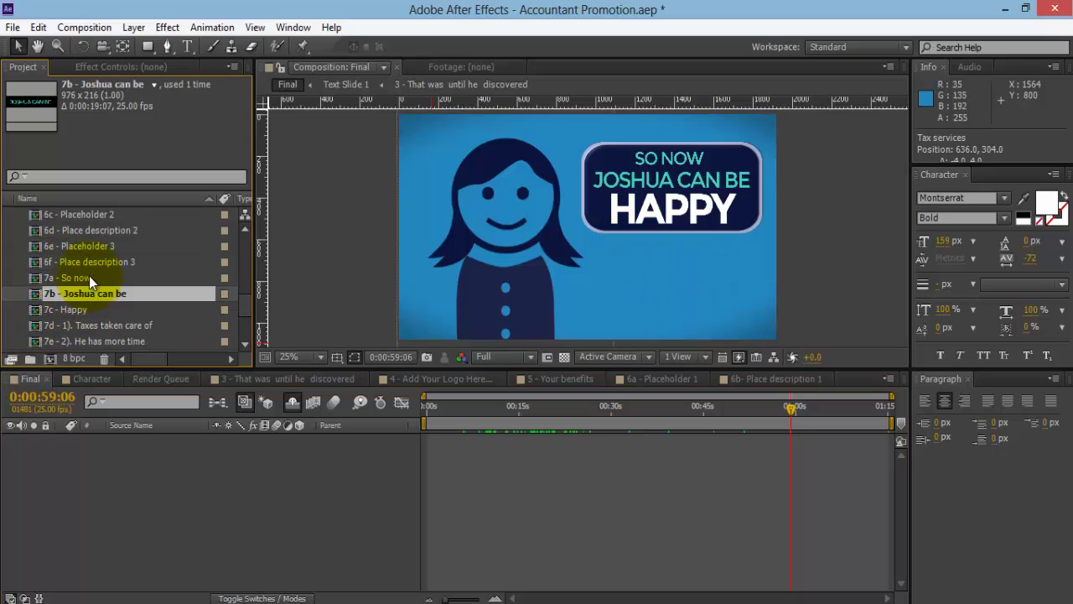
click(89, 277)
click(91, 294)
double_click(91, 296)
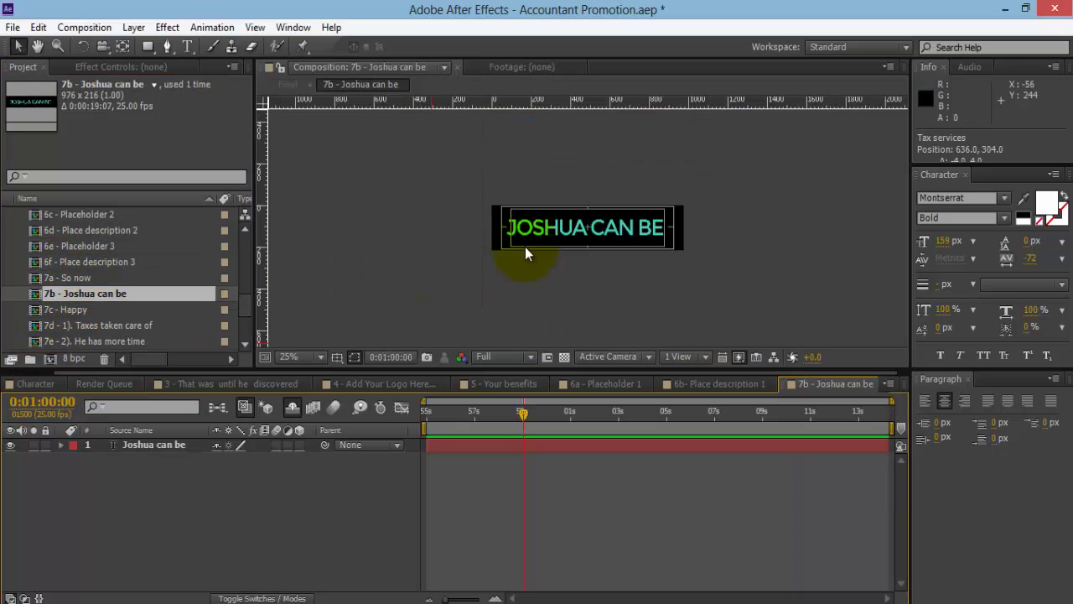
double_click(577, 237)
text(M)
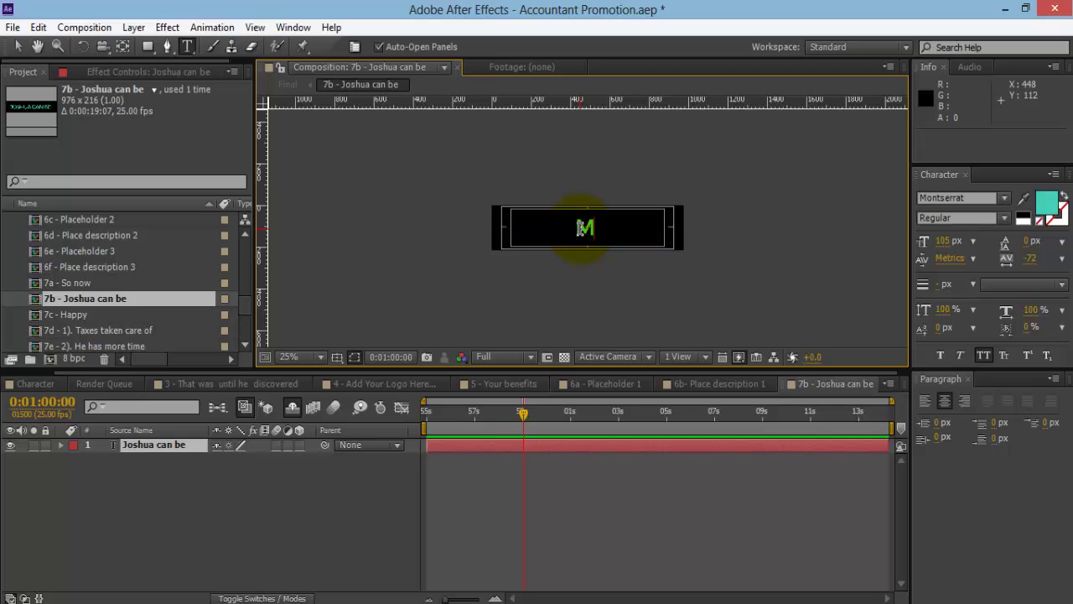
text(ICHELLE CAN)
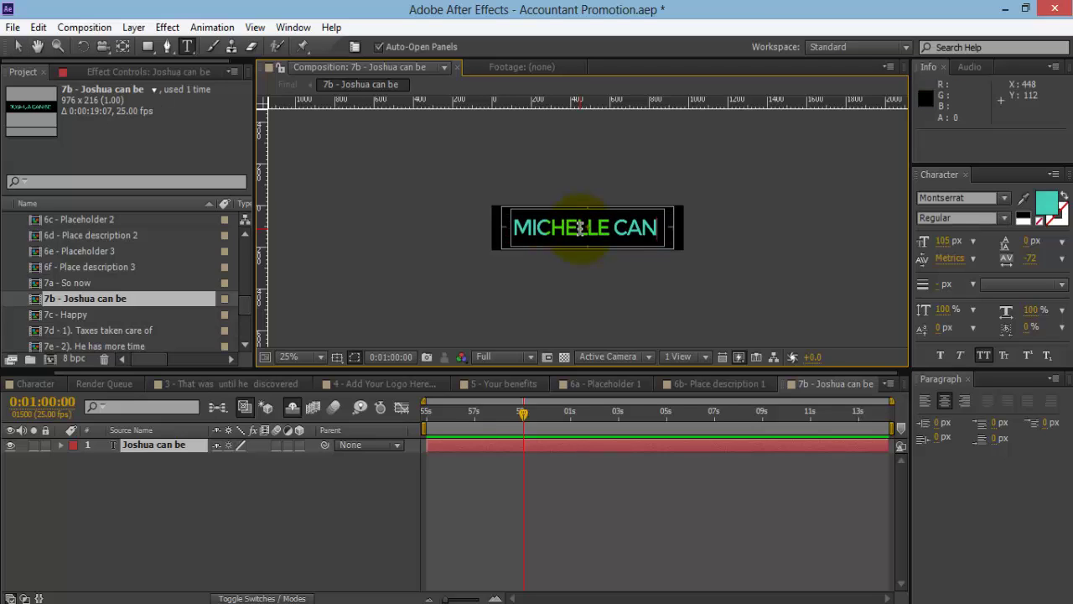
text( BE)
key(KP_Enter)
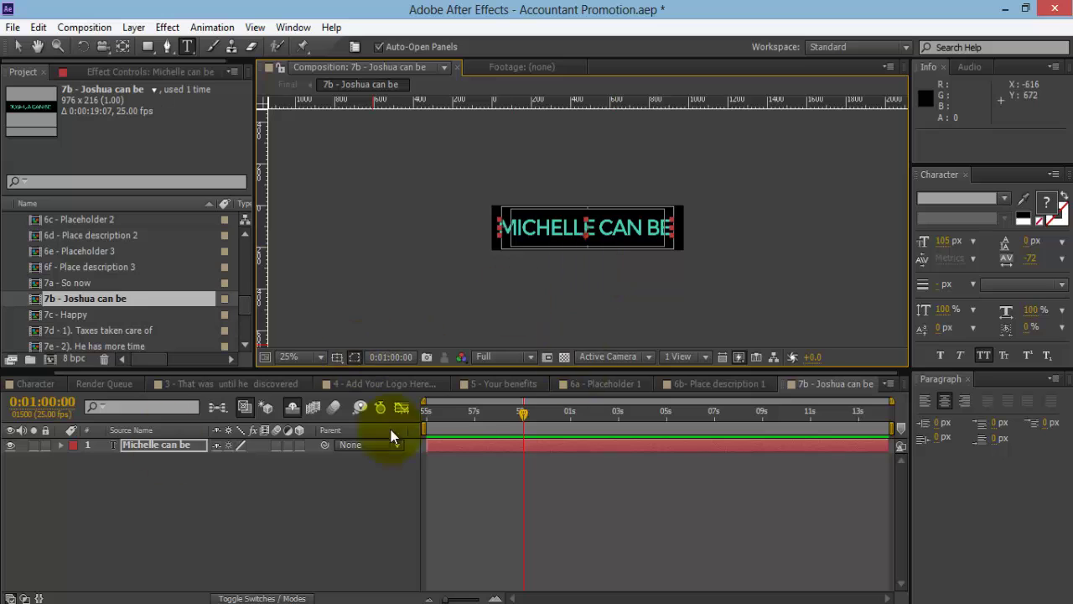
Return to the Final timeline and move the playhead ahead to the closing slides.
click(60, 386)
key(ctrl+m)
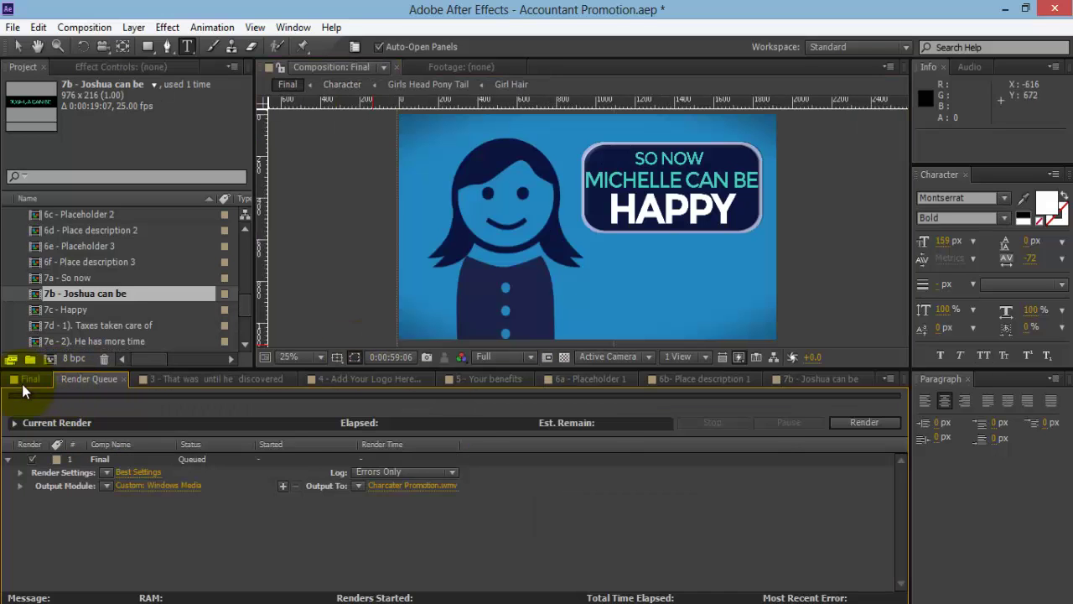
click(25, 380)
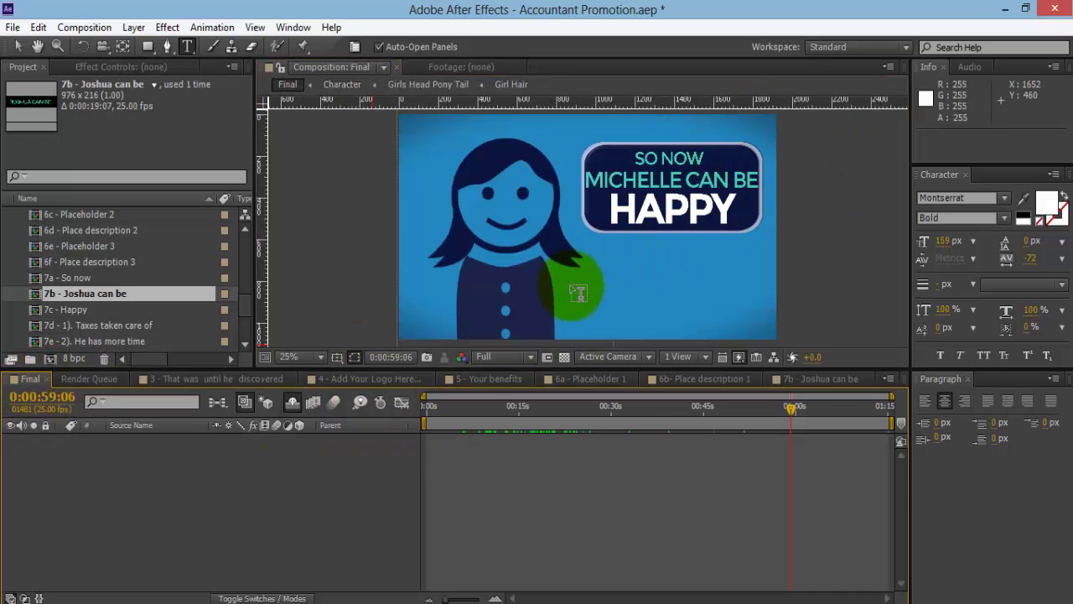
key(v)
drag(799, 408, 854, 412)
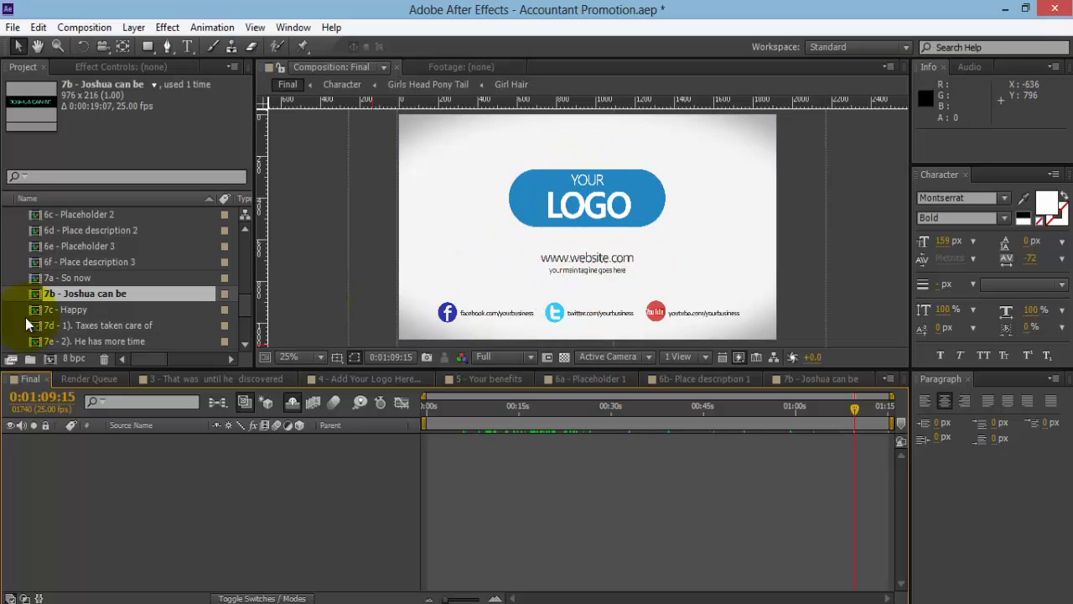
In the 8 - Contact Slide comp, replace 'website' with 'accountants' in the web address.
scroll(92, 314, down, 2)
double_click(83, 279)
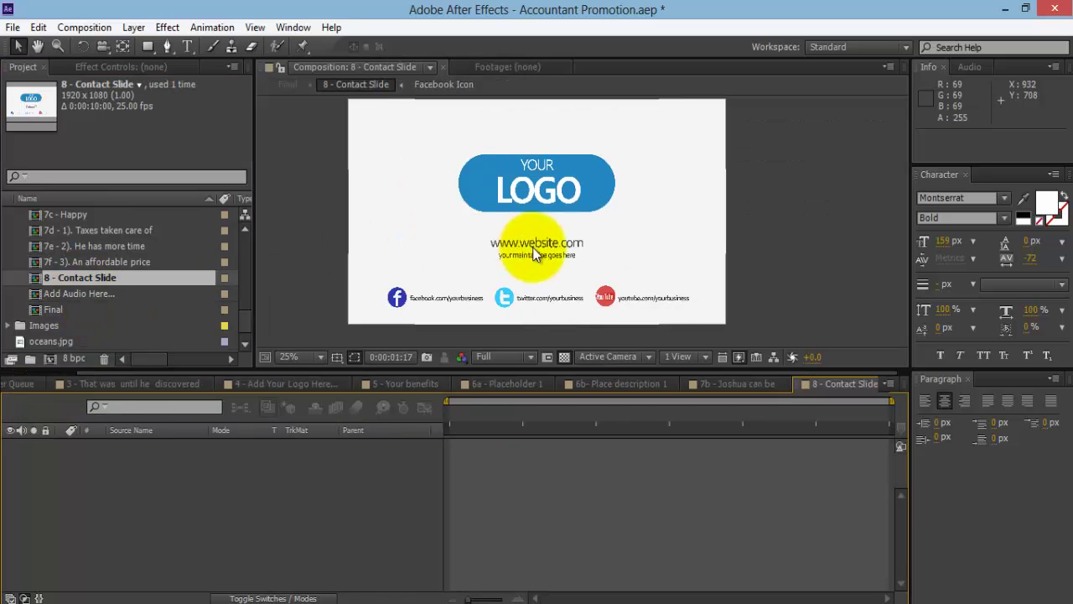
scroll(490, 279, up, 2)
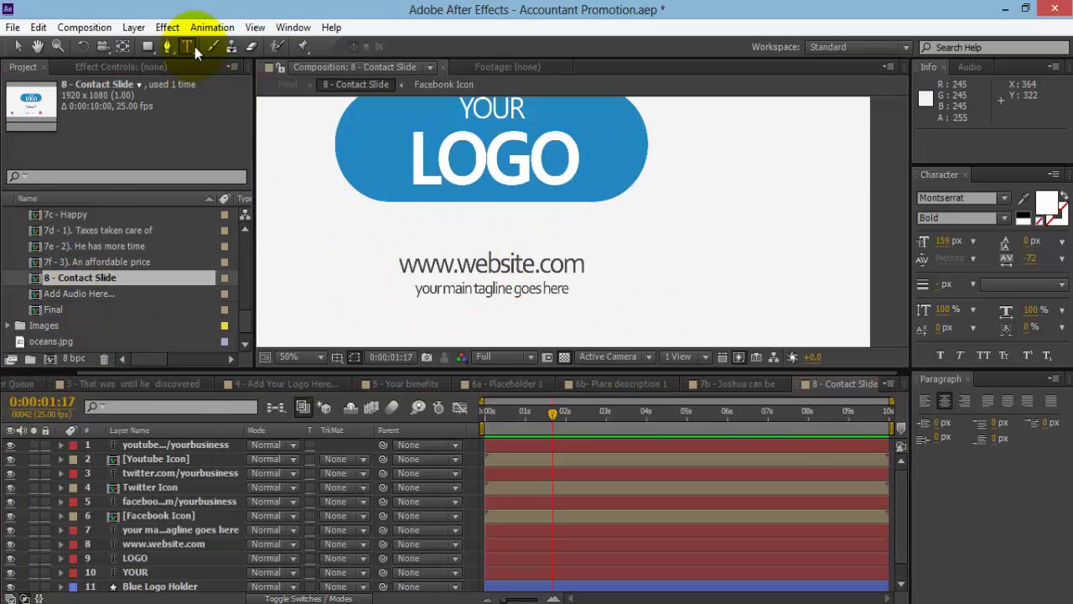
click(188, 46)
click(514, 265)
double_click(514, 265)
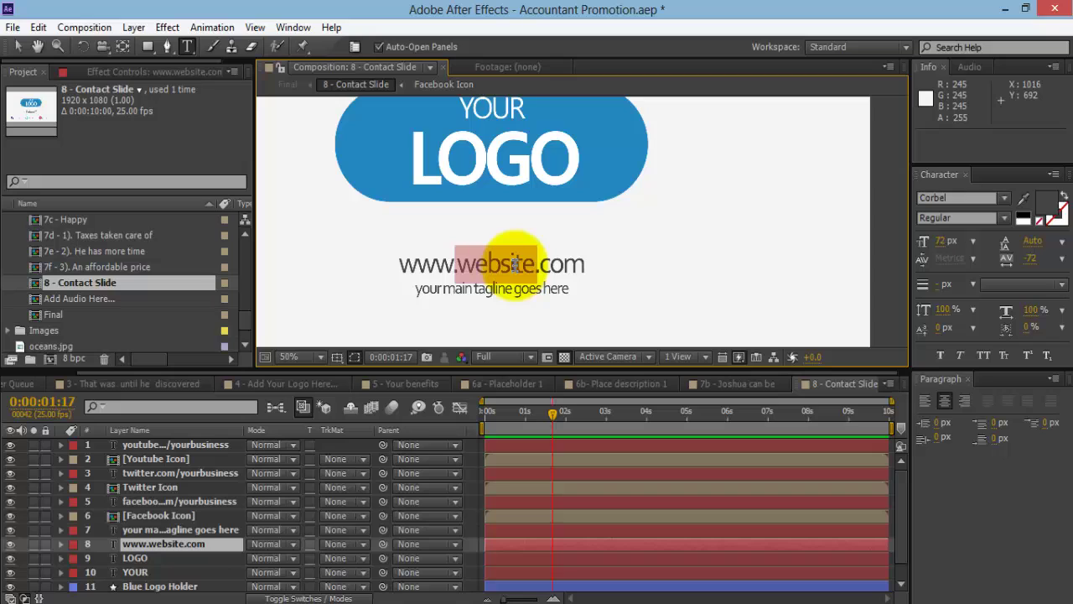
text(accountants)
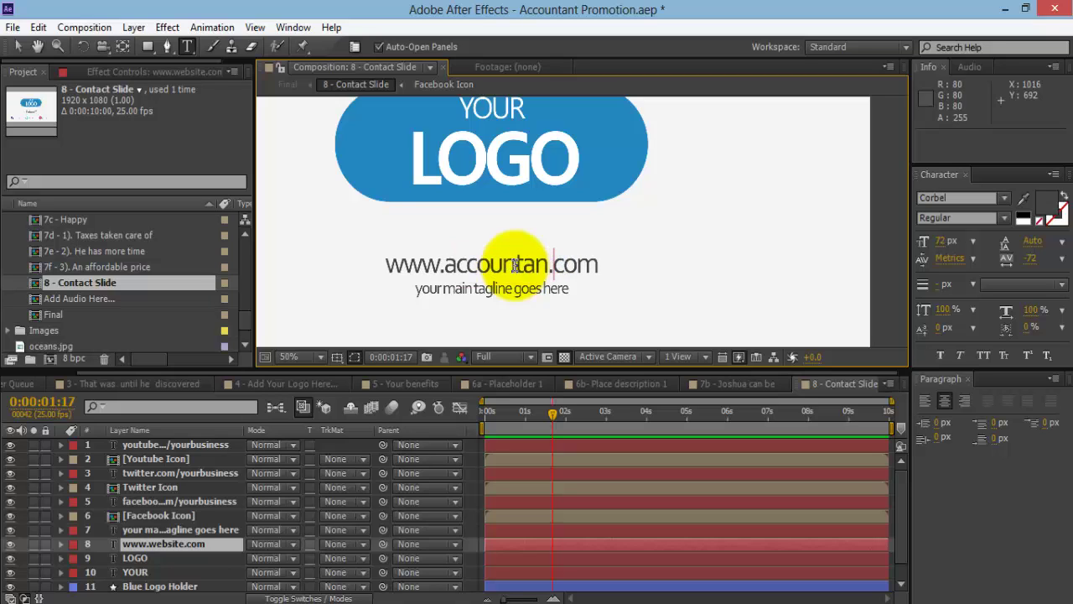
scroll(520, 276, down, 4)
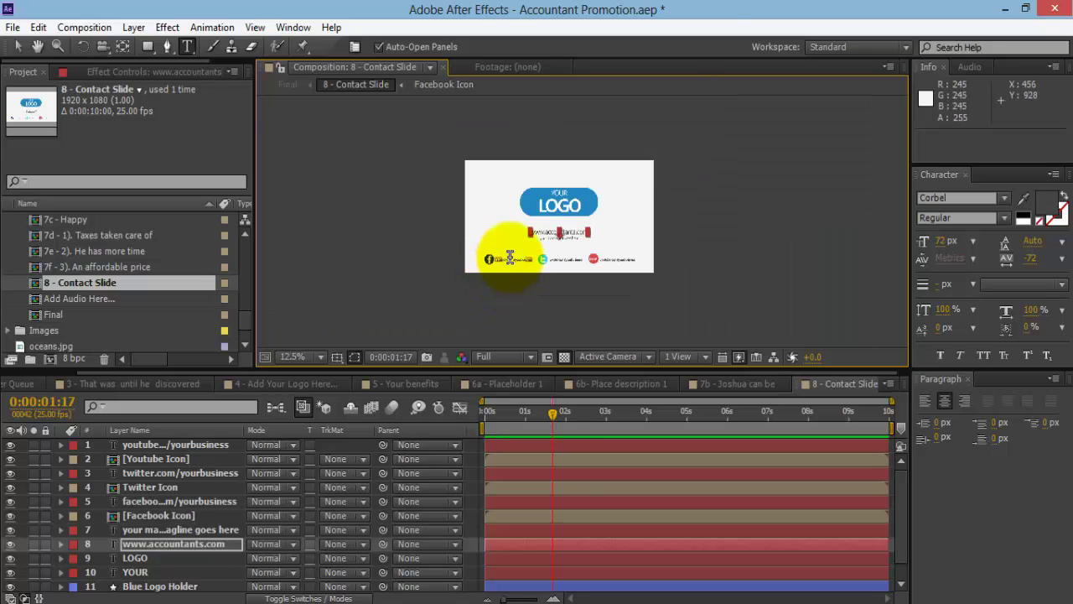
scroll(492, 256, up, 2)
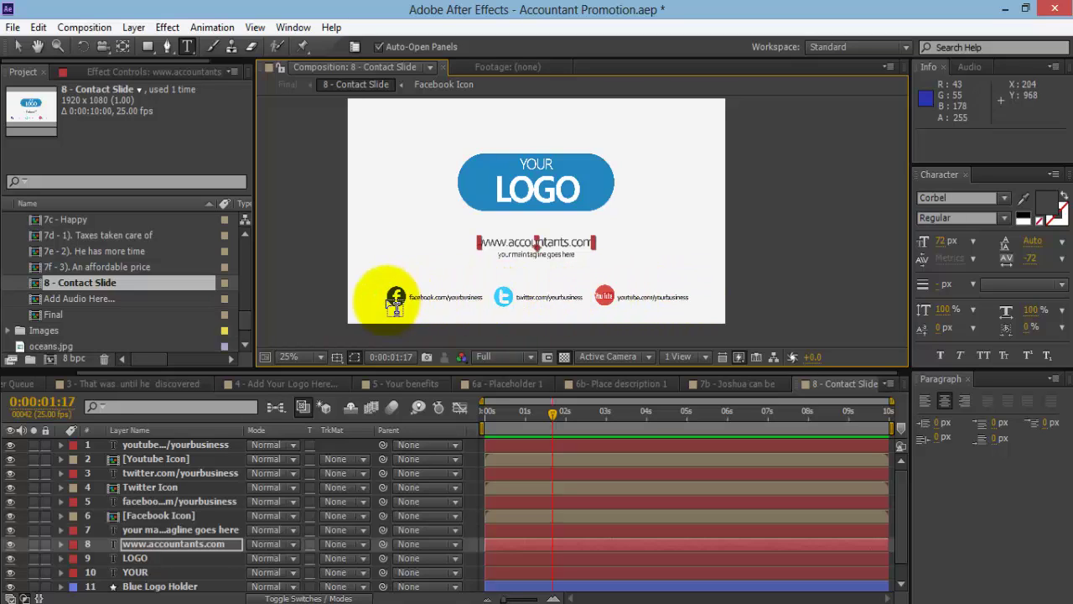
key(v)
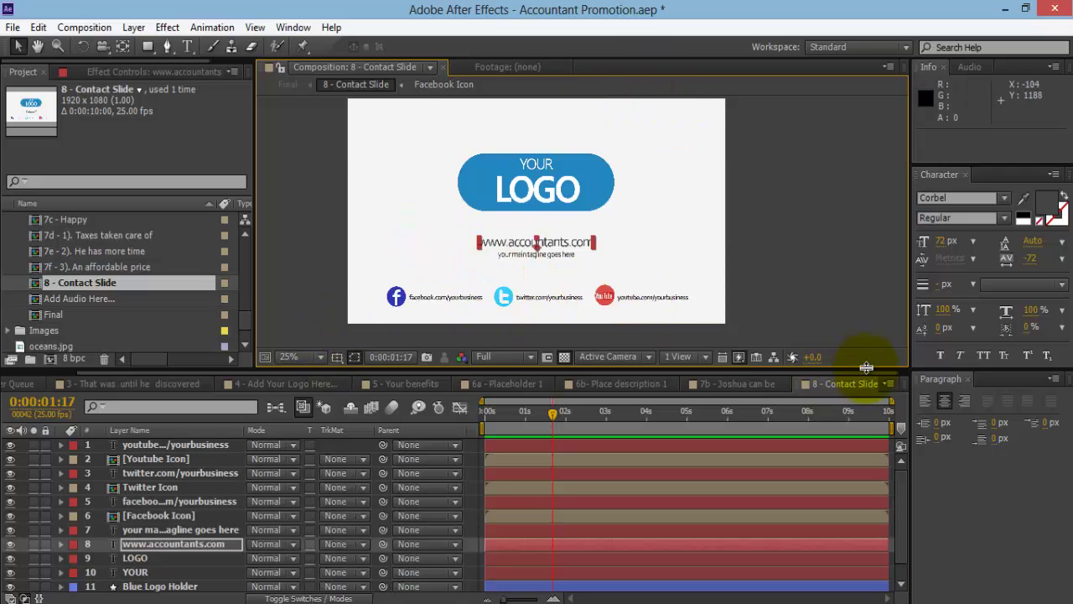
Close the Render Queue and the comp timelines 3 through 8, leaving only Final.
click(59, 386)
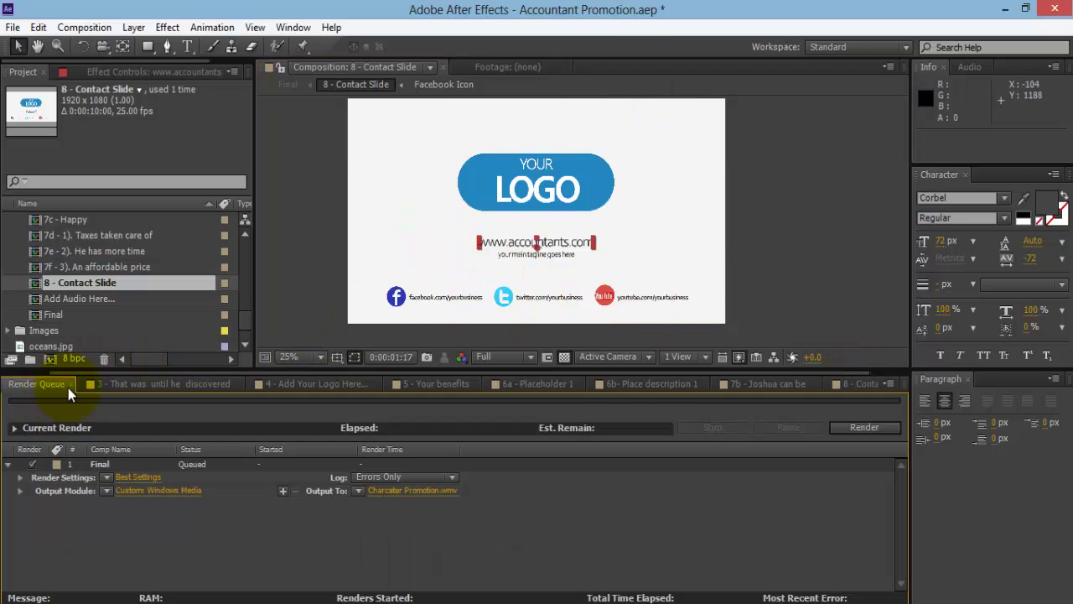
click(72, 386)
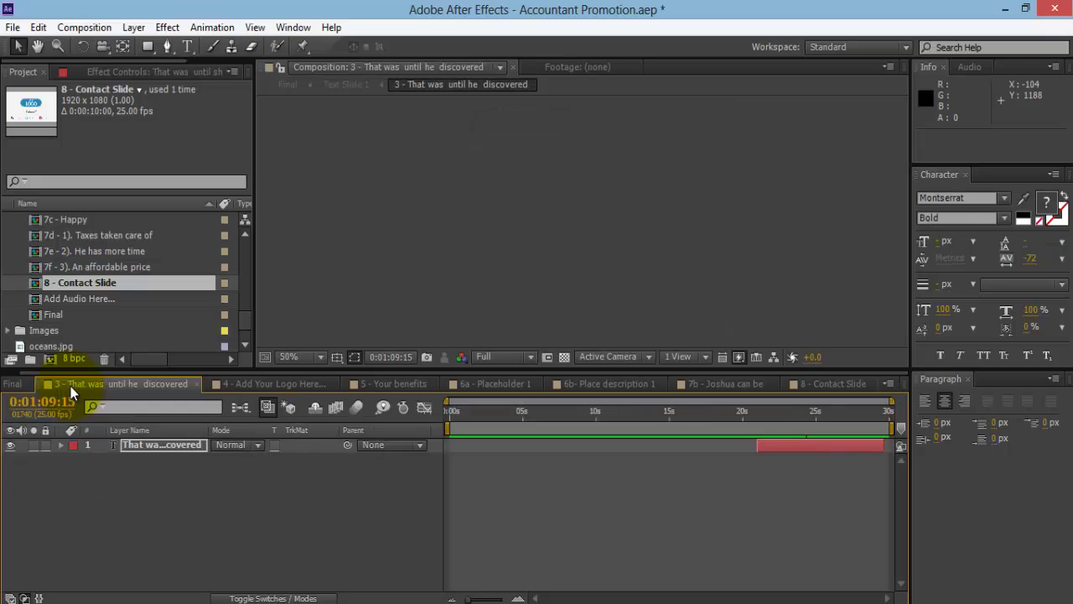
click(201, 384)
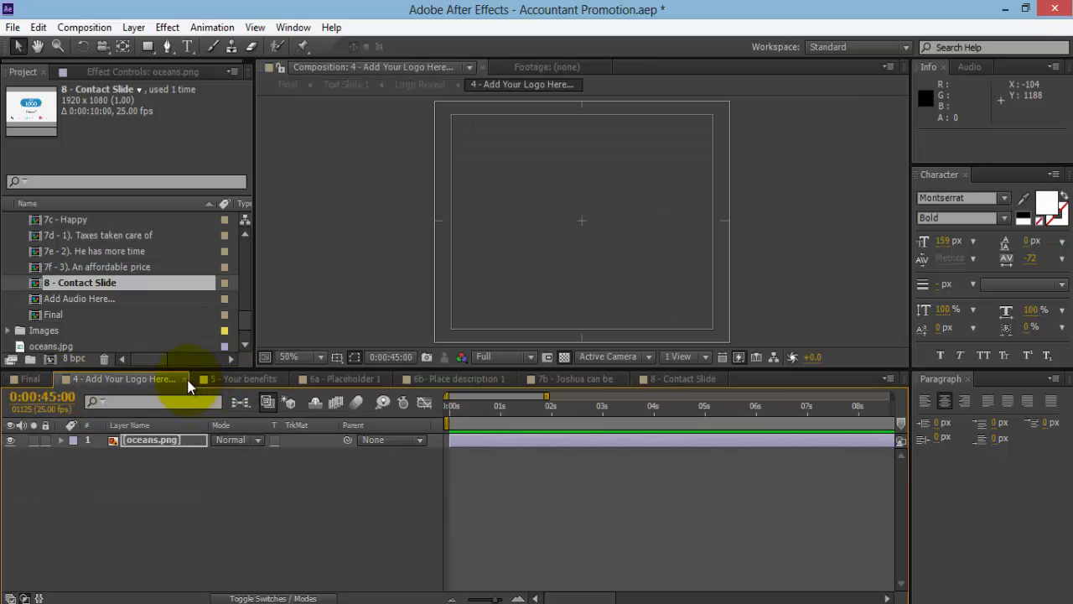
click(187, 382)
click(147, 379)
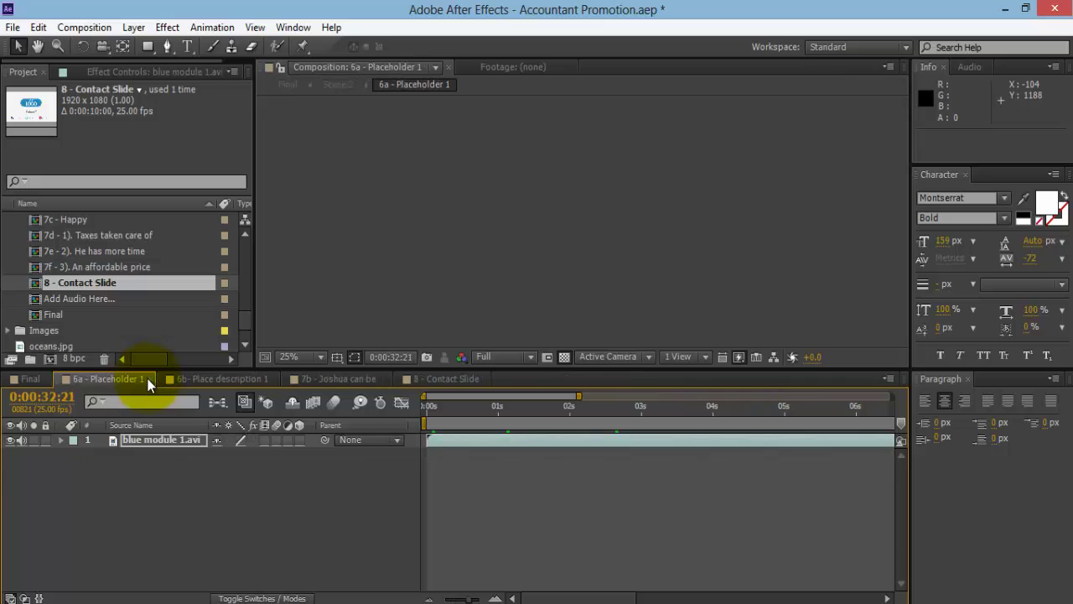
click(152, 378)
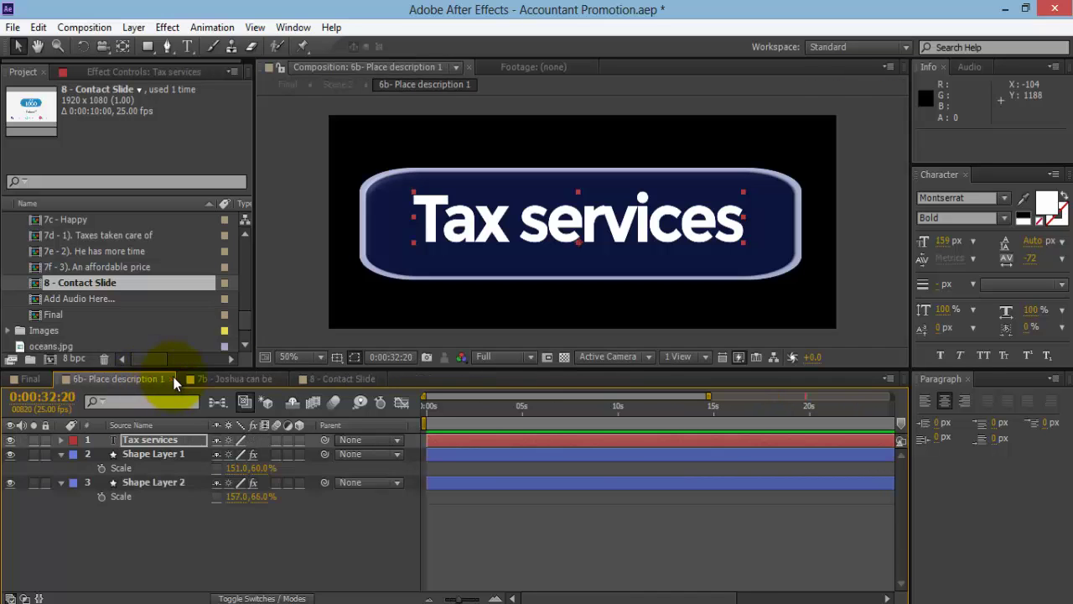
click(174, 378)
click(161, 381)
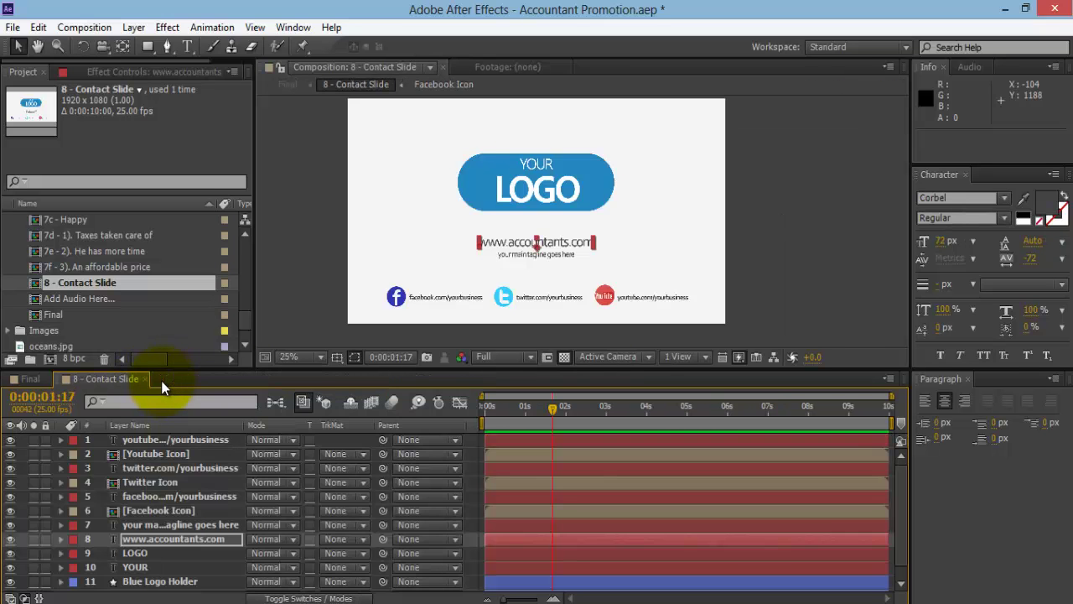
click(147, 380)
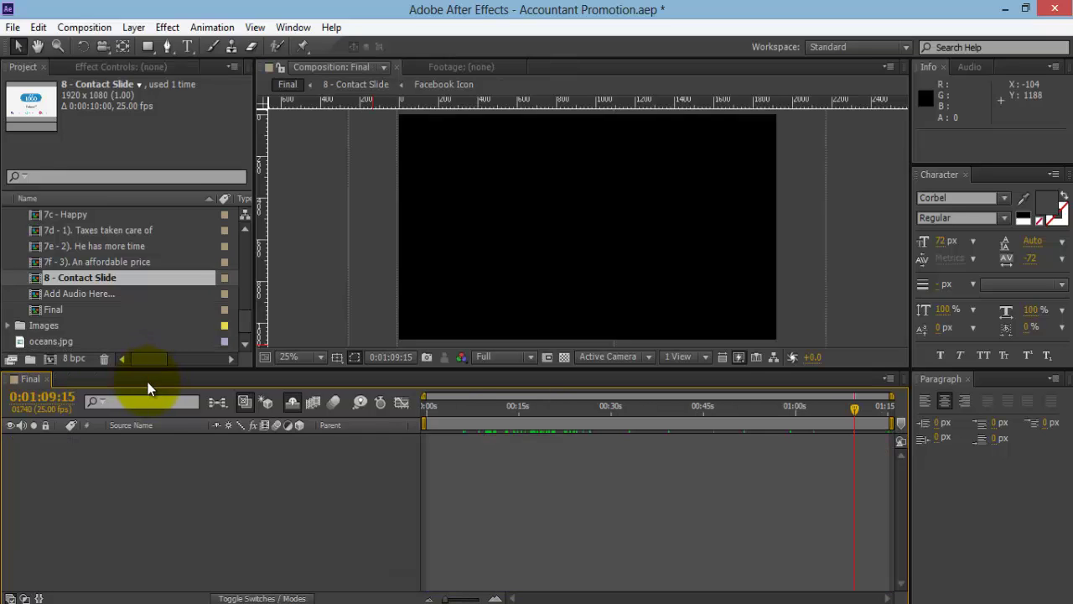
Move the Final playhead back to 0:00:03:08 to review the customised intro scene.
click(447, 408)
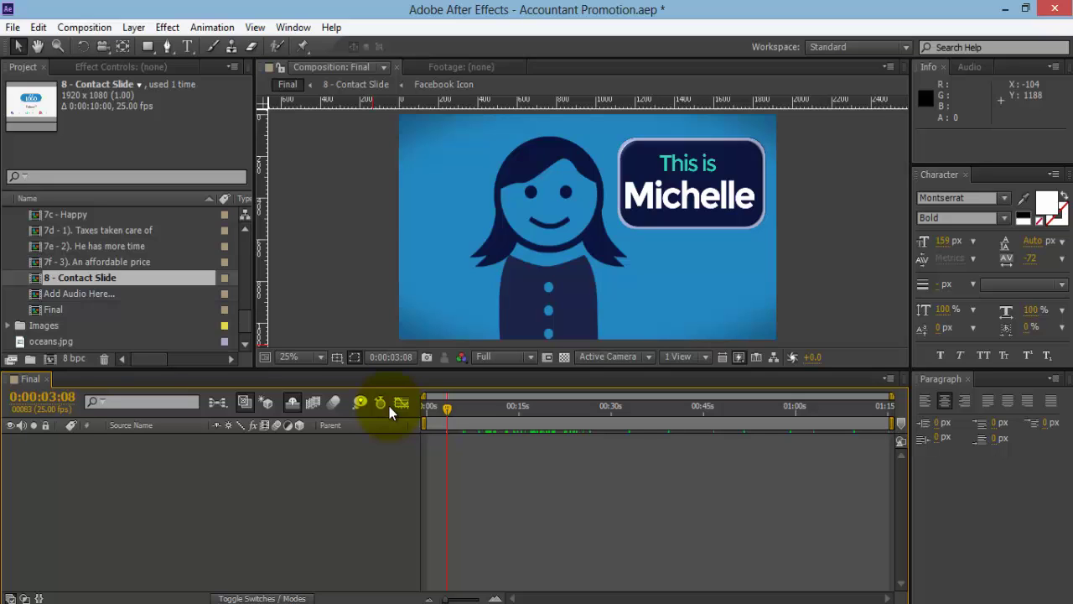
mouse_move(389, 405)
mouse_down()
mouse_move(409, 329)
mouse_move(470, 292)
mouse_up()
scroll(470, 291, down, 2)
scroll(458, 295, up, 1)
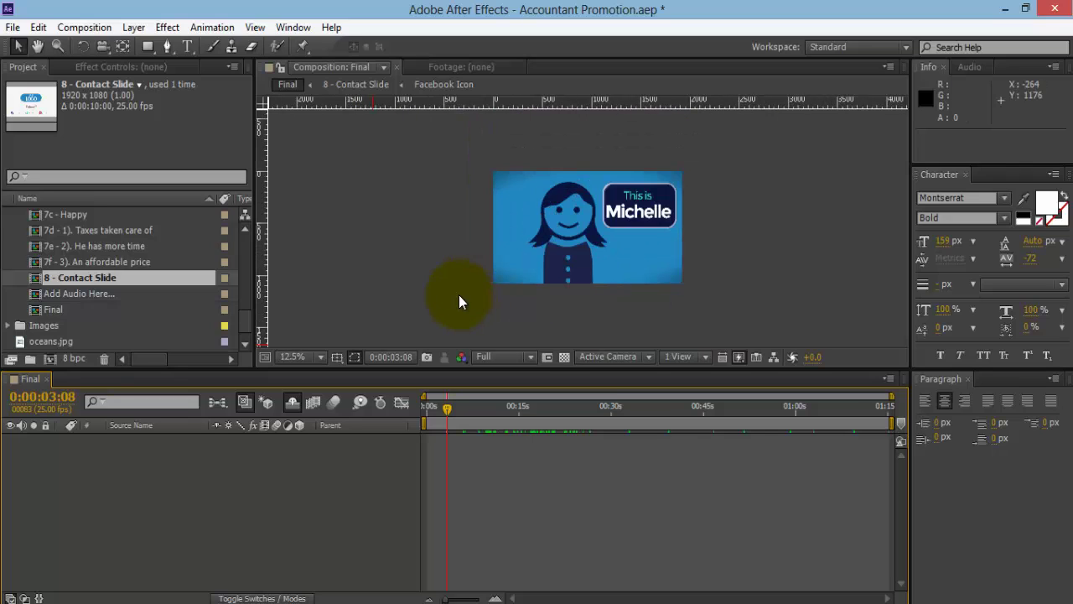